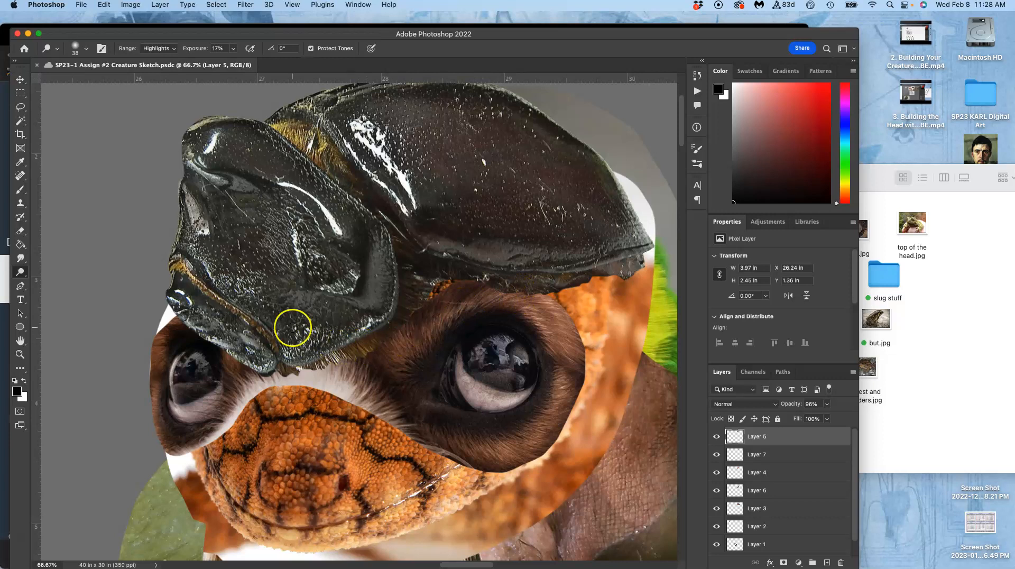
Shift the furry eyes layer slightly up and left, and distort its two left corners inward to narrow the eye area.
{"action": "left_click", "coordinate": [21, 79]}
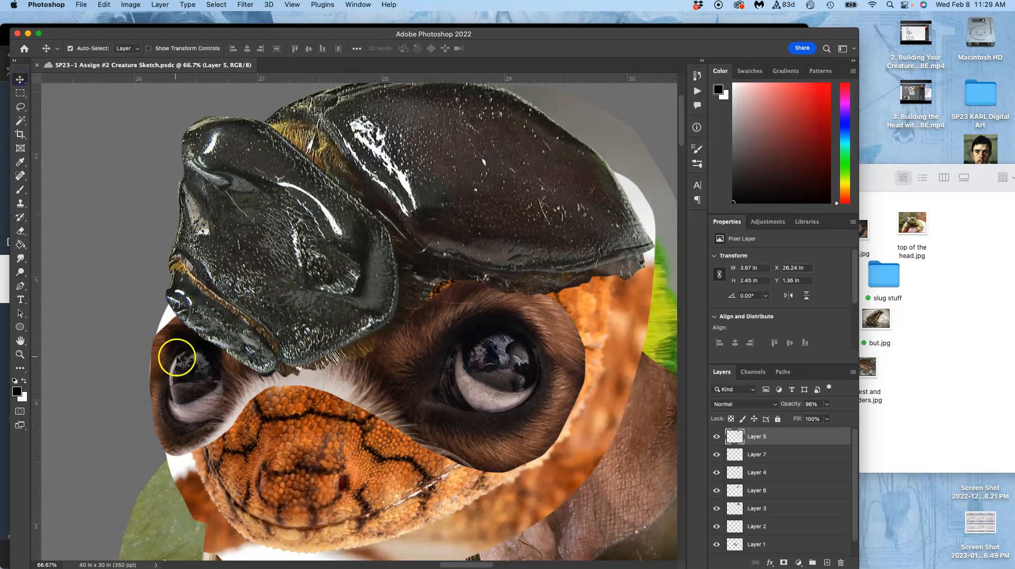
{"action": "left_click", "coordinate": [201, 376]}
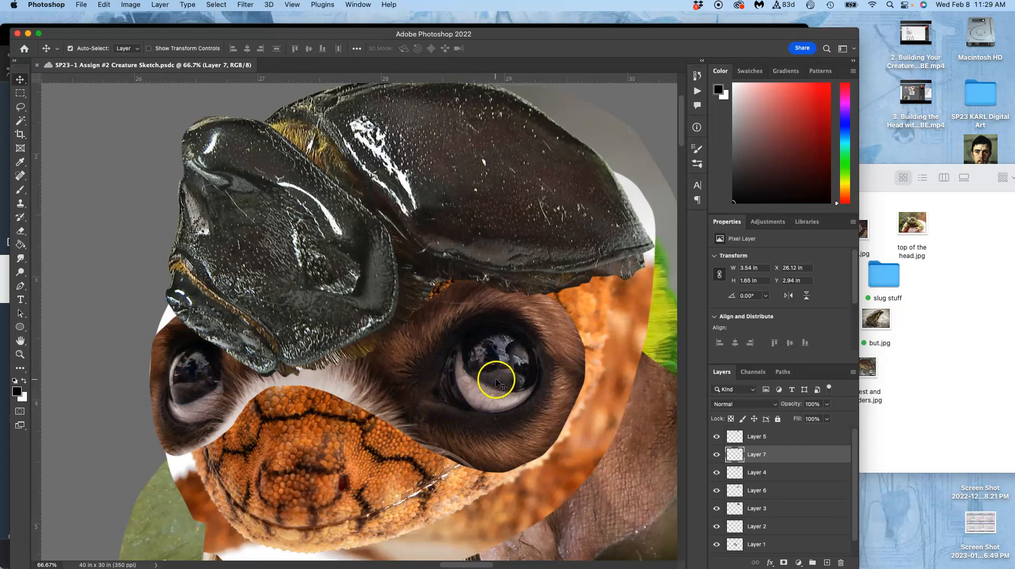
{"action": "mouse_move", "coordinate": [497, 387]}
{"action": "left_mouse_down"}
{"action": "mouse_move", "coordinate": [510, 362]}
{"action": "mouse_move", "coordinate": [549, 429]}
{"action": "mouse_move", "coordinate": [488, 386]}
{"action": "mouse_move", "coordinate": [479, 367]}
{"action": "mouse_move", "coordinate": [486, 399]}
{"action": "mouse_move", "coordinate": [488, 378]}
{"action": "left_mouse_up"}
{"action": "key", "text": "super+t"}
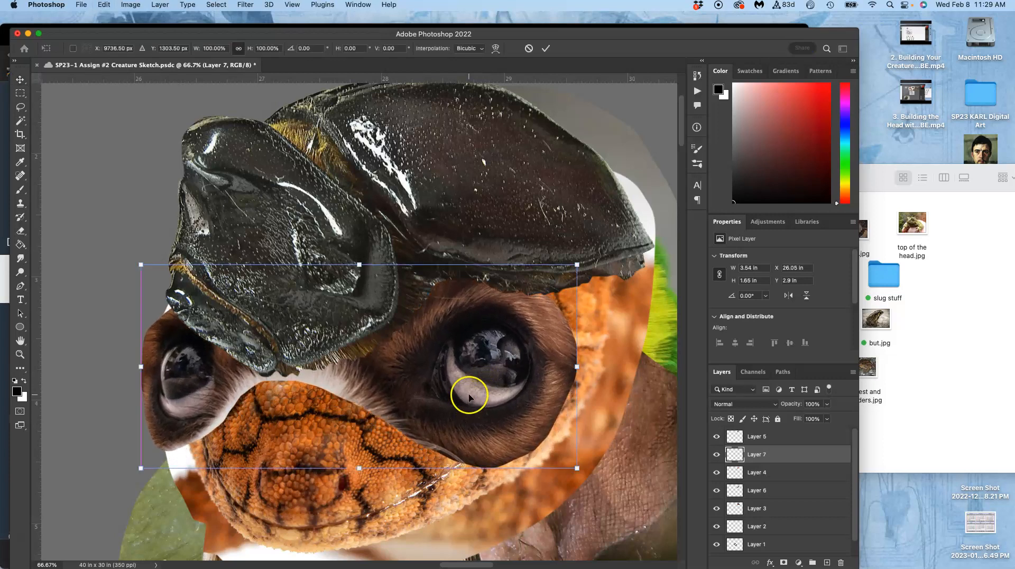
{"action": "right_click", "coordinate": [469, 397]}
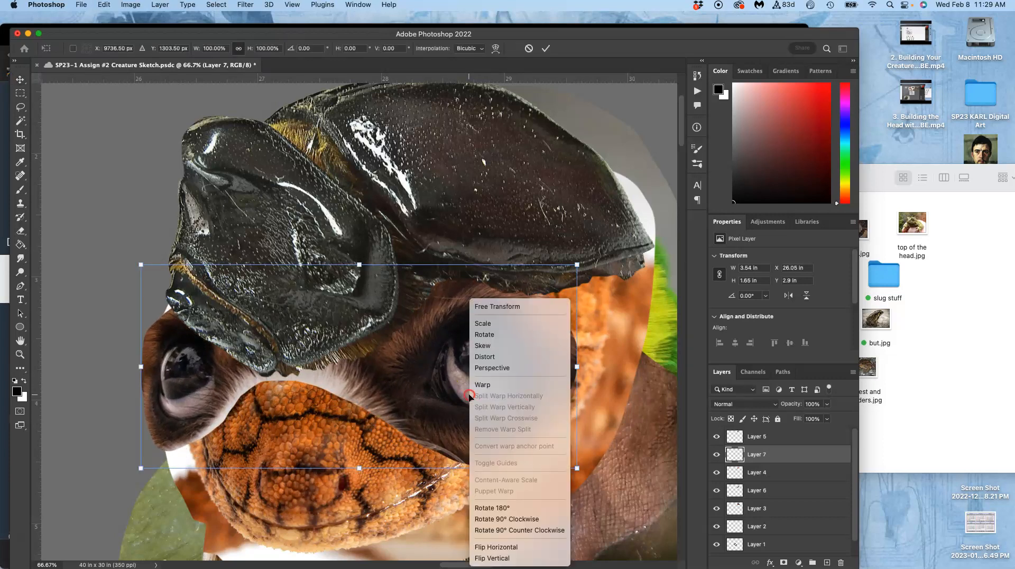
{"action": "left_click", "coordinate": [485, 356]}
{"action": "mouse_move", "coordinate": [146, 468]}
{"action": "left_mouse_down"}
{"action": "mouse_move", "coordinate": [168, 455]}
{"action": "mouse_move", "coordinate": [165, 465]}
{"action": "left_mouse_up"}
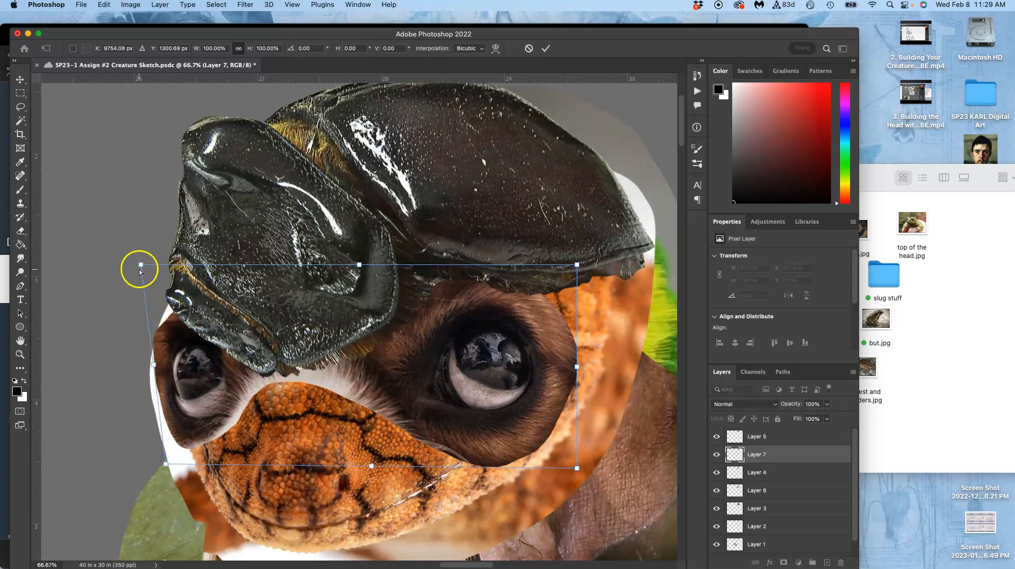
{"action": "mouse_move", "coordinate": [141, 264]}
{"action": "left_mouse_down"}
{"action": "mouse_move", "coordinate": [150, 237]}
{"action": "mouse_move", "coordinate": [152, 260]}
{"action": "left_mouse_up"}
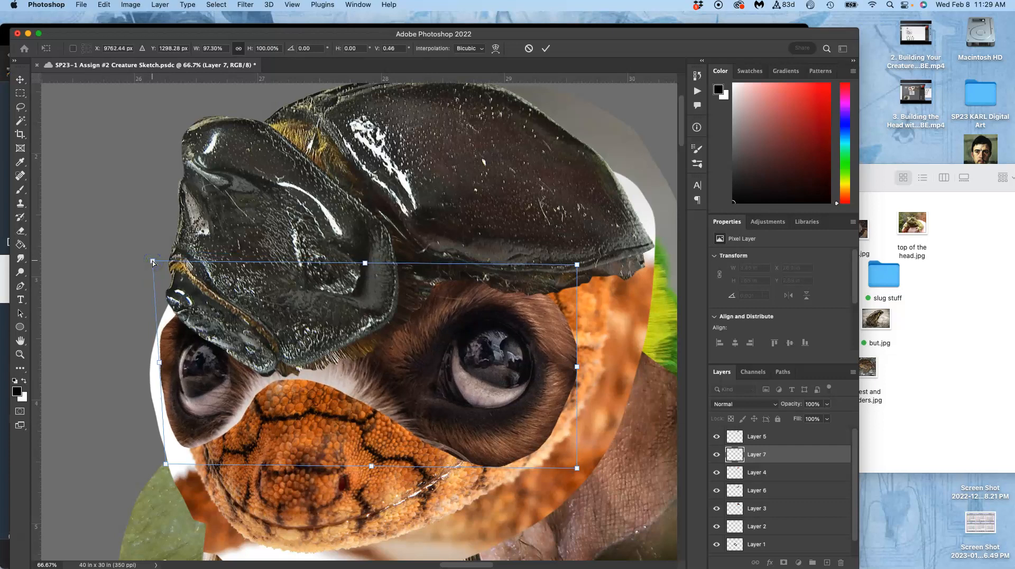
{"action": "key", "text": "Return"}
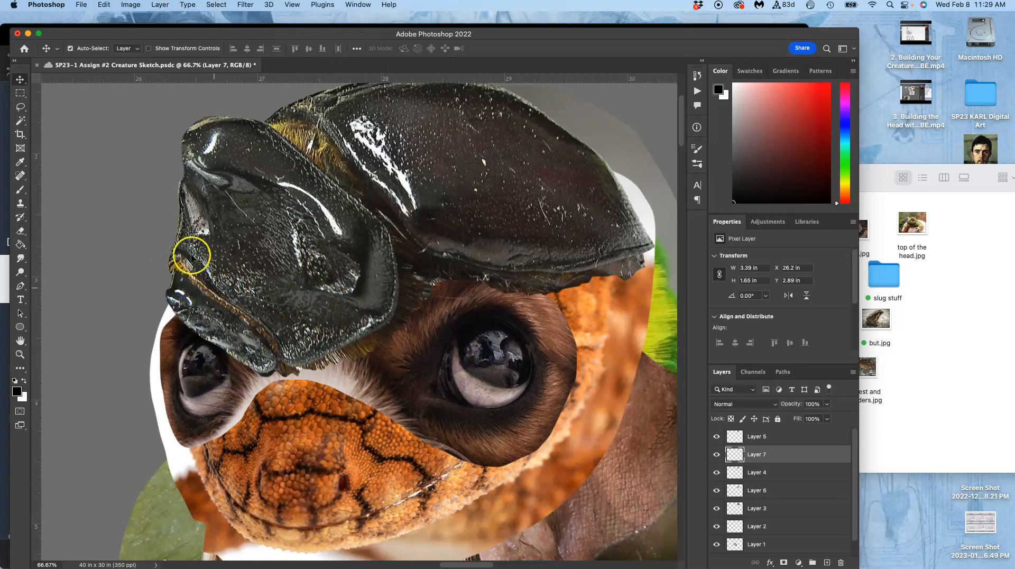
Brighten the furry eyes layer with a Levels adjustment, using input levels 5, 1.29 and 219.
{"action": "left_click", "coordinate": [134, 5]}
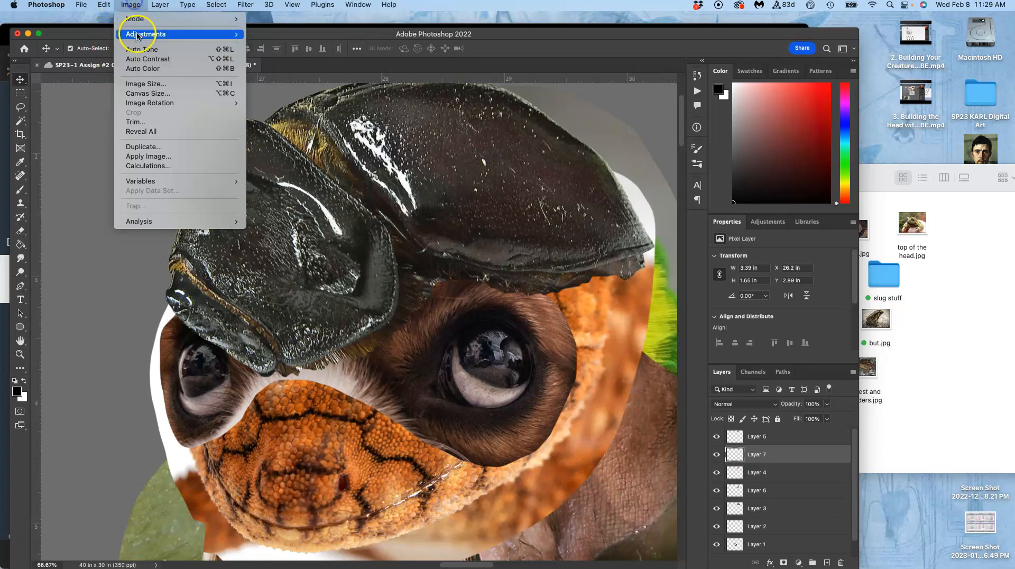
{"action": "mouse_move", "coordinate": [174, 33]}
{"action": "left_click", "coordinate": [275, 47]}
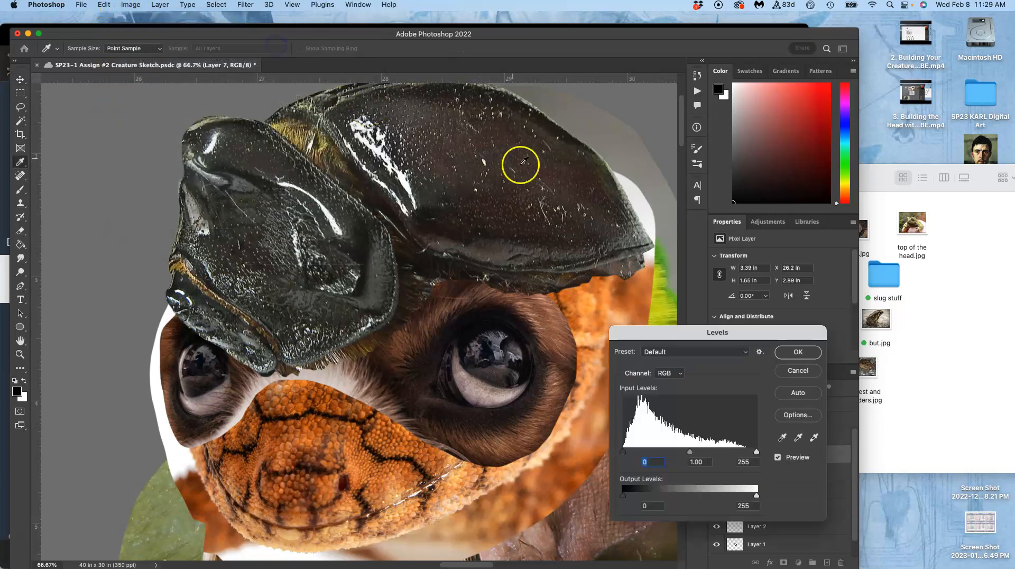
{"action": "left_click_drag", "start_coordinate": [691, 453], "coordinate": [685, 453]}
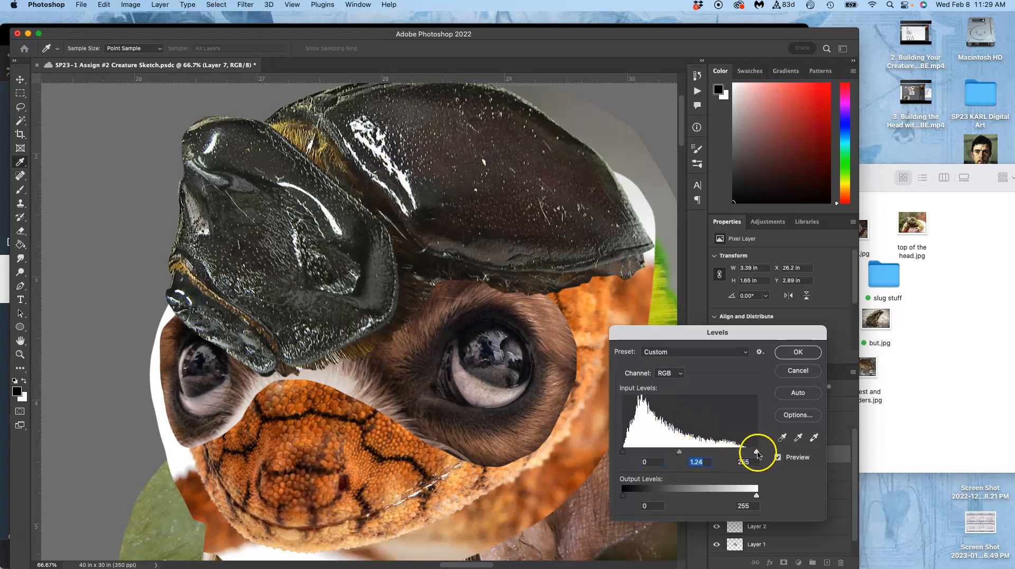
{"action": "left_click_drag", "start_coordinate": [757, 453], "coordinate": [745, 453]}
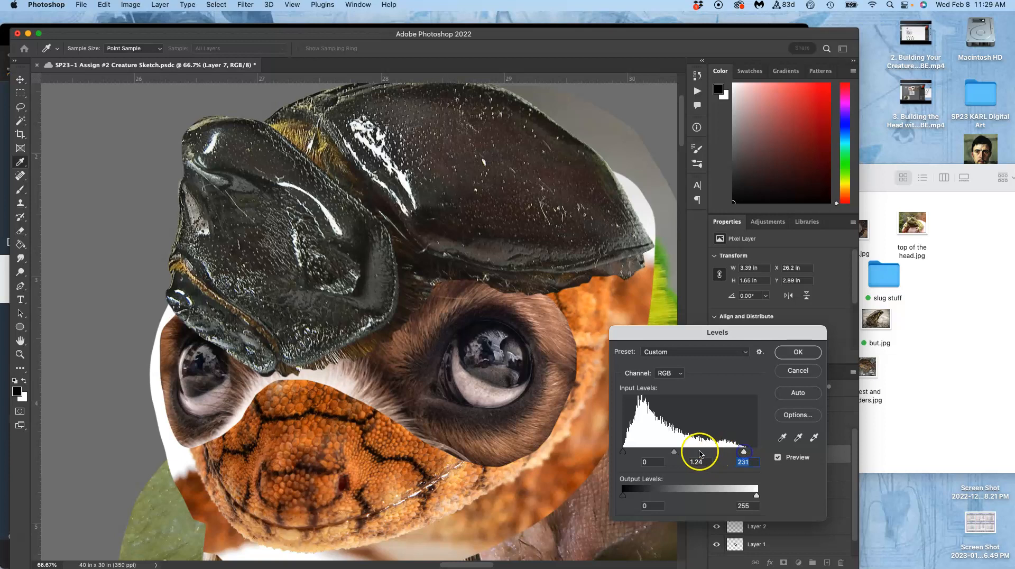
{"action": "left_click_drag", "start_coordinate": [674, 452], "coordinate": [625, 453]}
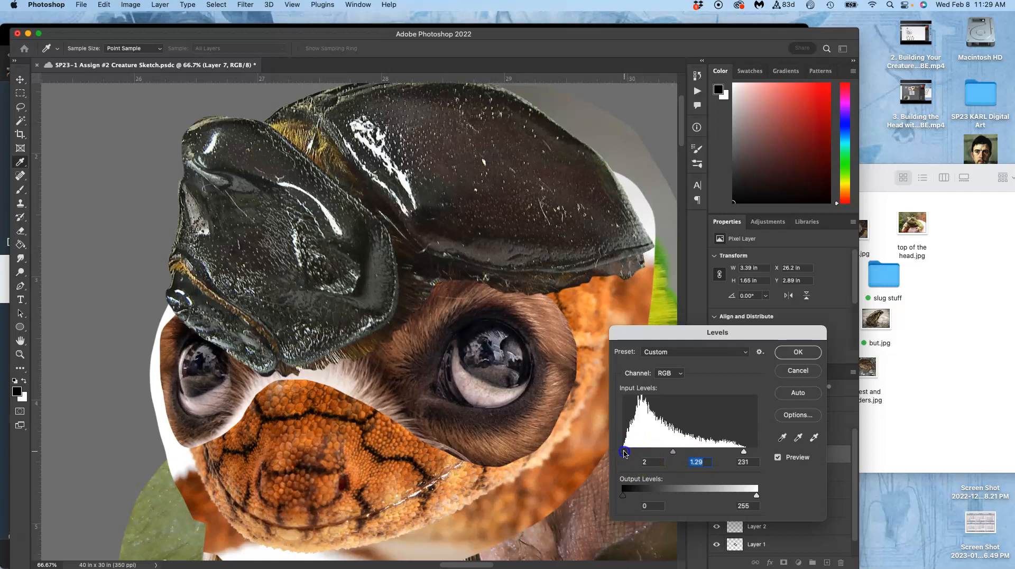
{"action": "left_click", "coordinate": [742, 450]}
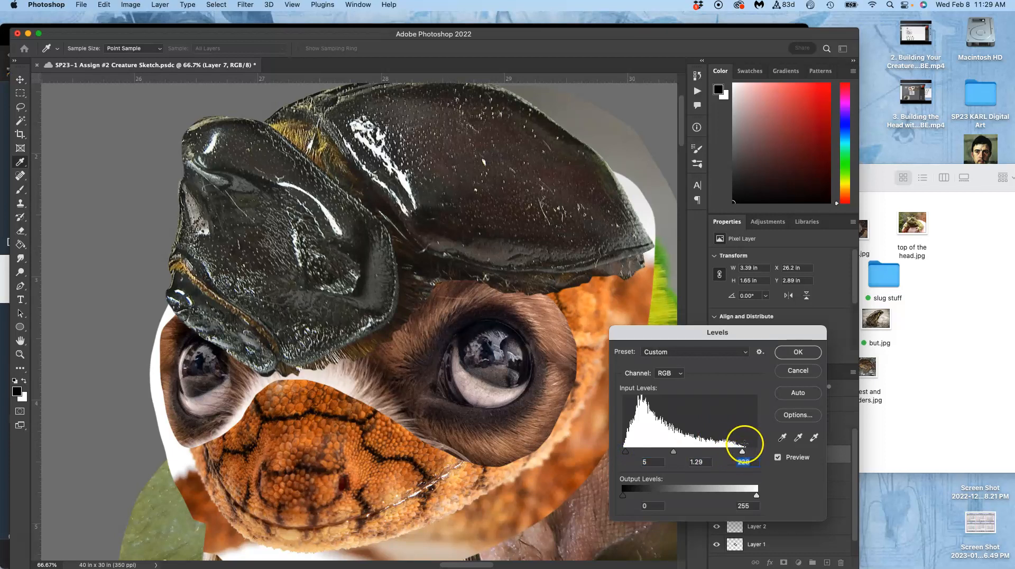
{"action": "left_click_drag", "start_coordinate": [750, 452], "coordinate": [747, 453]}
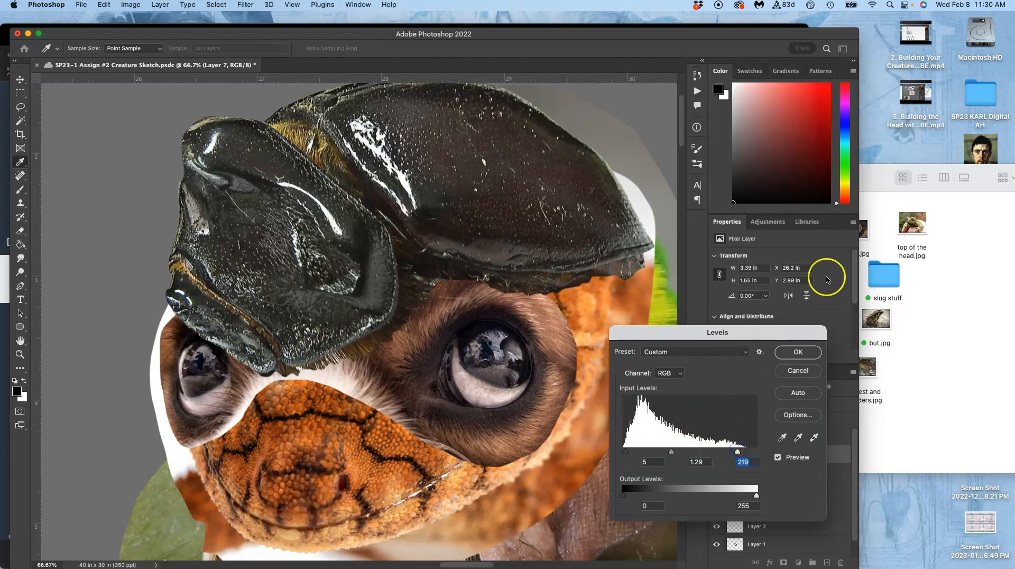
{"action": "left_click", "coordinate": [798, 352]}
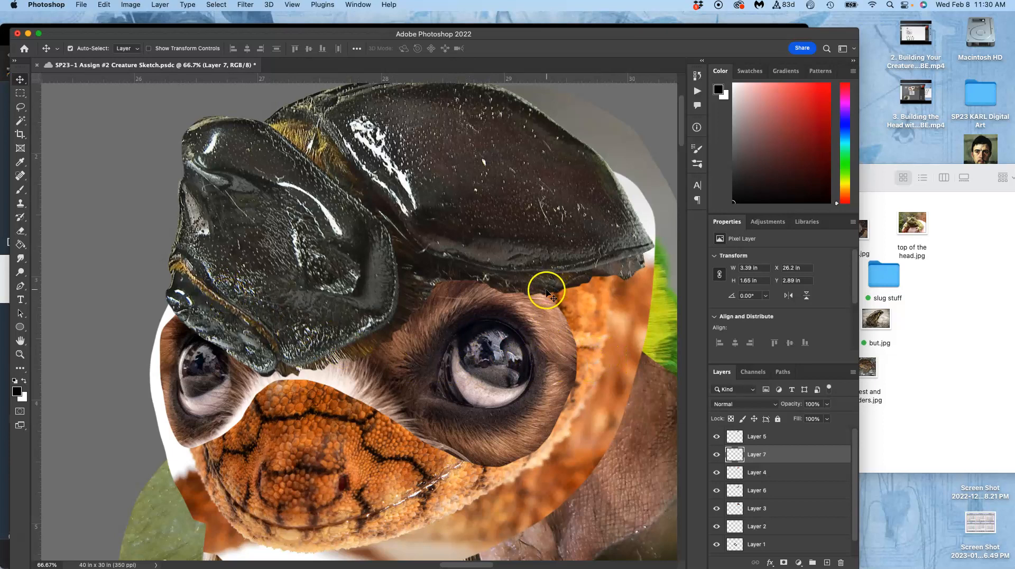
Select the beetle shell layer and set the Eraser to a soft 87 px brush at 100% opacity.
{"action": "key", "text": "super+equal"}
{"action": "key", "text": "super+equal"}
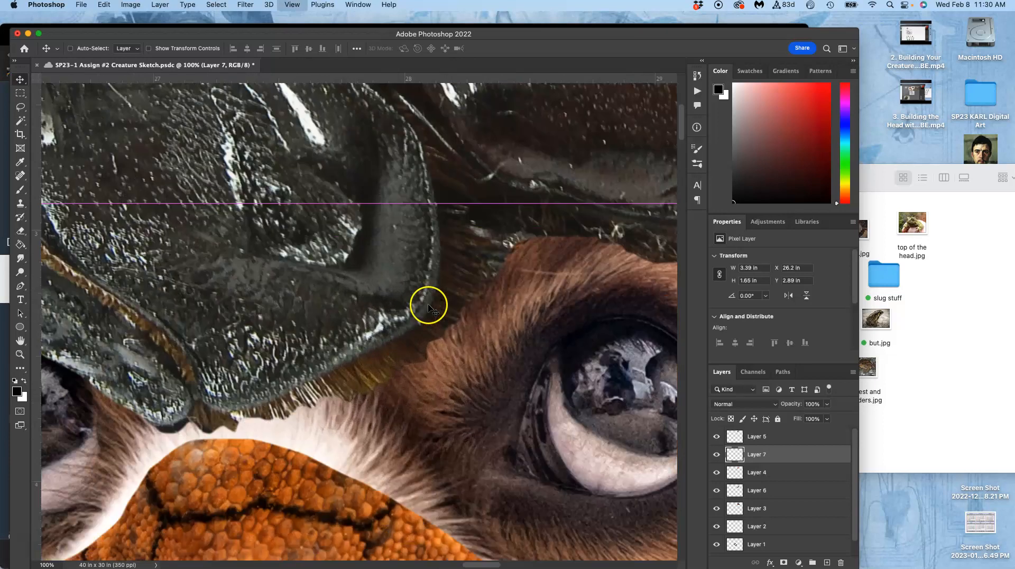
{"action": "left_click_drag", "start_coordinate": [501, 277], "coordinate": [430, 197]}
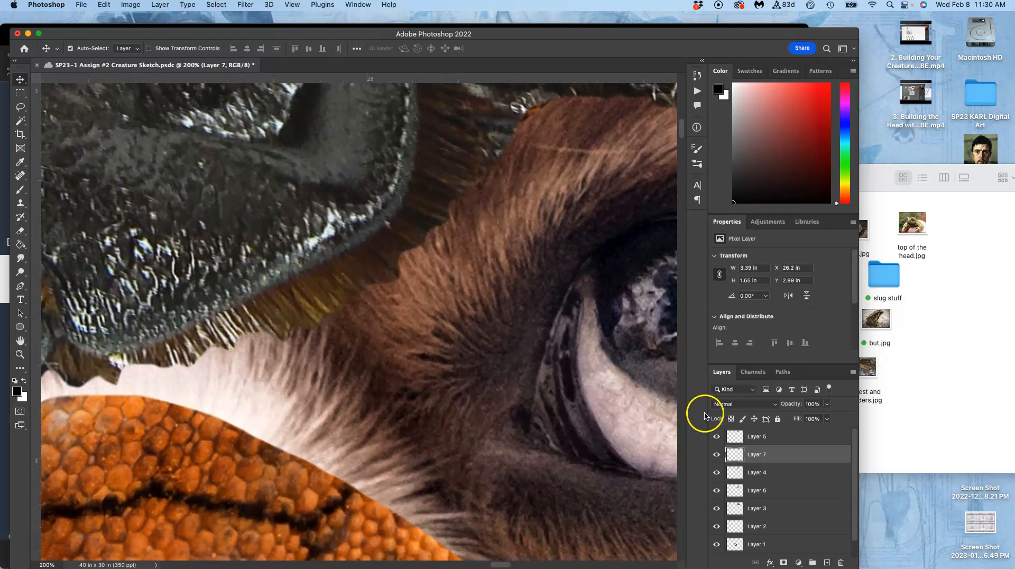
{"action": "left_click", "coordinate": [177, 146]}
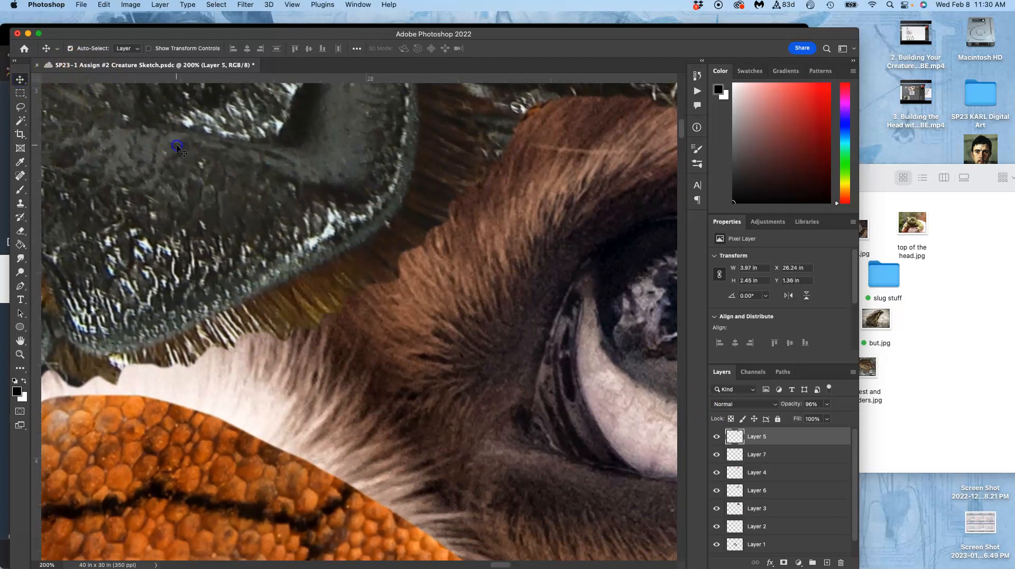
{"action": "left_click", "coordinate": [21, 231]}
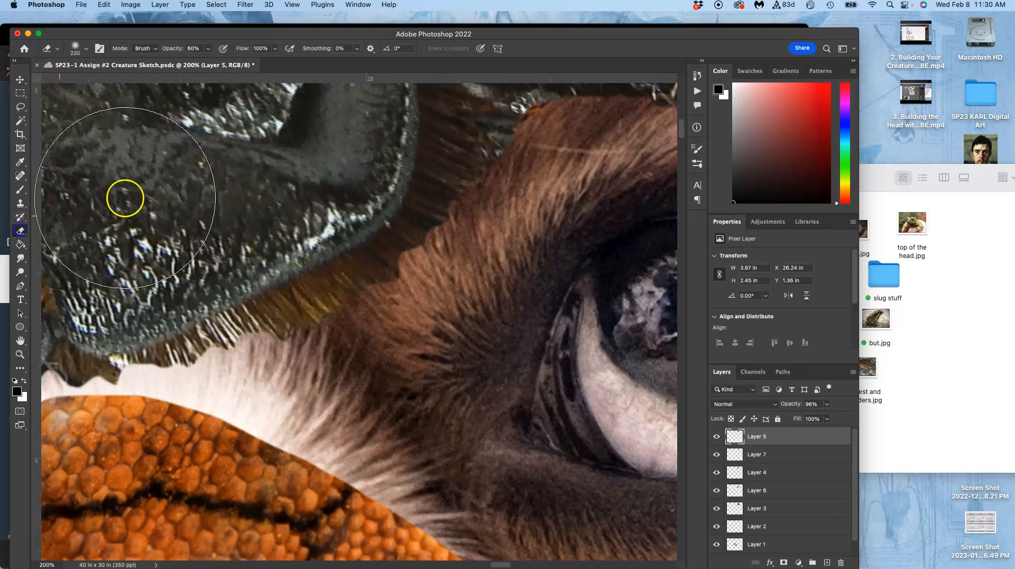
{"action": "left_click", "coordinate": [209, 50]}
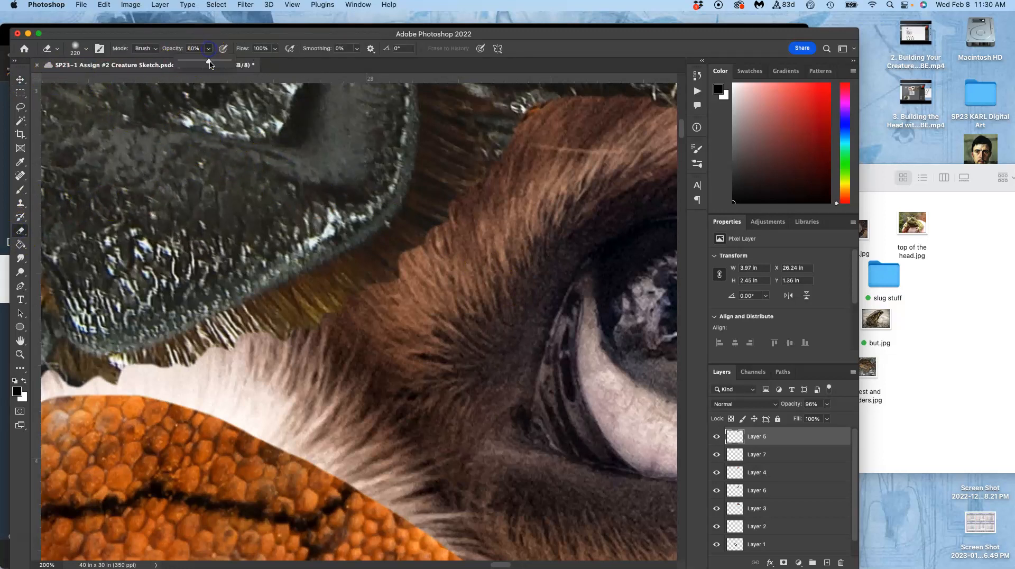
{"action": "left_click", "coordinate": [86, 50]}
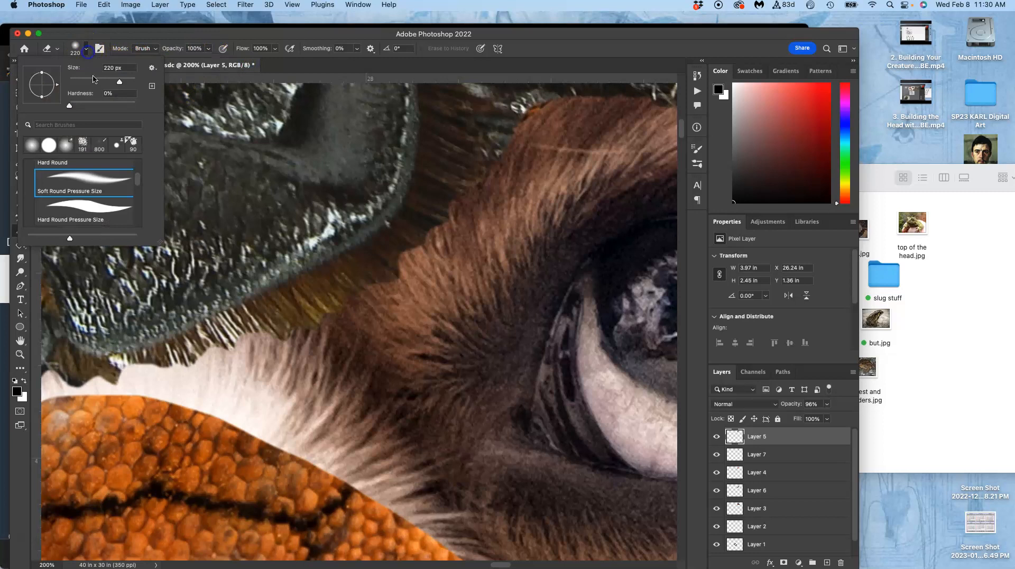
{"action": "left_click", "coordinate": [71, 107]}
{"action": "left_click", "coordinate": [105, 81]}
{"action": "left_click", "coordinate": [405, 319]}
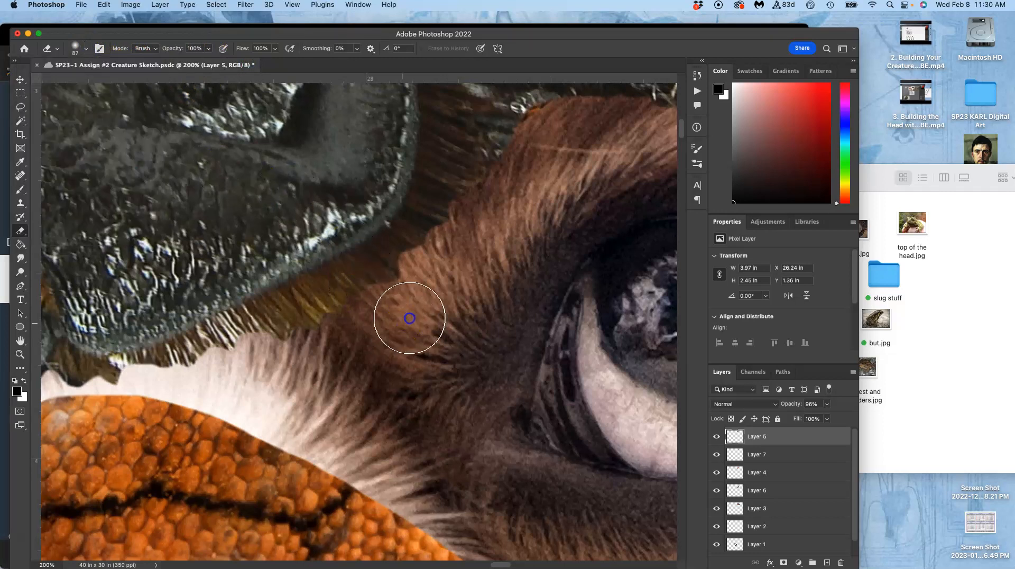
Erase the beetle's bristly fringe and hard lower edge where it overlaps the brow and white fur between the eyes.
{"action": "mouse_move", "coordinate": [410, 301]}
{"action": "left_mouse_down"}
{"action": "mouse_move", "coordinate": [420, 258]}
{"action": "mouse_move", "coordinate": [419, 273]}
{"action": "mouse_move", "coordinate": [438, 268]}
{"action": "mouse_move", "coordinate": [449, 230]}
{"action": "mouse_move", "coordinate": [470, 215]}
{"action": "mouse_move", "coordinate": [466, 202]}
{"action": "mouse_move", "coordinate": [493, 189]}
{"action": "mouse_move", "coordinate": [510, 147]}
{"action": "left_mouse_up"}
{"action": "key", "text": "space"}
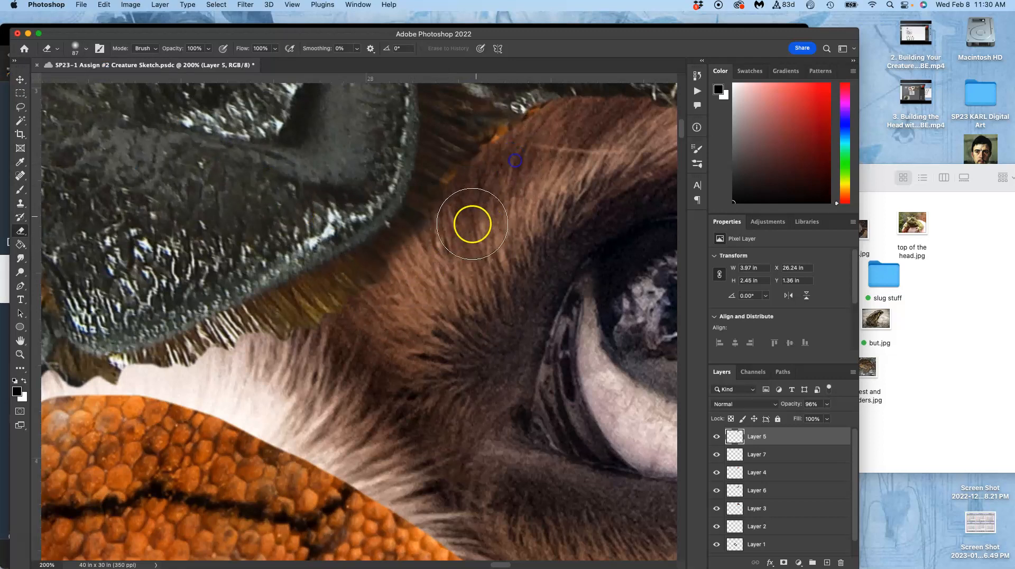
{"action": "mouse_move", "coordinate": [475, 227]}
{"action": "left_mouse_down"}
{"action": "mouse_move", "coordinate": [464, 326]}
{"action": "mouse_move", "coordinate": [449, 344]}
{"action": "left_mouse_up"}
{"action": "mouse_move", "coordinate": [479, 267]}
{"action": "left_mouse_down"}
{"action": "mouse_move", "coordinate": [510, 247]}
{"action": "mouse_move", "coordinate": [499, 271]}
{"action": "mouse_move", "coordinate": [506, 258]}
{"action": "mouse_move", "coordinate": [454, 291]}
{"action": "mouse_move", "coordinate": [364, 411]}
{"action": "mouse_move", "coordinate": [305, 436]}
{"action": "mouse_move", "coordinate": [294, 453]}
{"action": "mouse_move", "coordinate": [231, 469]}
{"action": "mouse_move", "coordinate": [232, 449]}
{"action": "mouse_move", "coordinate": [232, 473]}
{"action": "mouse_move", "coordinate": [243, 458]}
{"action": "mouse_move", "coordinate": [258, 471]}
{"action": "mouse_move", "coordinate": [286, 464]}
{"action": "mouse_move", "coordinate": [303, 489]}
{"action": "left_mouse_up"}
{"action": "key", "text": "super+z"}
{"action": "left_click_drag", "start_coordinate": [347, 446], "coordinate": [453, 336]}
{"action": "mouse_move", "coordinate": [328, 350]}
{"action": "left_mouse_down"}
{"action": "mouse_move", "coordinate": [288, 368]}
{"action": "mouse_move", "coordinate": [301, 359]}
{"action": "mouse_move", "coordinate": [274, 353]}
{"action": "mouse_move", "coordinate": [248, 386]}
{"action": "mouse_move", "coordinate": [201, 389]}
{"action": "mouse_move", "coordinate": [243, 380]}
{"action": "left_mouse_up"}
{"action": "mouse_move", "coordinate": [317, 369]}
{"action": "left_mouse_down"}
{"action": "mouse_move", "coordinate": [366, 341]}
{"action": "mouse_move", "coordinate": [445, 320]}
{"action": "left_mouse_up"}
{"action": "mouse_move", "coordinate": [343, 333]}
{"action": "left_mouse_down"}
{"action": "mouse_move", "coordinate": [293, 342]}
{"action": "mouse_move", "coordinate": [283, 328]}
{"action": "mouse_move", "coordinate": [250, 354]}
{"action": "mouse_move", "coordinate": [355, 331]}
{"action": "mouse_move", "coordinate": [427, 331]}
{"action": "mouse_move", "coordinate": [421, 341]}
{"action": "mouse_move", "coordinate": [347, 350]}
{"action": "mouse_move", "coordinate": [333, 434]}
{"action": "left_mouse_up"}
{"action": "mouse_move", "coordinate": [377, 387]}
{"action": "left_mouse_down"}
{"action": "mouse_move", "coordinate": [290, 363]}
{"action": "mouse_move", "coordinate": [183, 360]}
{"action": "left_mouse_up"}
{"action": "left_click_drag", "start_coordinate": [391, 366], "coordinate": [309, 353]}
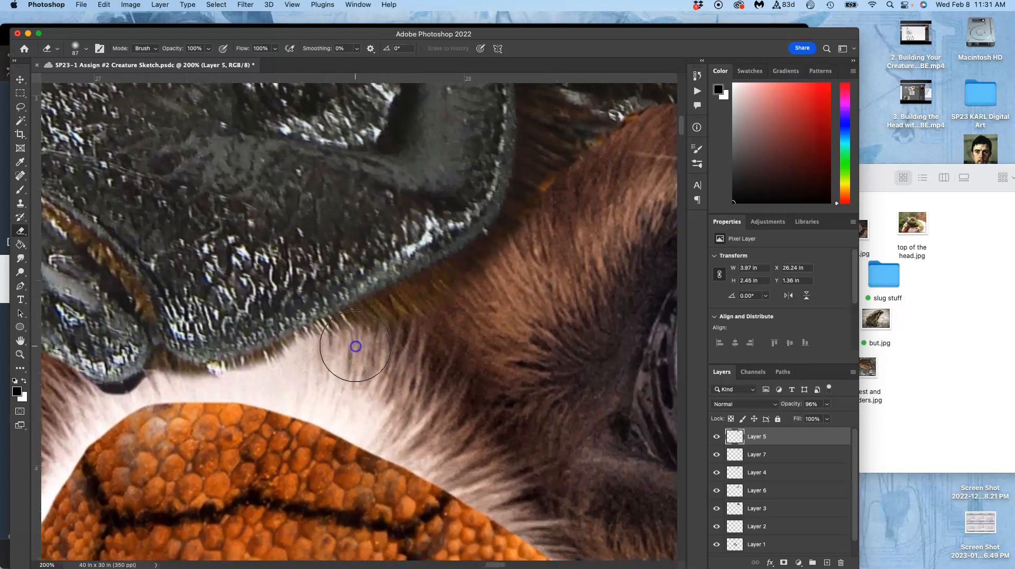
{"action": "left_click_drag", "start_coordinate": [365, 336], "coordinate": [256, 387]}
Lasso the remaining fringe along the beetle shell's lower edge above the white fur and delete it.
{"action": "left_click", "coordinate": [20, 106]}
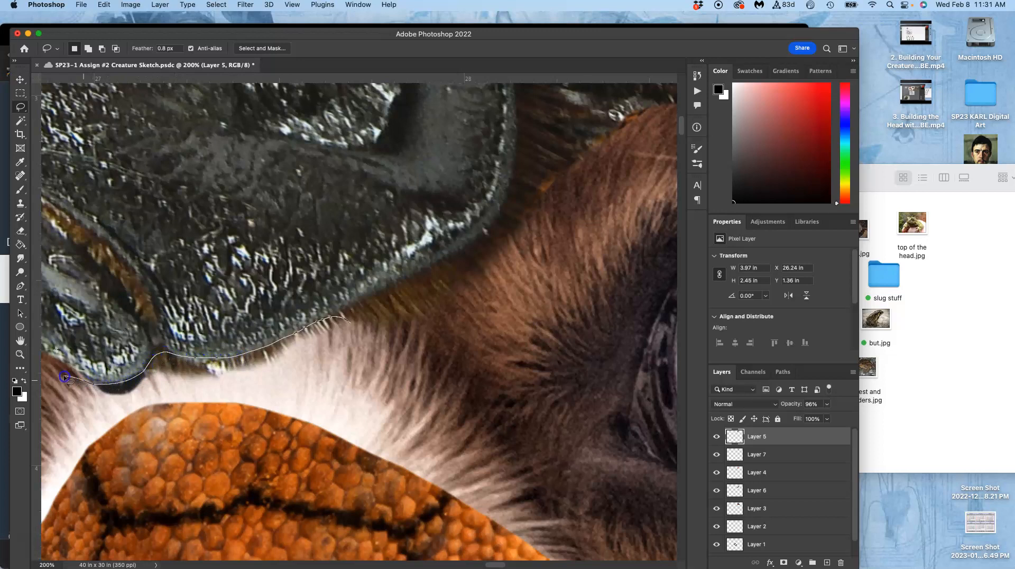
{"action": "mouse_move", "coordinate": [342, 352]}
{"action": "left_mouse_down"}
{"action": "mouse_move", "coordinate": [367, 334]}
{"action": "mouse_move", "coordinate": [400, 358]}
{"action": "left_mouse_up"}
{"action": "key", "text": "Delete"}
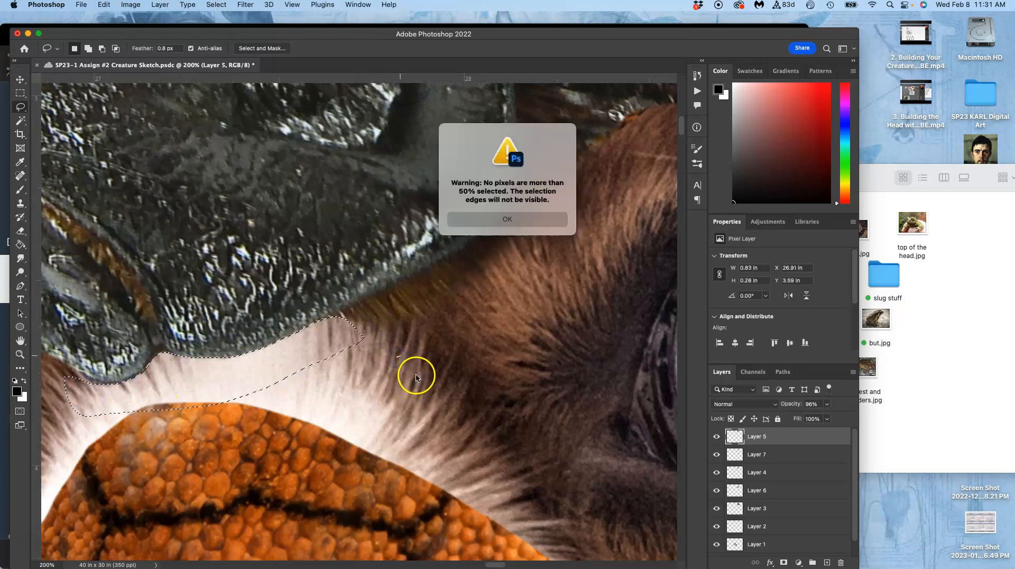
{"action": "left_click", "coordinate": [501, 229]}
{"action": "key", "text": "super+minus"}
{"action": "key", "text": "super+minus"}
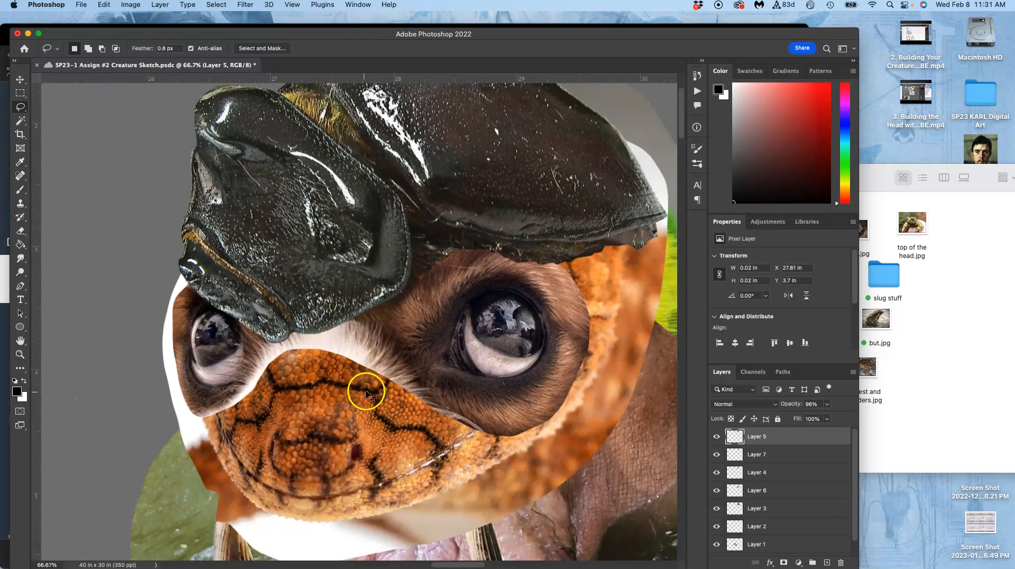
{"action": "key", "text": "super+plus"}
{"action": "key", "text": "super+minus"}
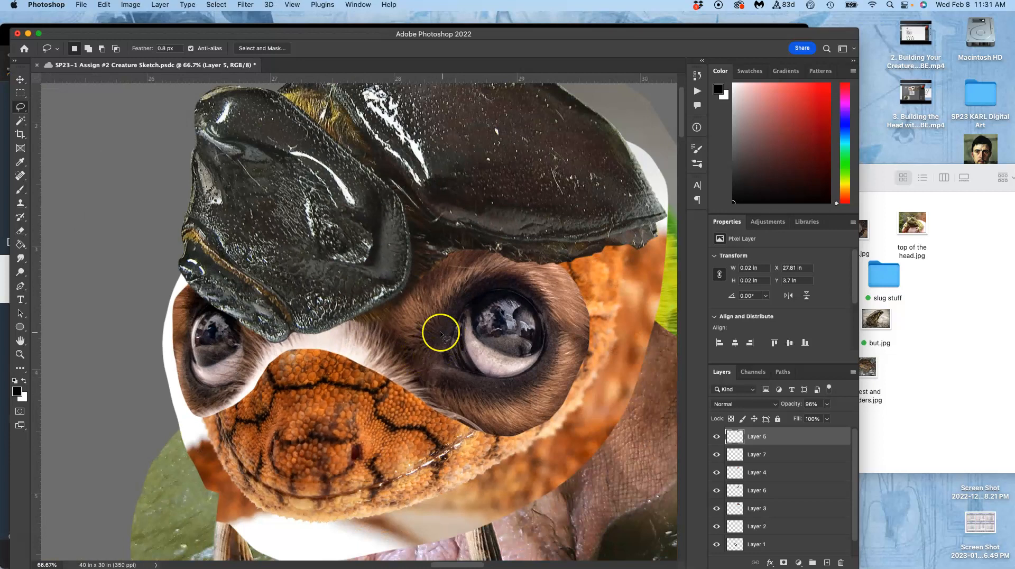
Select the furry eyes layer using the Move tool.
{"action": "left_click", "coordinate": [20, 81]}
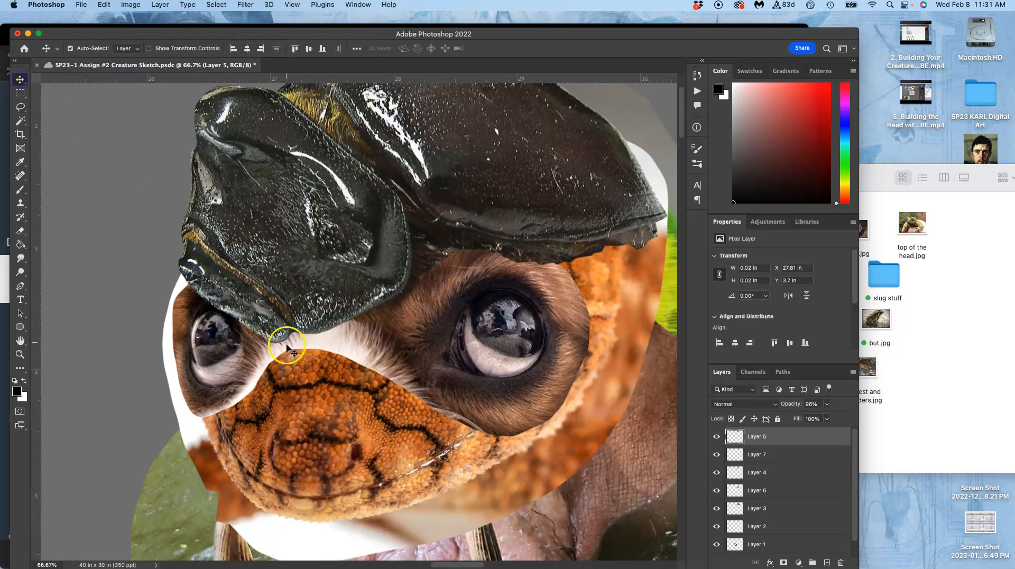
{"action": "left_click", "coordinate": [243, 351]}
{"action": "key", "text": "super+t"}
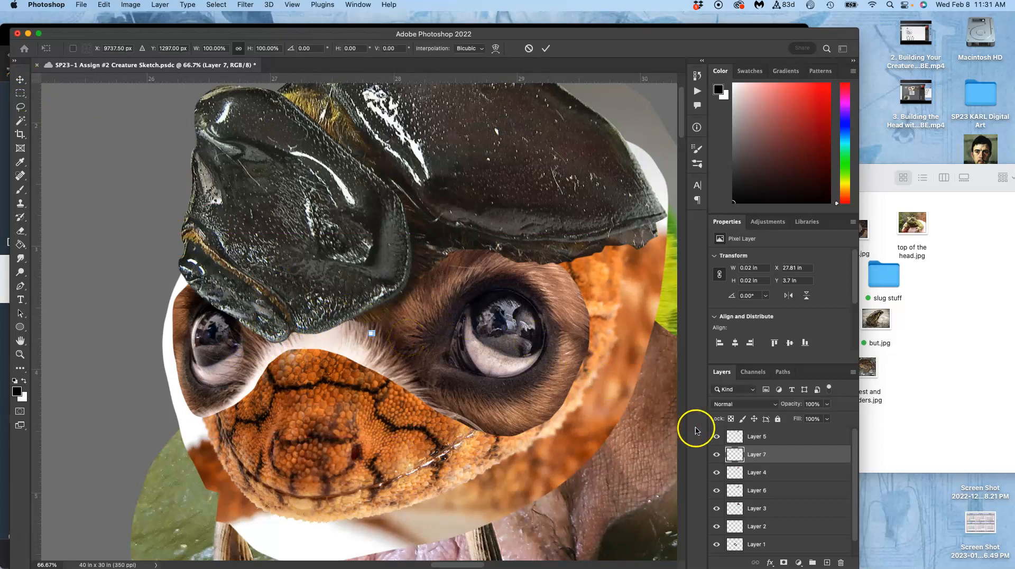
{"action": "left_click", "coordinate": [716, 455]}
{"action": "left_click", "coordinate": [716, 456]}
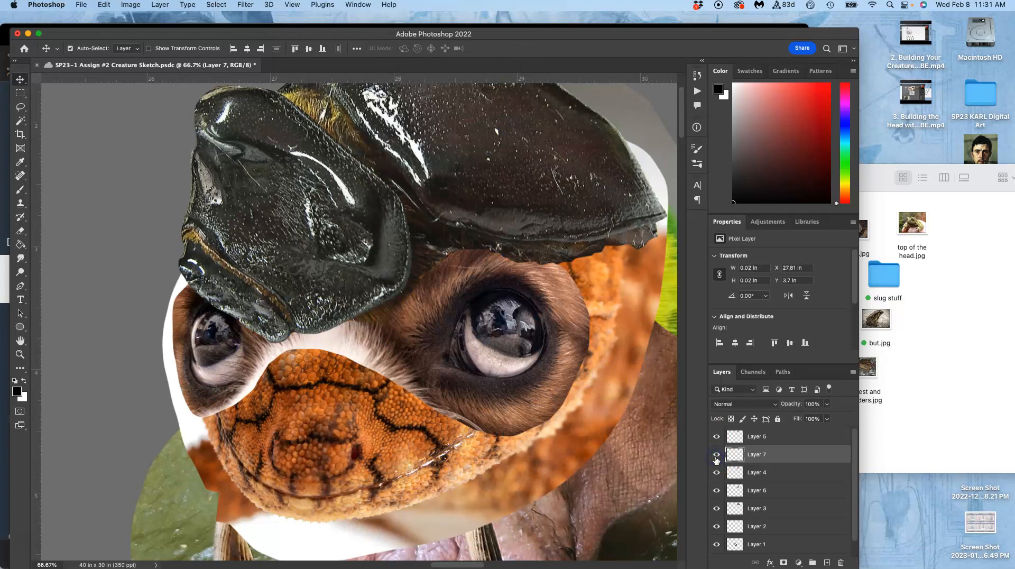
{"action": "key", "text": "super+z"}
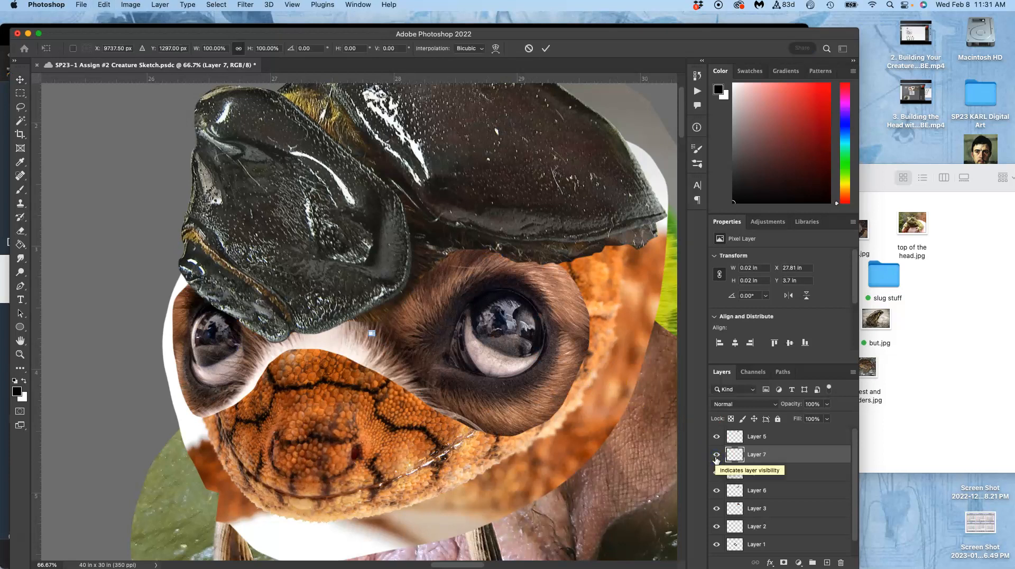
{"action": "left_click", "coordinate": [717, 437]}
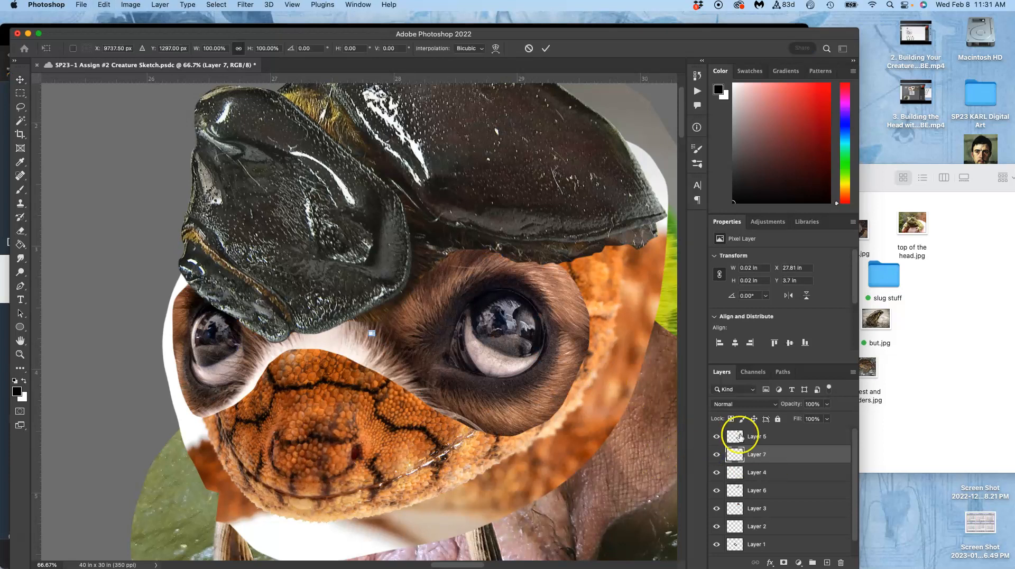
{"action": "right_click", "coordinate": [453, 322]}
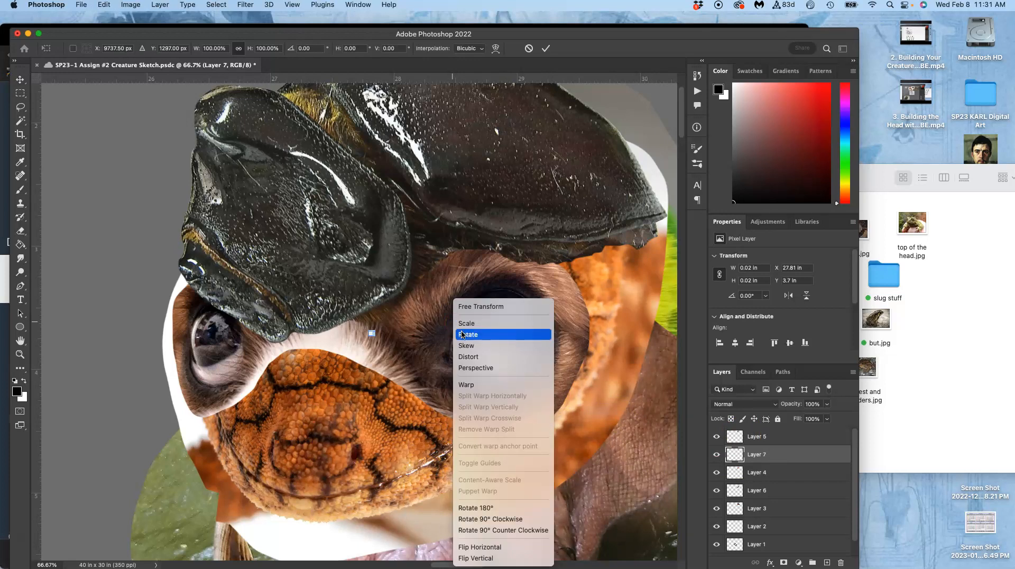
{"action": "left_click", "coordinate": [469, 384]}
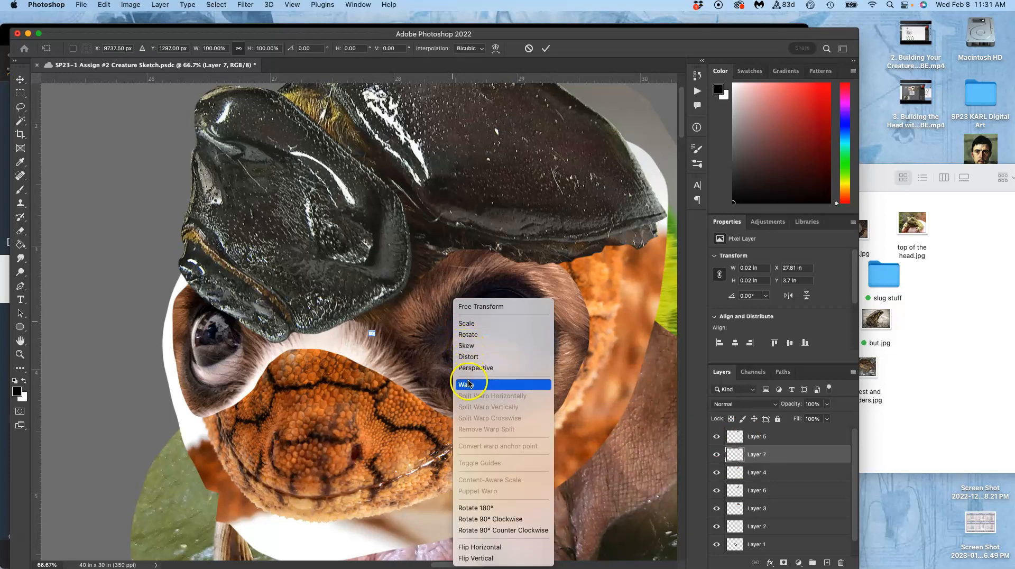
{"action": "key", "text": "super+minus"}
{"action": "key", "text": "super+minus"}
{"action": "key", "text": "super+minus"}
{"action": "key", "text": "super+minus"}
{"action": "key", "text": "super+minus"}
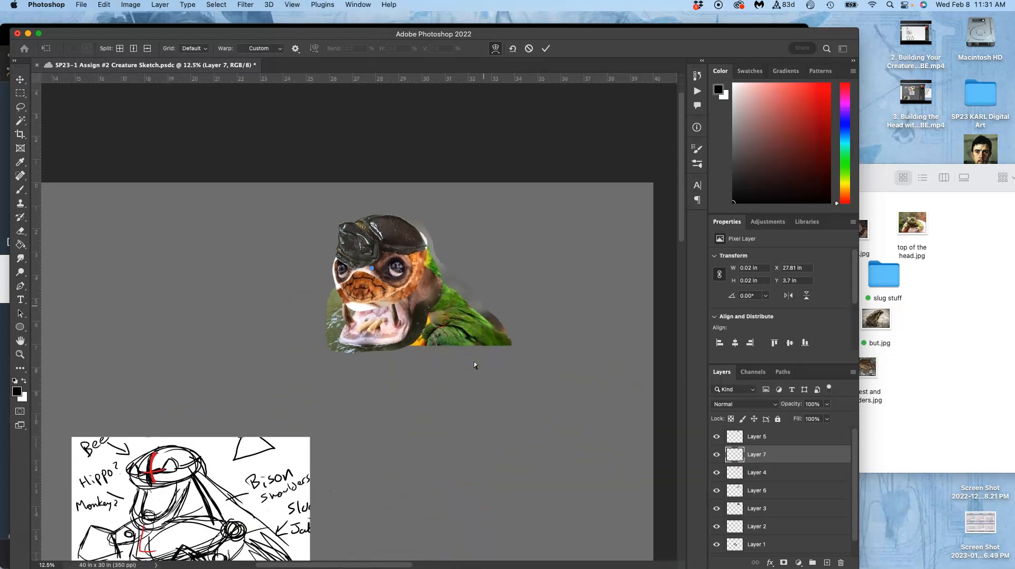
{"action": "key", "text": "super+plus"}
{"action": "key", "text": "super+plus"}
{"action": "key", "text": "super+plus"}
{"action": "key", "text": "super+plus"}
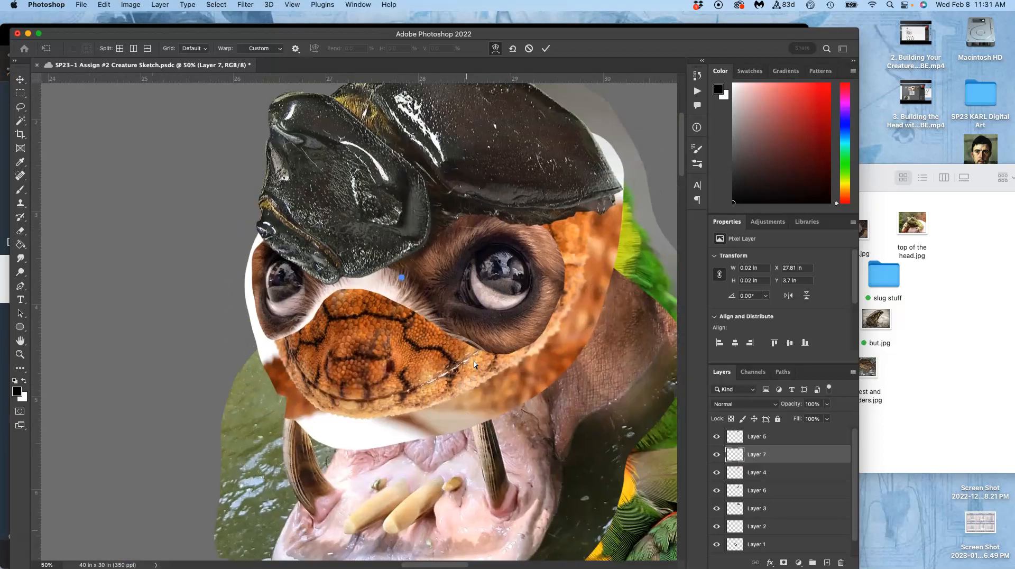
{"action": "key", "text": "super+plus"}
{"action": "key", "text": "super+plus"}
{"action": "key", "text": "super+plus"}
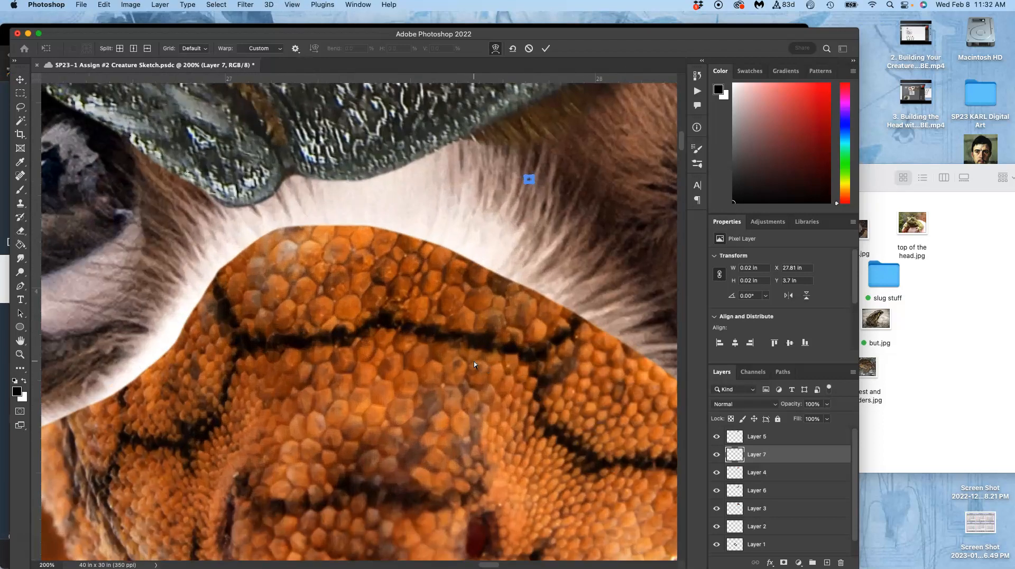
{"action": "scroll", "coordinate": [474, 361], "scroll_direction": "right", "scroll_amount": 2}
{"action": "left_click", "coordinate": [474, 359]}
Clear the leftover selection so the whole furry eyes layer can be transformed.
{"action": "key", "text": "super+d"}
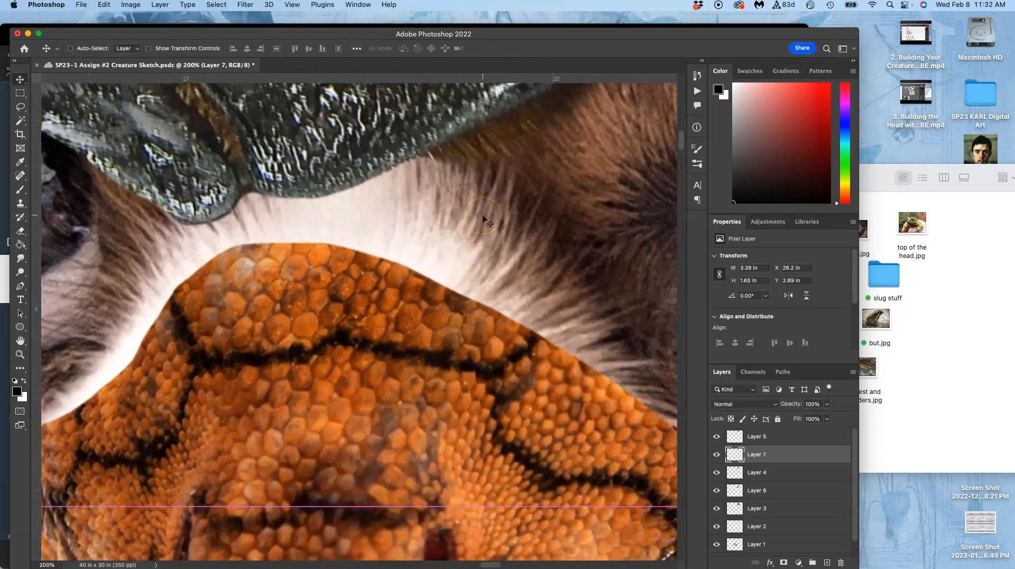
{"action": "left_click", "coordinate": [20, 107]}
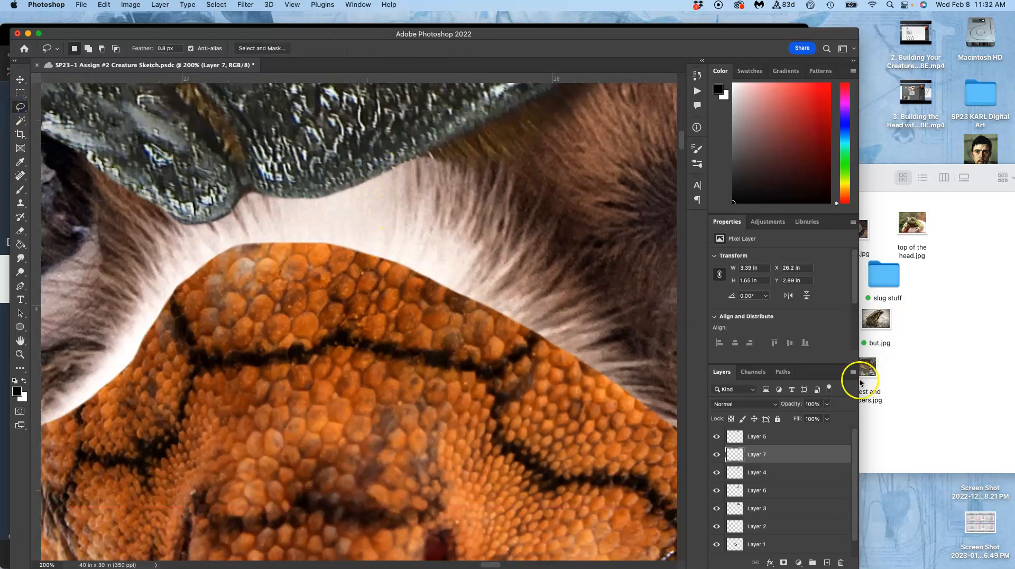
{"action": "left_click", "coordinate": [716, 454]}
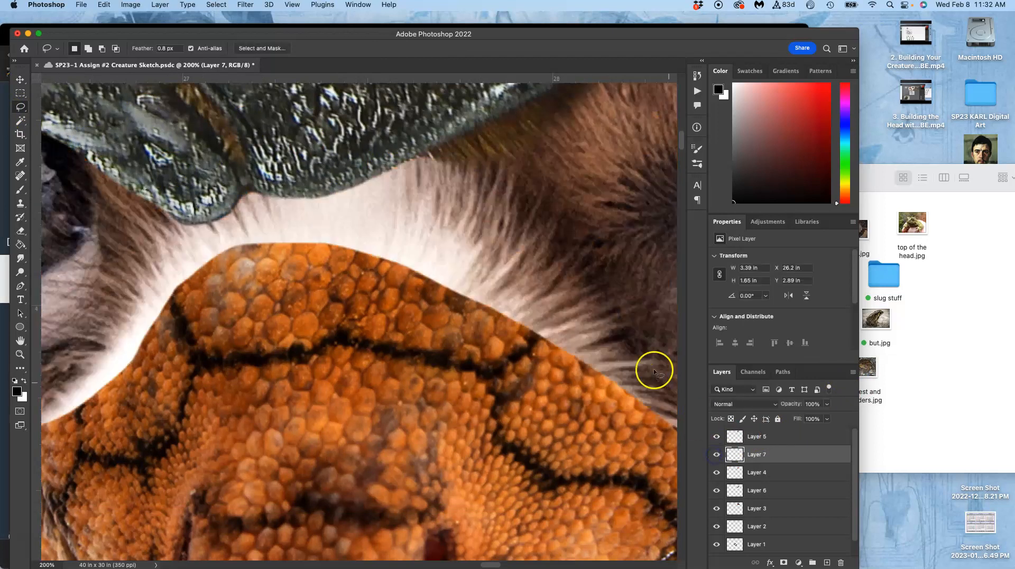
{"action": "key", "text": "super+minus"}
{"action": "key", "text": "super+minus"}
{"action": "key", "text": "super+minus"}
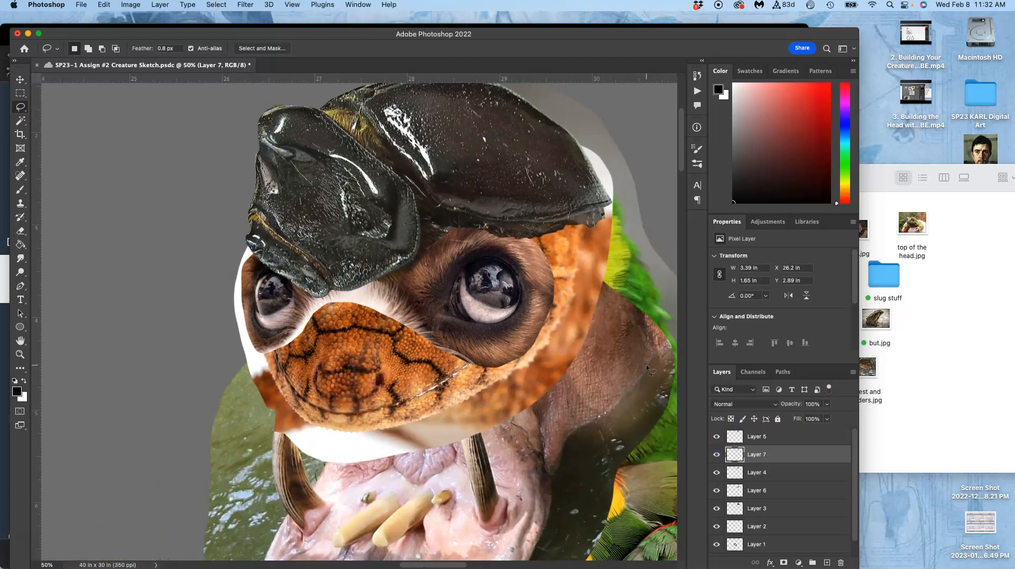
Warp the furry eyes layer slightly, pulling the fur above the large eye toward the beetle shell, and commit the transform.
{"action": "key", "text": "super+t"}
{"action": "right_click", "coordinate": [495, 322]}
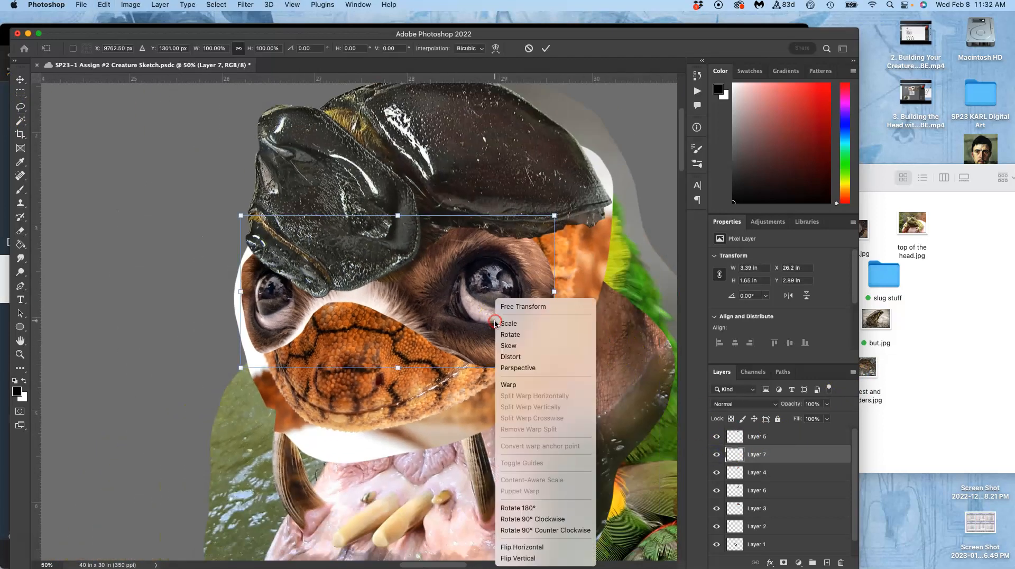
{"action": "left_click", "coordinate": [512, 384]}
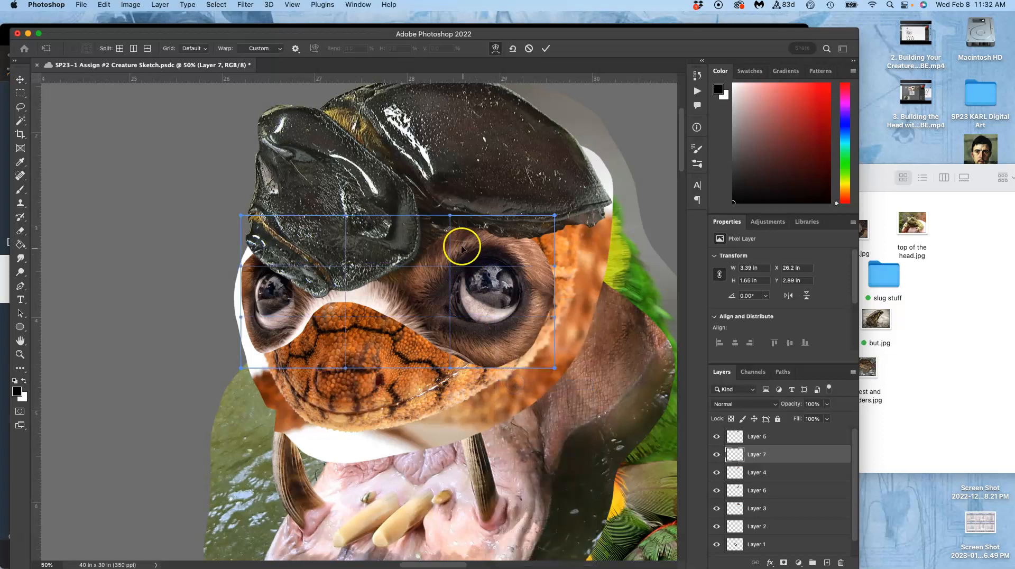
{"action": "key", "text": "super+plus"}
{"action": "key", "text": "super+plus"}
{"action": "key", "text": "super+plus"}
{"action": "scroll", "coordinate": [456, 234], "scroll_direction": "up", "scroll_amount": 6}
{"action": "scroll", "coordinate": [457, 233], "scroll_direction": "right", "scroll_amount": 4}
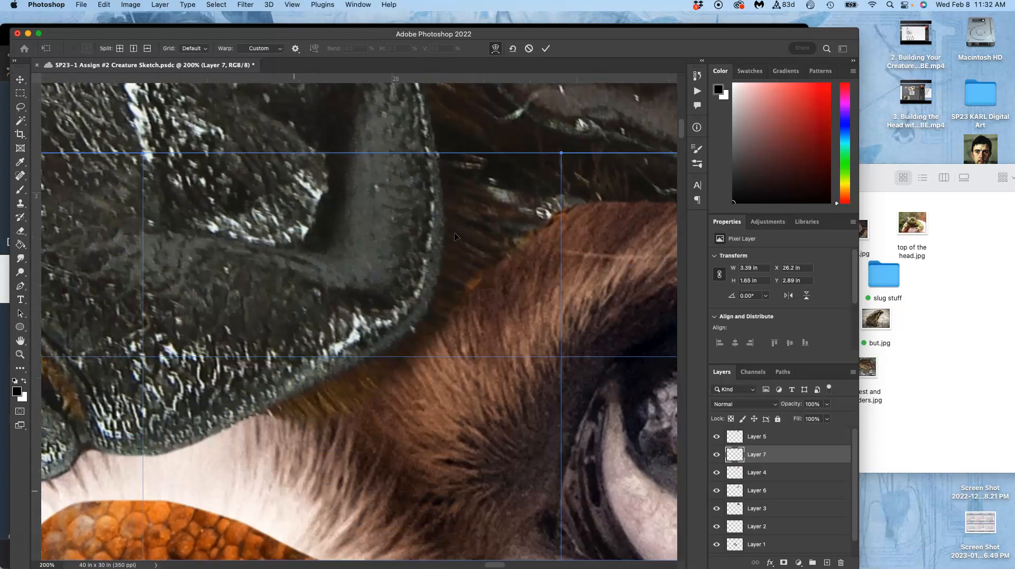
{"action": "mouse_move", "coordinate": [500, 312]}
{"action": "left_mouse_down"}
{"action": "mouse_move", "coordinate": [485, 289]}
{"action": "mouse_move", "coordinate": [497, 312]}
{"action": "mouse_move", "coordinate": [485, 304]}
{"action": "left_mouse_up"}
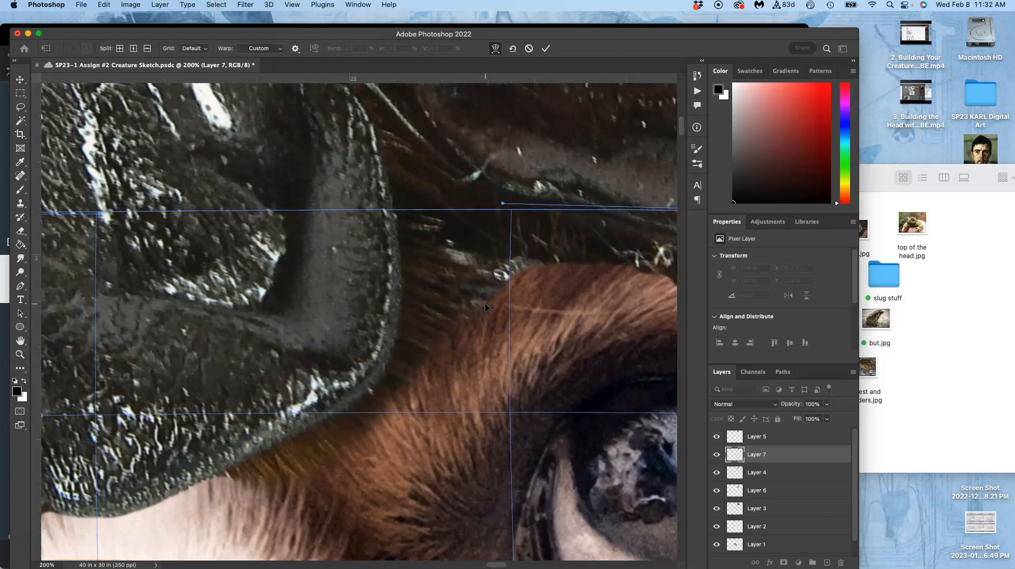
{"action": "key", "text": "super+minus"}
{"action": "key", "text": "super+minus"}
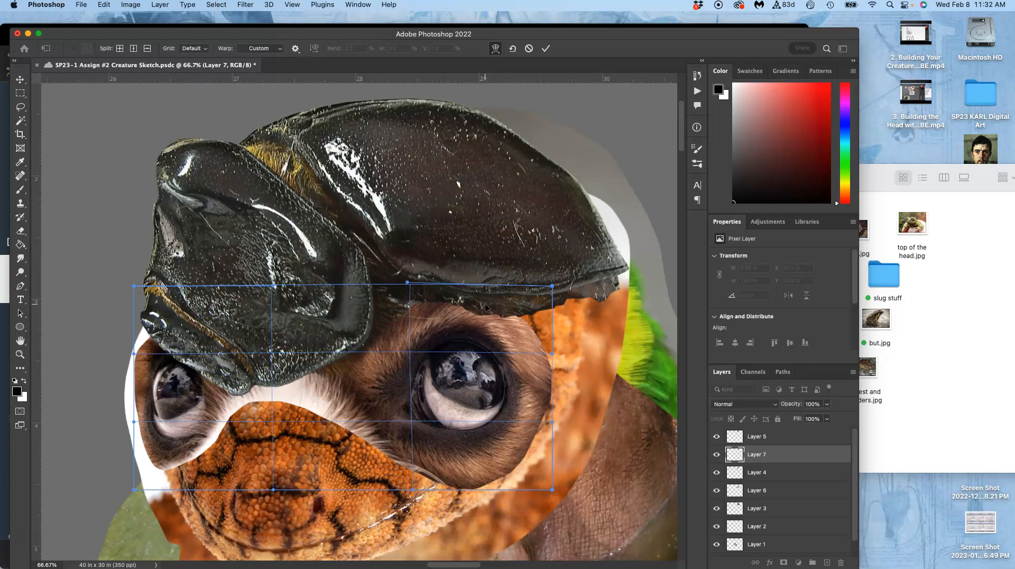
{"action": "key", "text": "Return"}
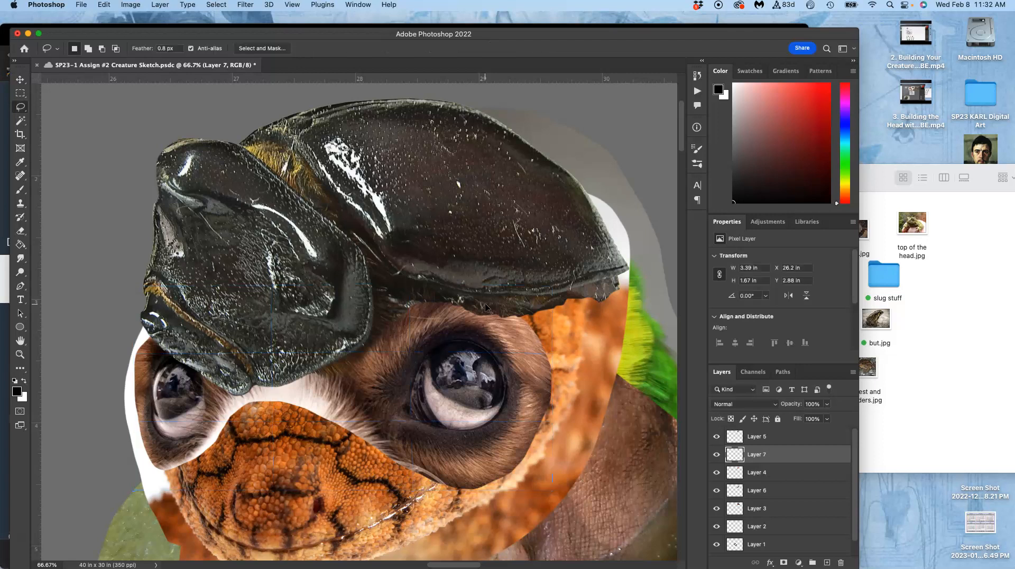
On the beetle shell layer, erase the lower edge overlapping the brow above the large eye with the 87 px Eraser.
{"action": "scroll", "coordinate": [464, 308], "scroll_direction": "up", "scroll_amount": 1}
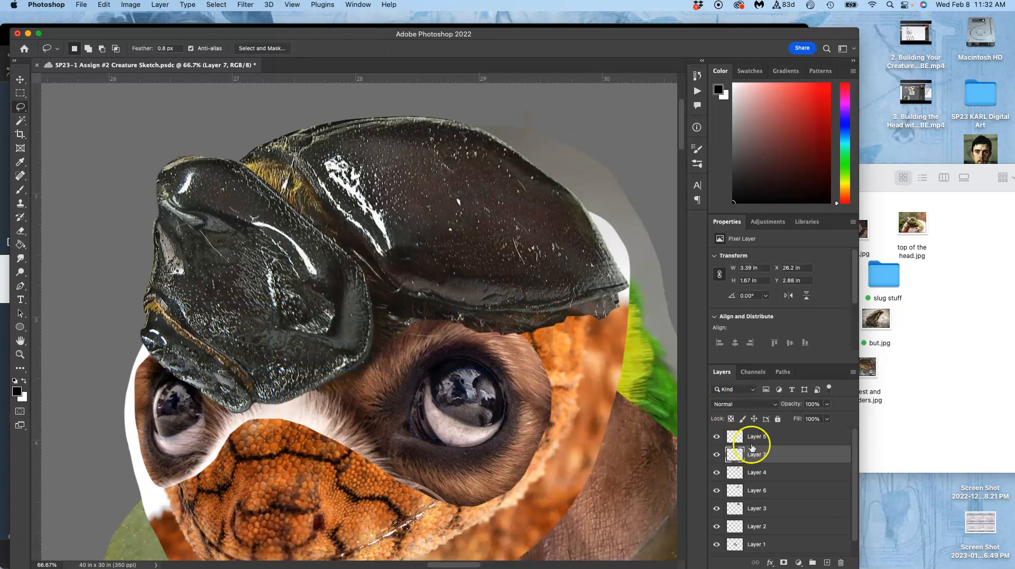
{"action": "left_click", "coordinate": [717, 436]}
{"action": "left_click", "coordinate": [718, 436]}
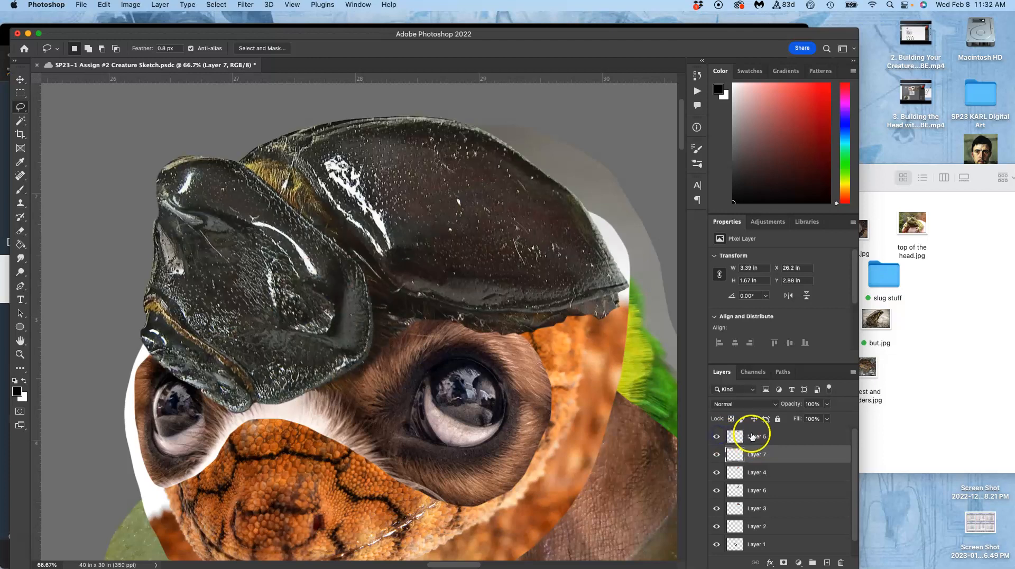
{"action": "left_click", "coordinate": [761, 436]}
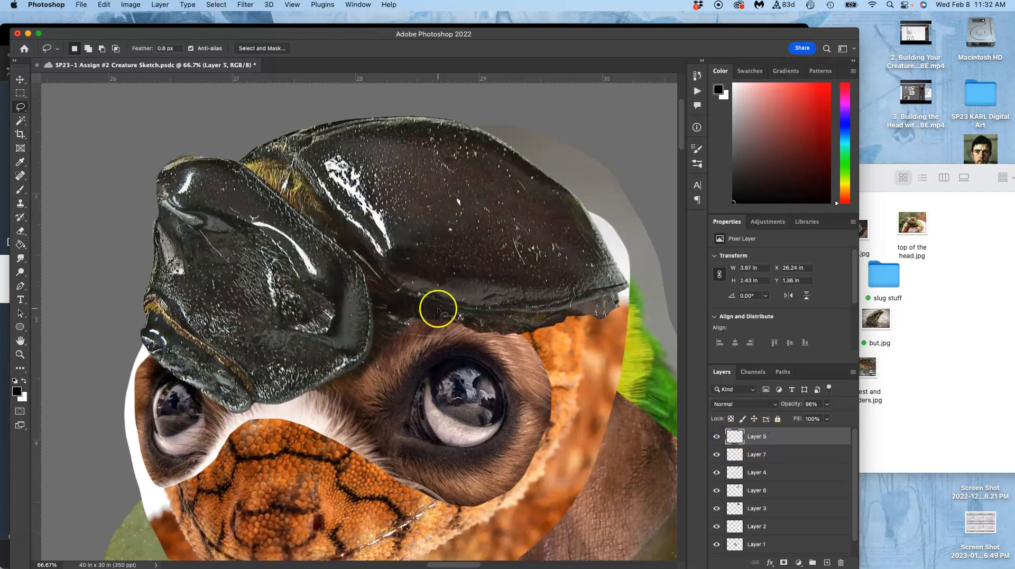
{"action": "left_click", "coordinate": [21, 231]}
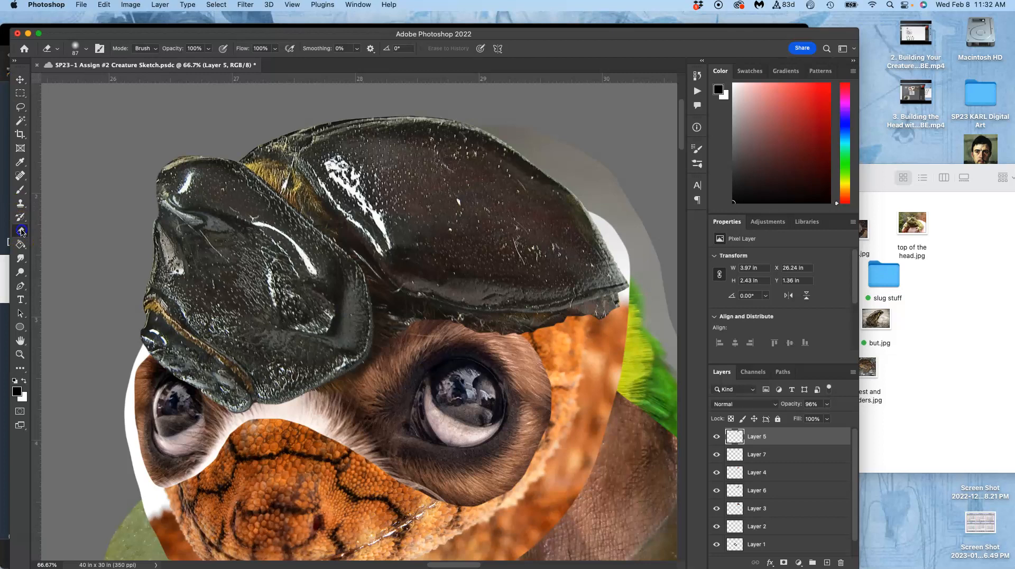
{"action": "scroll", "coordinate": [413, 256], "scroll_direction": "up", "scroll_amount": 6}
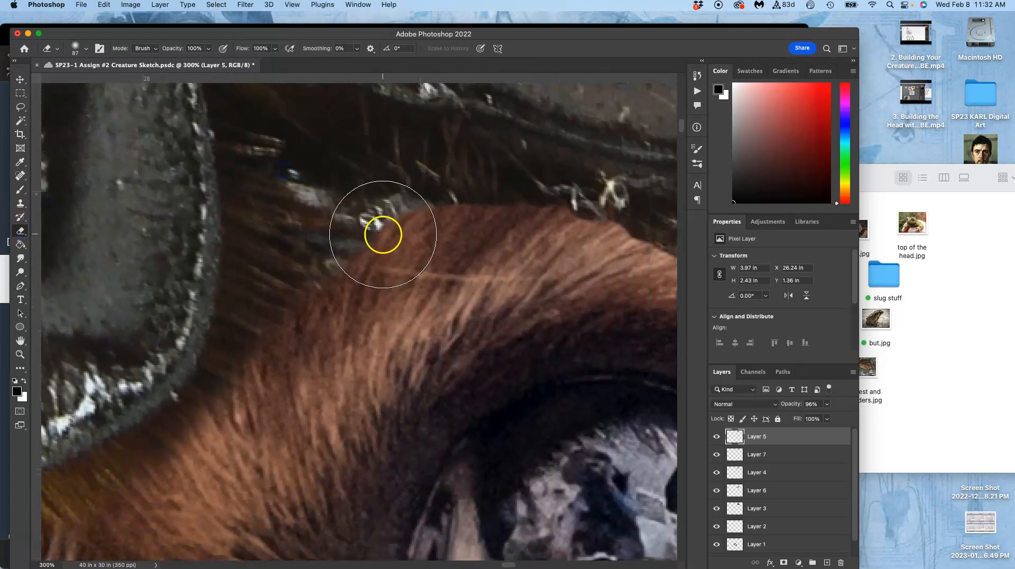
{"action": "mouse_move", "coordinate": [360, 228]}
{"action": "left_mouse_down"}
{"action": "mouse_move", "coordinate": [379, 239]}
{"action": "mouse_move", "coordinate": [376, 226]}
{"action": "mouse_move", "coordinate": [390, 221]}
{"action": "mouse_move", "coordinate": [498, 215]}
{"action": "mouse_move", "coordinate": [548, 230]}
{"action": "mouse_move", "coordinate": [609, 227]}
{"action": "mouse_move", "coordinate": [396, 196]}
{"action": "left_mouse_up"}
{"action": "mouse_move", "coordinate": [490, 220]}
{"action": "left_mouse_down"}
{"action": "mouse_move", "coordinate": [551, 214]}
{"action": "mouse_move", "coordinate": [603, 260]}
{"action": "mouse_move", "coordinate": [493, 247]}
{"action": "mouse_move", "coordinate": [527, 233]}
{"action": "mouse_move", "coordinate": [572, 259]}
{"action": "left_mouse_up"}
{"action": "key", "text": "ctrl+s"}
Try erasing more of the beetle shell's lower edge along the outer brow of the large eye.
{"action": "mouse_move", "coordinate": [465, 197]}
{"action": "left_mouse_down"}
{"action": "mouse_move", "coordinate": [392, 201]}
{"action": "mouse_move", "coordinate": [379, 183]}
{"action": "mouse_move", "coordinate": [389, 171]}
{"action": "mouse_move", "coordinate": [342, 185]}
{"action": "mouse_move", "coordinate": [385, 161]}
{"action": "mouse_move", "coordinate": [422, 156]}
{"action": "mouse_move", "coordinate": [432, 175]}
{"action": "mouse_move", "coordinate": [533, 211]}
{"action": "left_mouse_up"}
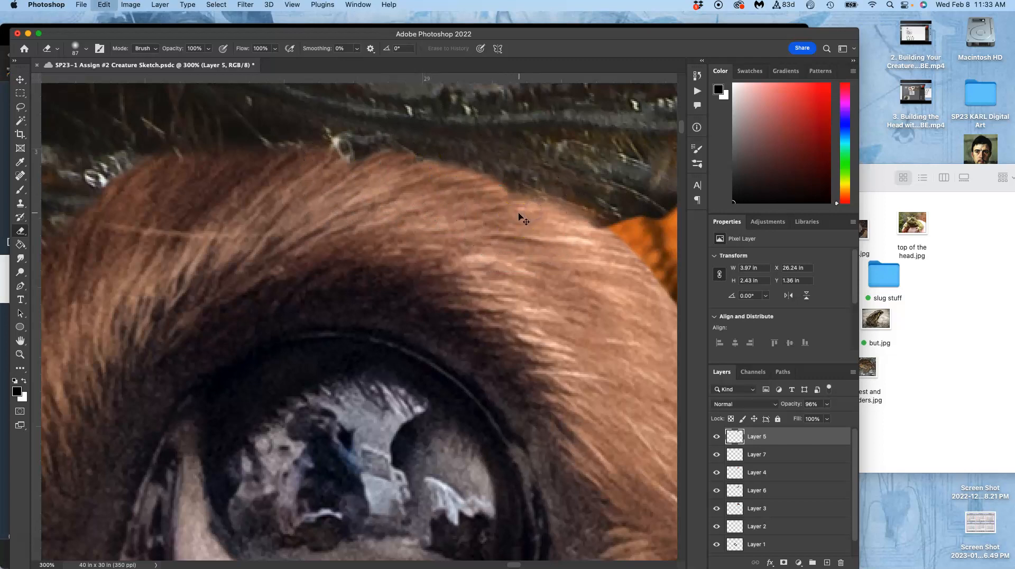
{"action": "key", "text": "super+z"}
{"action": "mouse_move", "coordinate": [351, 183]}
{"action": "left_mouse_down"}
{"action": "mouse_move", "coordinate": [384, 170]}
{"action": "mouse_move", "coordinate": [449, 170]}
{"action": "mouse_move", "coordinate": [473, 184]}
{"action": "mouse_move", "coordinate": [469, 174]}
{"action": "mouse_move", "coordinate": [516, 179]}
{"action": "mouse_move", "coordinate": [541, 214]}
{"action": "mouse_move", "coordinate": [539, 197]}
{"action": "left_mouse_up"}
{"action": "key", "text": "super+z"}
Examine the blend between the beetle shell and both furry eyes, comparing the head with the shell layer hidden and shown.
{"action": "key", "text": "super+minus"}
{"action": "key", "text": "super+minus"}
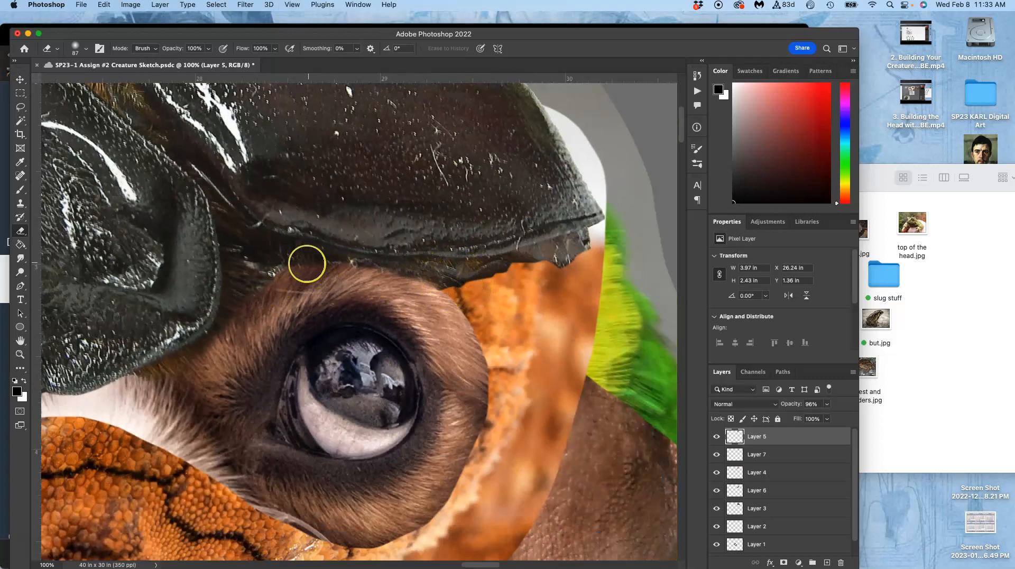
{"action": "scroll", "coordinate": [326, 291], "scroll_direction": "left", "scroll_amount": 6}
{"action": "scroll", "coordinate": [326, 291], "scroll_direction": "down", "scroll_amount": 1}
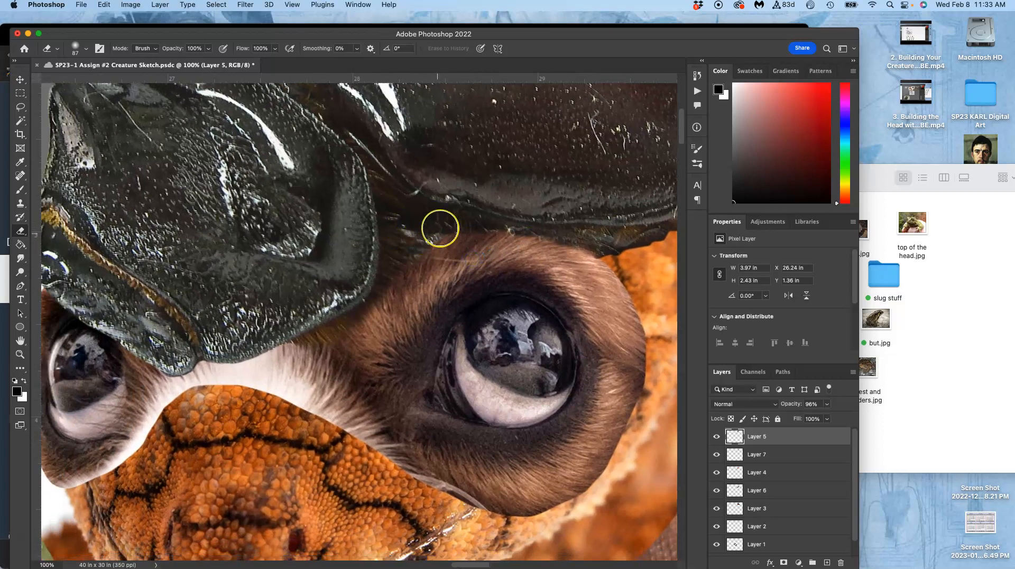
{"action": "left_click", "coordinate": [716, 436]}
{"action": "left_click", "coordinate": [717, 437]}
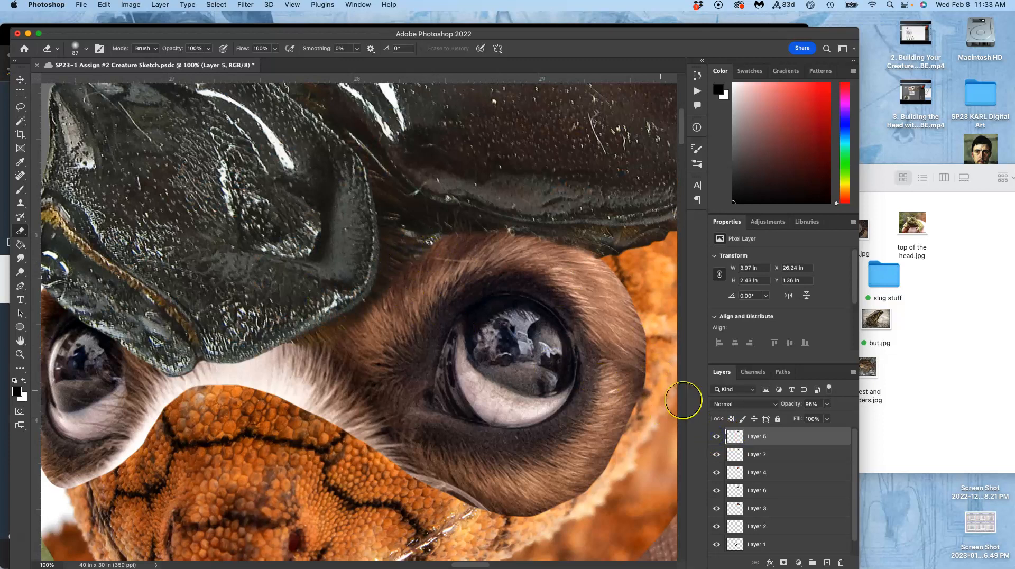
{"action": "left_click", "coordinate": [716, 438]}
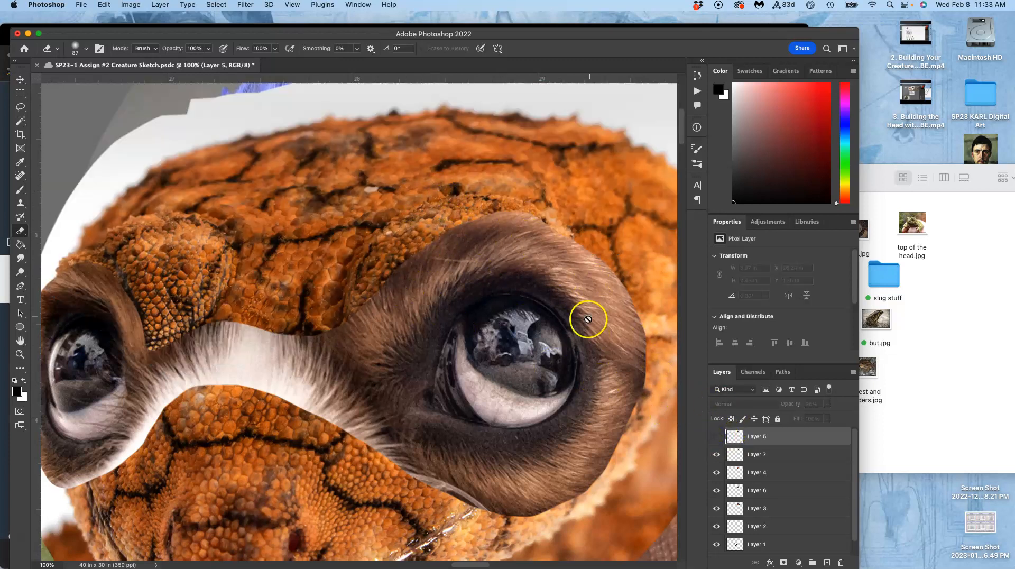
{"action": "key", "text": "super+minus"}
{"action": "key", "text": "super+minus"}
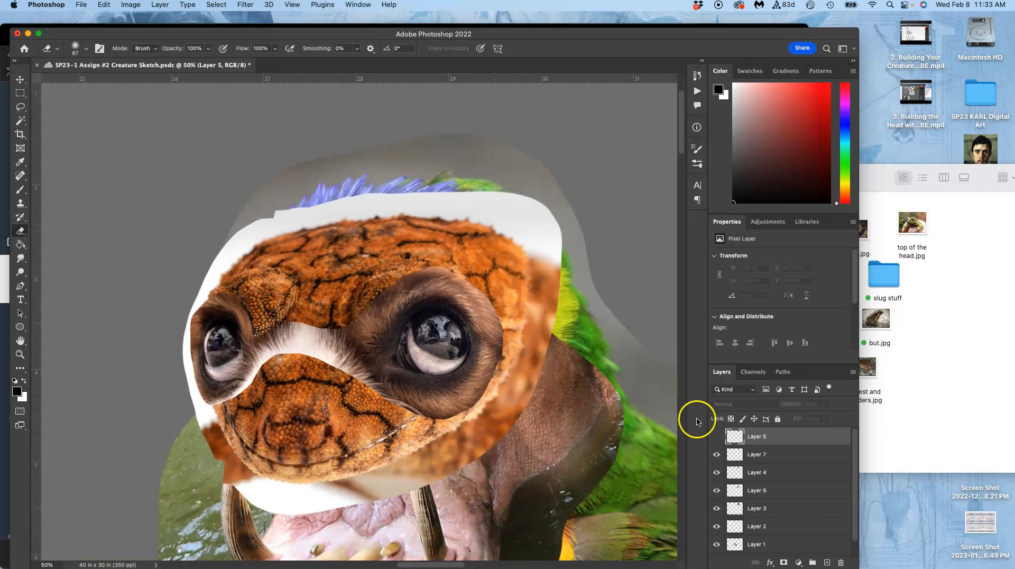
{"action": "left_click", "coordinate": [717, 437]}
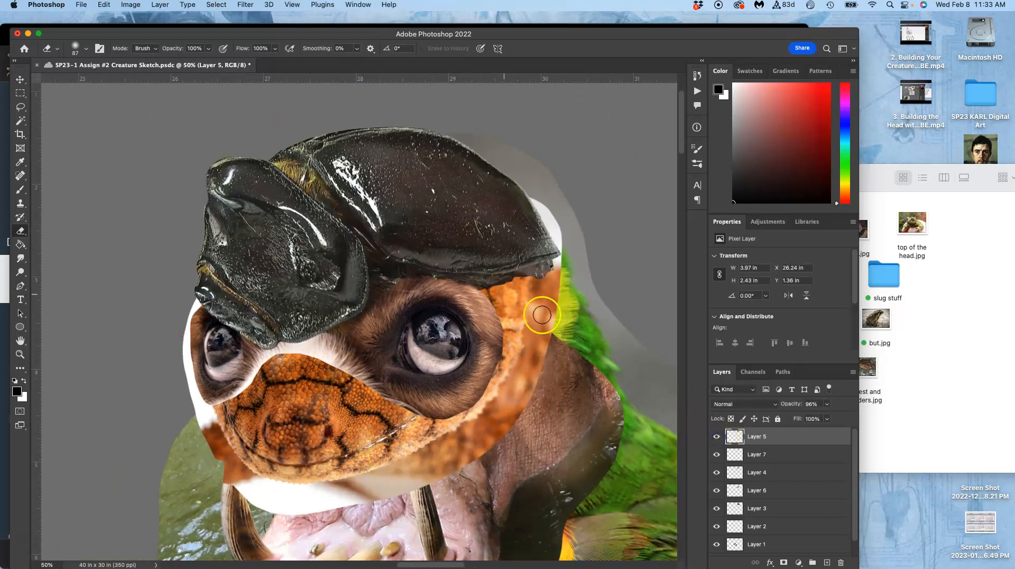
{"action": "key", "text": "super+plus"}
{"action": "key", "text": "super+plus"}
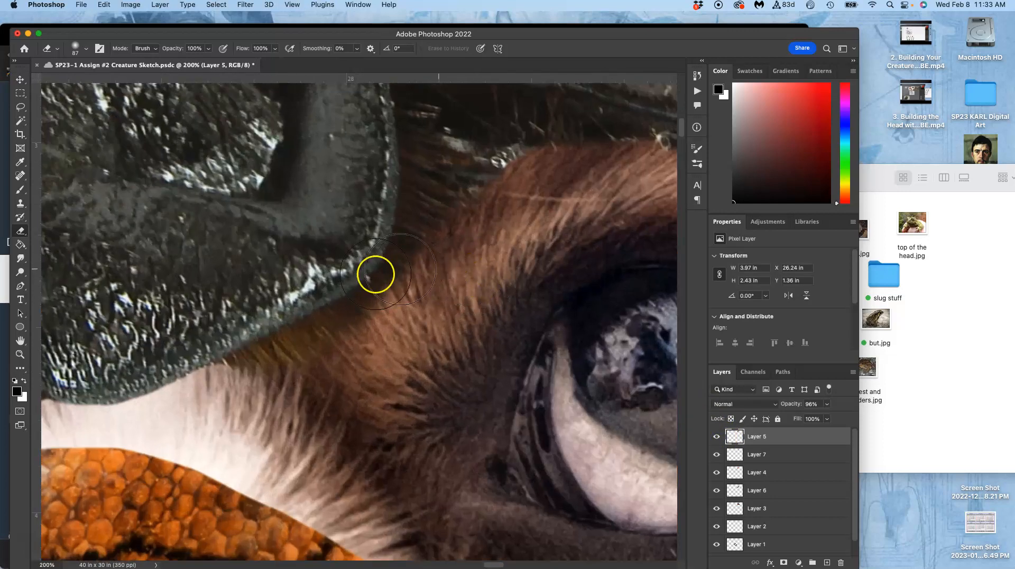
{"action": "left_click_drag", "start_coordinate": [233, 324], "coordinate": [636, 315]}
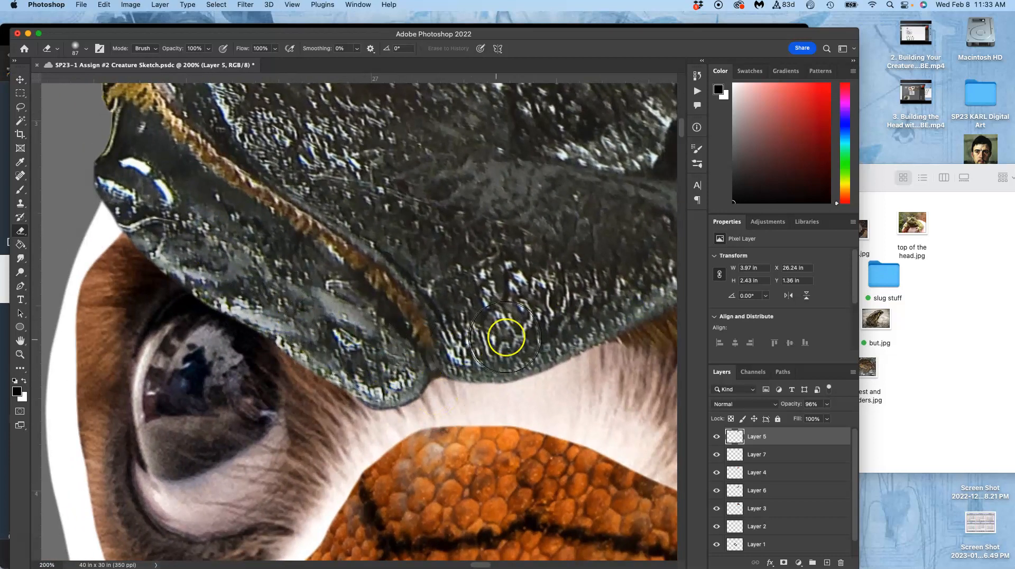
{"action": "scroll", "coordinate": [526, 307], "scroll_direction": "down", "scroll_amount": 3}
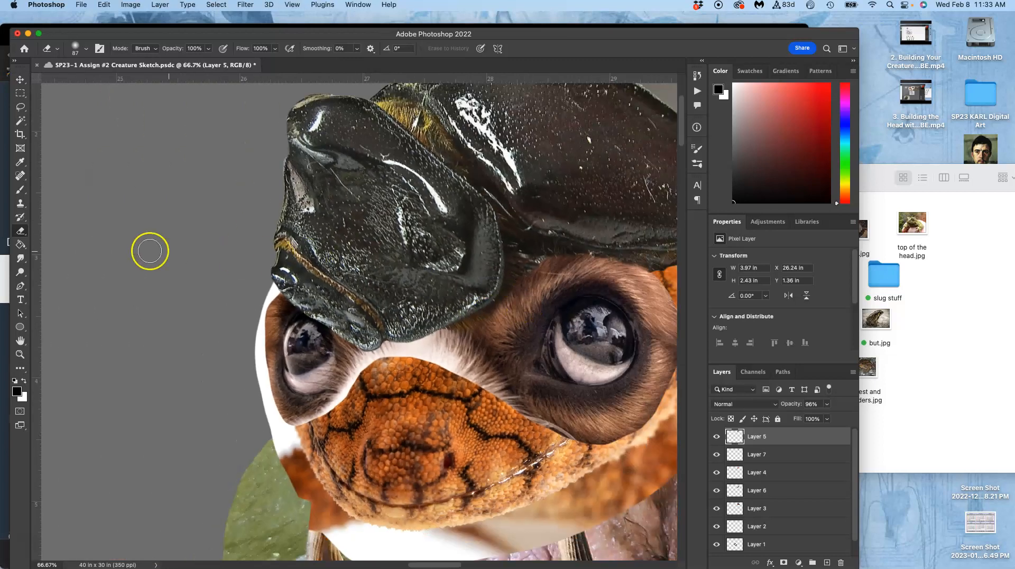
Set up the Burn tool with the Soft Round Pressure Size brush at 81 px.
{"action": "left_click", "coordinate": [21, 274]}
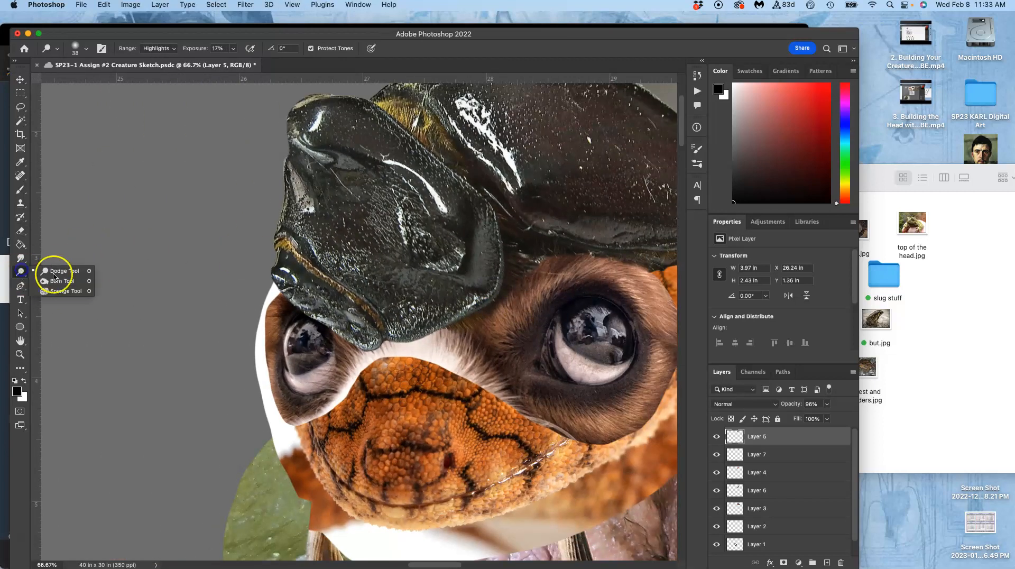
{"action": "left_click", "coordinate": [56, 283]}
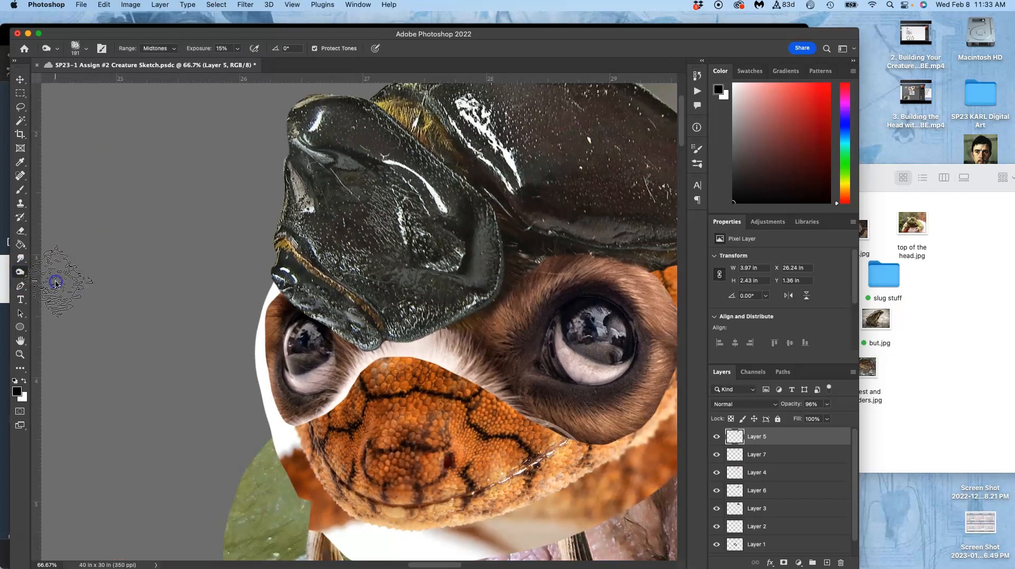
{"action": "left_click", "coordinate": [84, 49]}
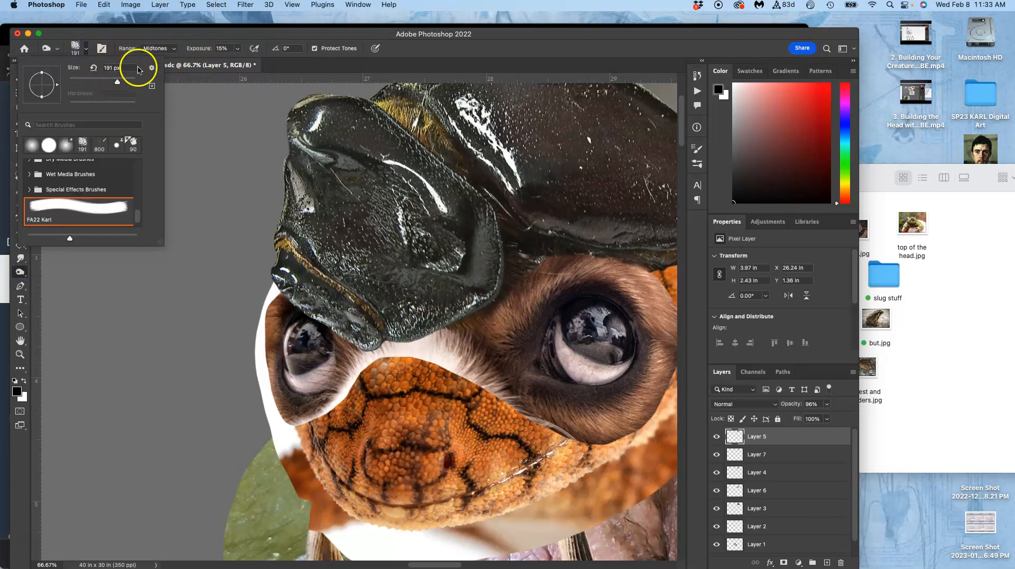
{"action": "left_click", "coordinate": [86, 50]}
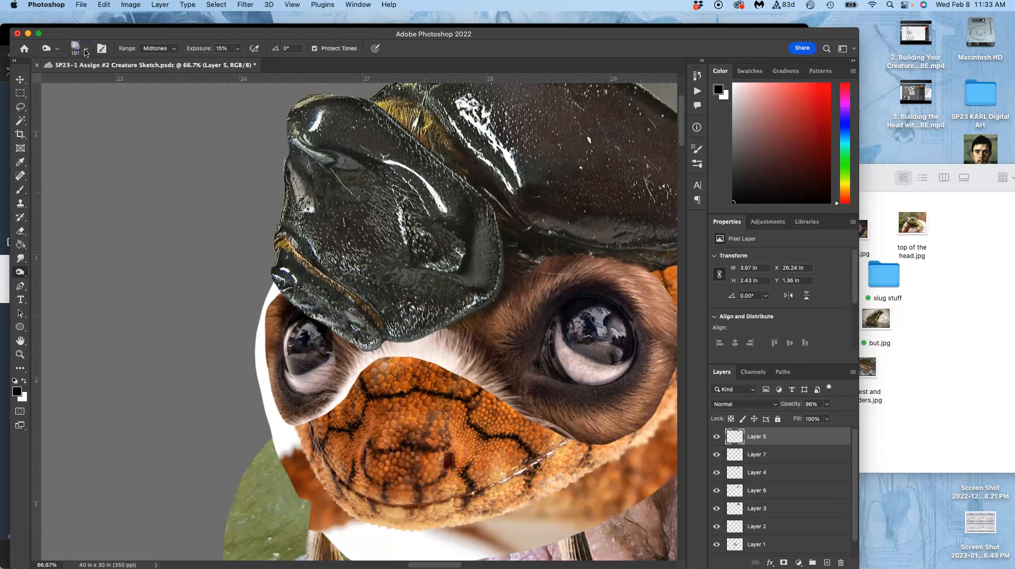
{"action": "left_click", "coordinate": [86, 49]}
{"action": "left_click_drag", "start_coordinate": [136, 206], "coordinate": [137, 178]}
{"action": "left_click", "coordinate": [106, 189]}
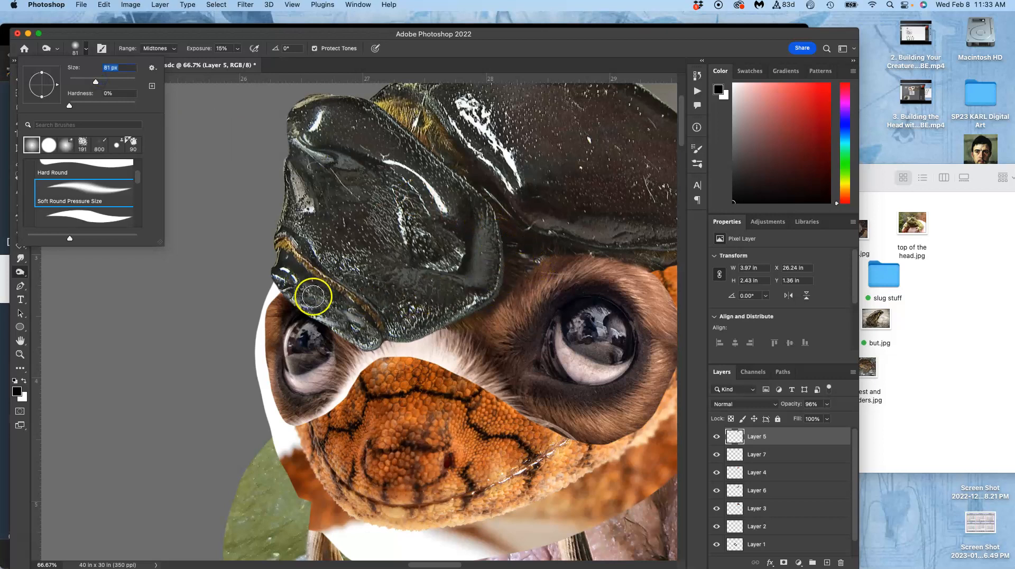
{"action": "left_click", "coordinate": [532, 265]}
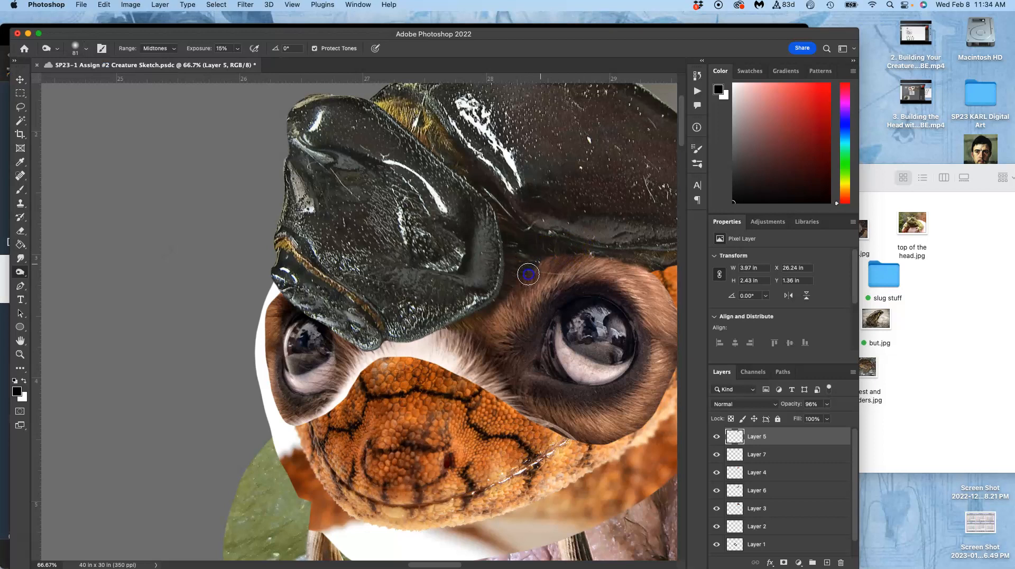
On the beetle shell layer, burn the dark fur where the shell meets the top and inner side of the large eye.
{"action": "key", "text": "super+plus"}
{"action": "key", "text": "super+plus"}
{"action": "key", "text": "super+plus"}
{"action": "left_click_drag", "start_coordinate": [544, 248], "coordinate": [218, 369]}
{"action": "left_click_drag", "start_coordinate": [458, 272], "coordinate": [125, 351]}
{"action": "left_click_drag", "start_coordinate": [350, 286], "coordinate": [280, 310]}
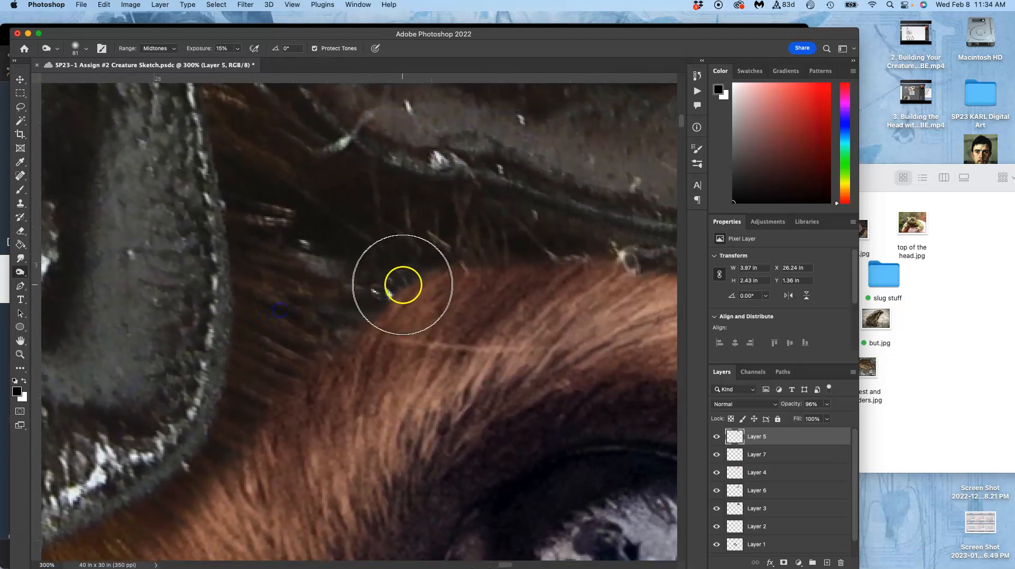
{"action": "mouse_move", "coordinate": [366, 307]}
{"action": "left_mouse_down"}
{"action": "mouse_move", "coordinate": [388, 294]}
{"action": "mouse_move", "coordinate": [381, 305]}
{"action": "mouse_move", "coordinate": [358, 295]}
{"action": "mouse_move", "coordinate": [339, 309]}
{"action": "mouse_move", "coordinate": [310, 273]}
{"action": "mouse_move", "coordinate": [320, 309]}
{"action": "mouse_move", "coordinate": [389, 263]}
{"action": "mouse_move", "coordinate": [305, 244]}
{"action": "mouse_move", "coordinate": [301, 256]}
{"action": "mouse_move", "coordinate": [325, 276]}
{"action": "mouse_move", "coordinate": [469, 266]}
{"action": "left_mouse_up"}
{"action": "mouse_move", "coordinate": [543, 265]}
{"action": "left_mouse_down"}
{"action": "mouse_move", "coordinate": [441, 257]}
{"action": "mouse_move", "coordinate": [362, 290]}
{"action": "mouse_move", "coordinate": [313, 344]}
{"action": "mouse_move", "coordinate": [302, 258]}
{"action": "mouse_move", "coordinate": [311, 244]}
{"action": "mouse_move", "coordinate": [296, 355]}
{"action": "mouse_move", "coordinate": [244, 423]}
{"action": "left_mouse_up"}
{"action": "mouse_move", "coordinate": [361, 305]}
{"action": "left_mouse_down"}
{"action": "mouse_move", "coordinate": [406, 254]}
{"action": "mouse_move", "coordinate": [470, 213]}
{"action": "left_mouse_up"}
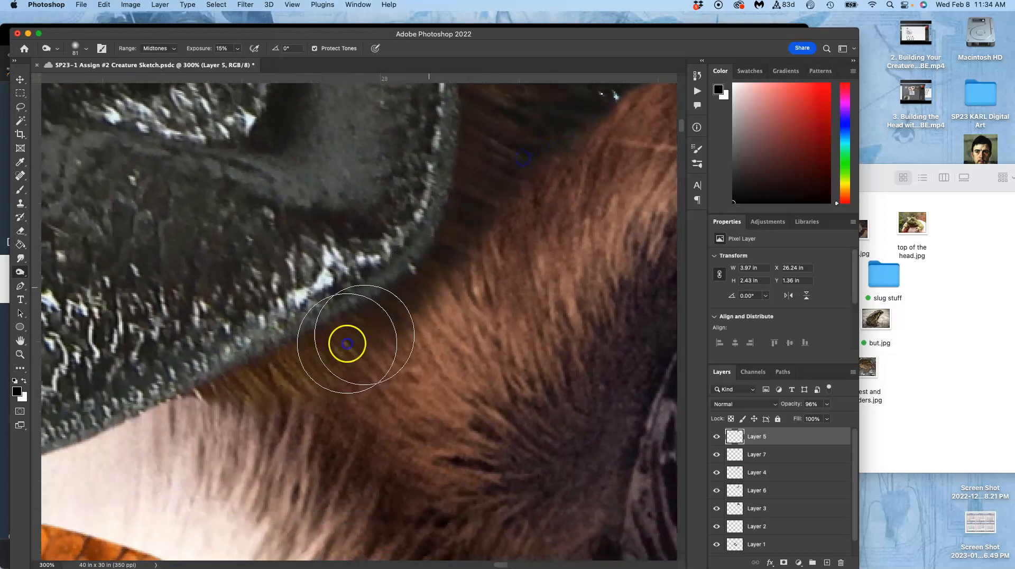
{"action": "mouse_move", "coordinate": [233, 397]}
{"action": "left_mouse_down"}
{"action": "mouse_move", "coordinate": [208, 414]}
{"action": "mouse_move", "coordinate": [224, 401]}
{"action": "left_mouse_up"}
Burn the beetle shell's lower edge between the eyes and along the lobe above the small eye.
{"action": "mouse_move", "coordinate": [515, 236]}
{"action": "left_mouse_down"}
{"action": "mouse_move", "coordinate": [598, 254]}
{"action": "mouse_move", "coordinate": [667, 230]}
{"action": "left_mouse_up"}
{"action": "left_click_drag", "start_coordinate": [484, 267], "coordinate": [666, 210]}
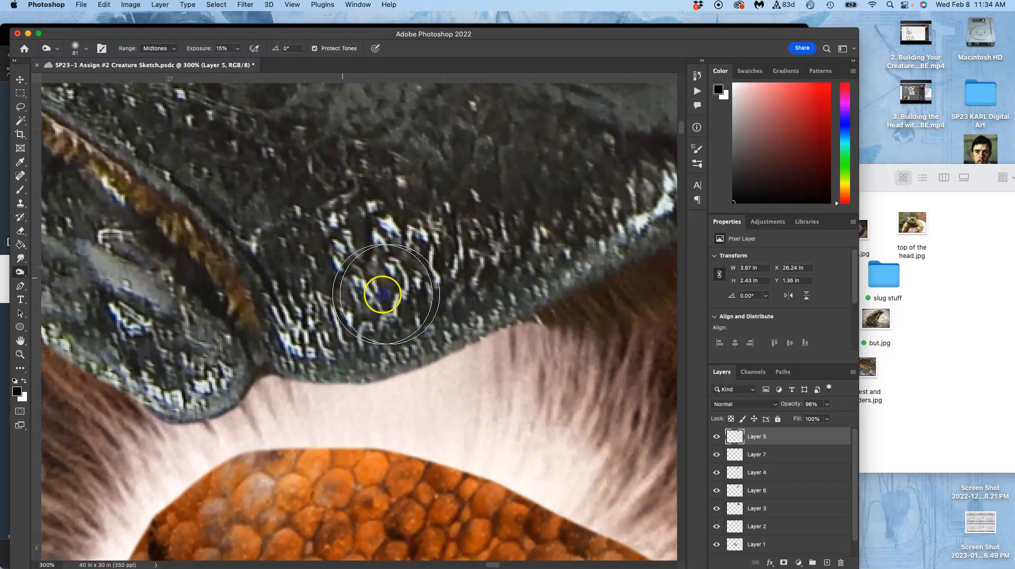
{"action": "left_click_drag", "start_coordinate": [558, 233], "coordinate": [539, 227]}
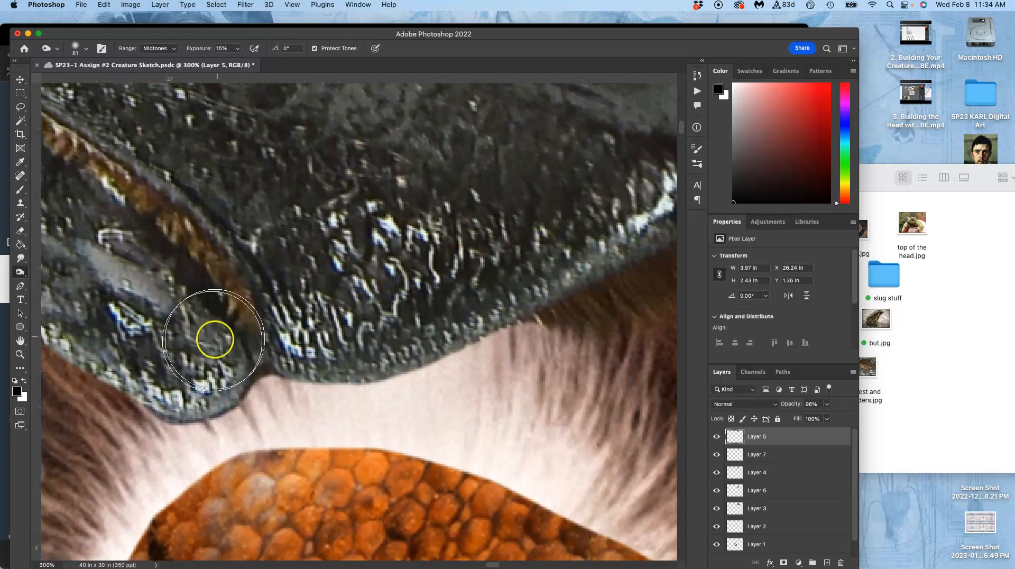
{"action": "left_click_drag", "start_coordinate": [166, 322], "coordinate": [356, 337]}
{"action": "mouse_move", "coordinate": [205, 241]}
{"action": "left_mouse_down"}
{"action": "mouse_move", "coordinate": [238, 289]}
{"action": "mouse_move", "coordinate": [211, 290]}
{"action": "mouse_move", "coordinate": [289, 291]}
{"action": "left_mouse_up"}
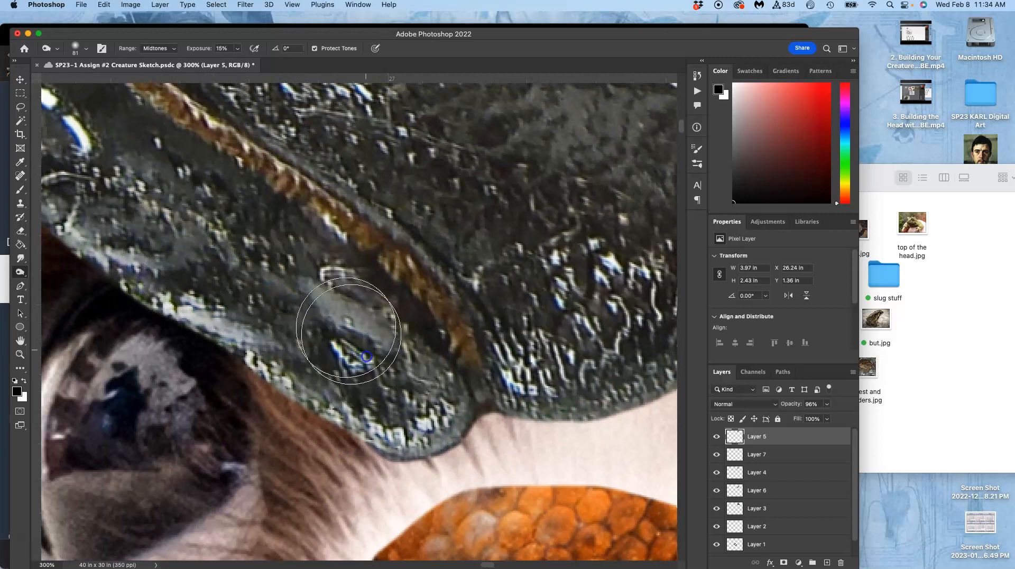
{"action": "mouse_move", "coordinate": [256, 245]}
{"action": "left_mouse_down"}
{"action": "mouse_move", "coordinate": [318, 264]}
{"action": "mouse_move", "coordinate": [463, 356]}
{"action": "mouse_move", "coordinate": [428, 382]}
{"action": "mouse_move", "coordinate": [272, 267]}
{"action": "left_mouse_up"}
{"action": "left_click", "coordinate": [314, 339]}
{"action": "mouse_move", "coordinate": [248, 342]}
{"action": "left_mouse_down"}
{"action": "mouse_move", "coordinate": [180, 300]}
{"action": "mouse_move", "coordinate": [250, 344]}
{"action": "left_mouse_up"}
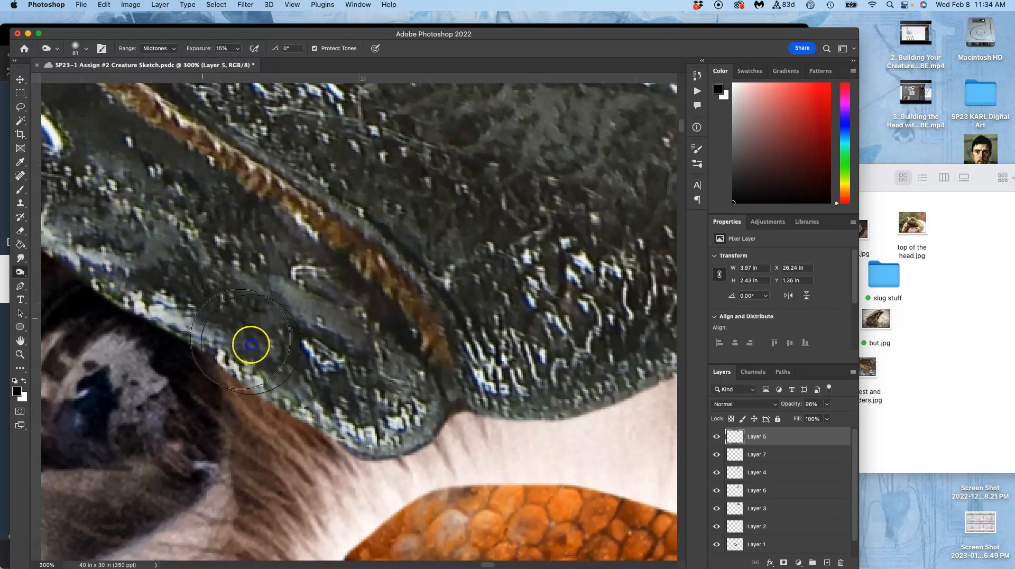
Burn the beetle shell's lower rim from the center notch up to its rounded corner beside the large eye.
{"action": "mouse_move", "coordinate": [438, 302]}
{"action": "left_mouse_down"}
{"action": "mouse_move", "coordinate": [300, 356]}
{"action": "mouse_move", "coordinate": [253, 359]}
{"action": "left_mouse_up"}
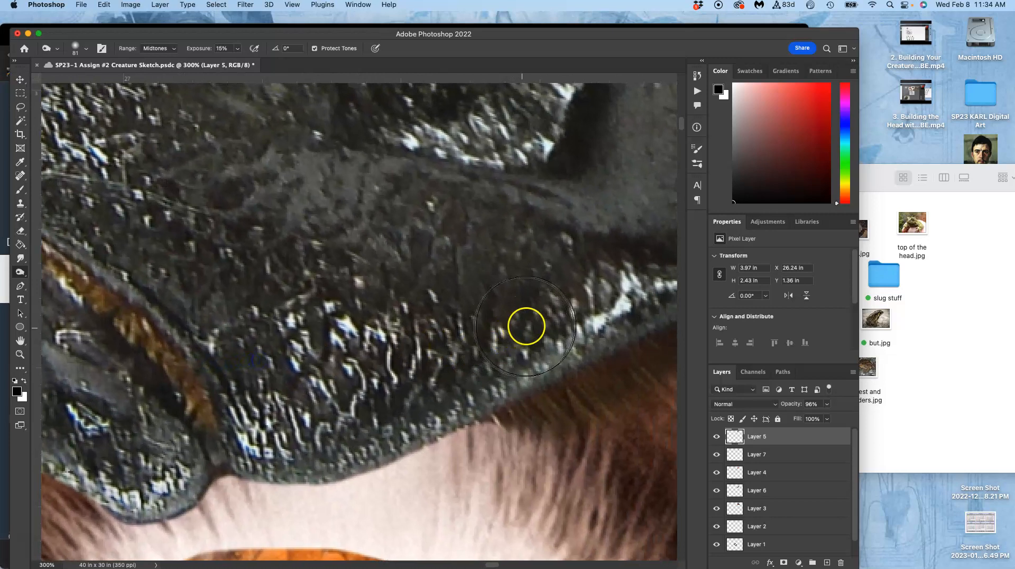
{"action": "left_click_drag", "start_coordinate": [430, 370], "coordinate": [527, 294]}
{"action": "left_click_drag", "start_coordinate": [566, 261], "coordinate": [458, 317]}
{"action": "mouse_move", "coordinate": [492, 346]}
{"action": "left_mouse_down"}
{"action": "mouse_move", "coordinate": [531, 259]}
{"action": "mouse_move", "coordinate": [536, 285]}
{"action": "mouse_move", "coordinate": [564, 154]}
{"action": "left_mouse_up"}
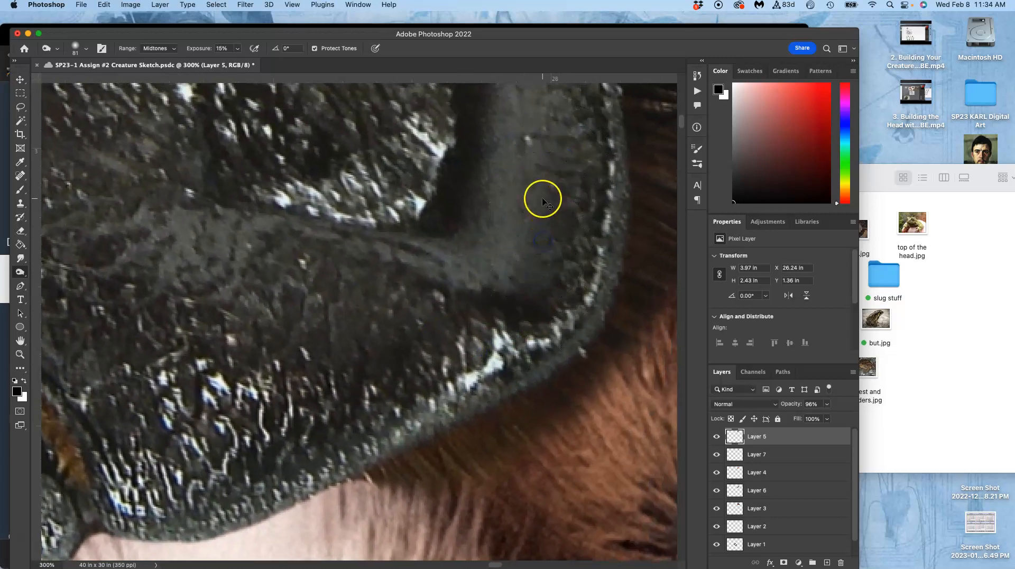
Burn the beetle shell's lower edge directly above the large eye and out toward the orange skin.
{"action": "key", "text": "super+minus"}
{"action": "key", "text": "super+minus"}
{"action": "key", "text": "super+minus"}
{"action": "left_click_drag", "start_coordinate": [550, 288], "coordinate": [491, 276]}
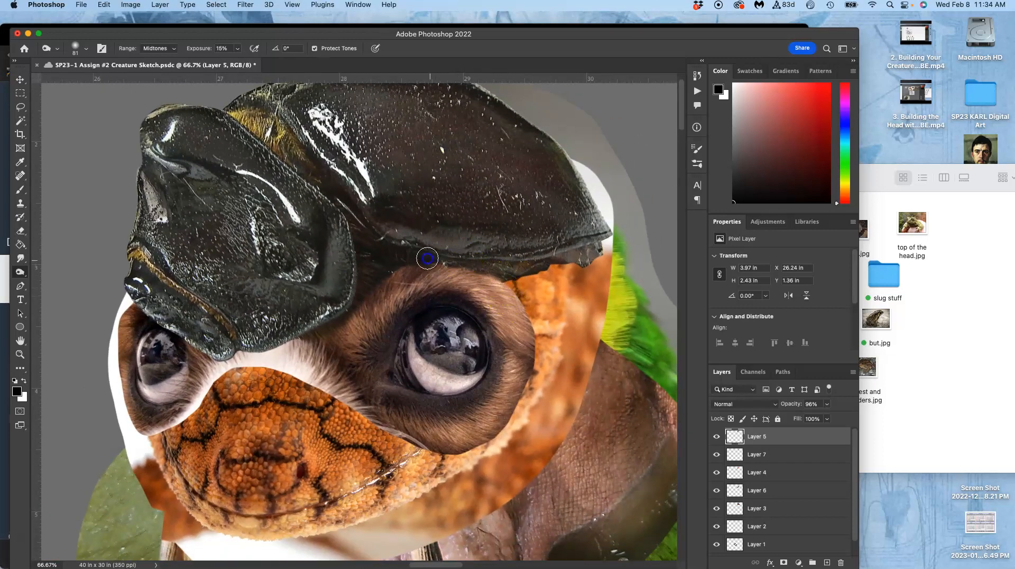
{"action": "left_click_drag", "start_coordinate": [528, 279], "coordinate": [553, 263]}
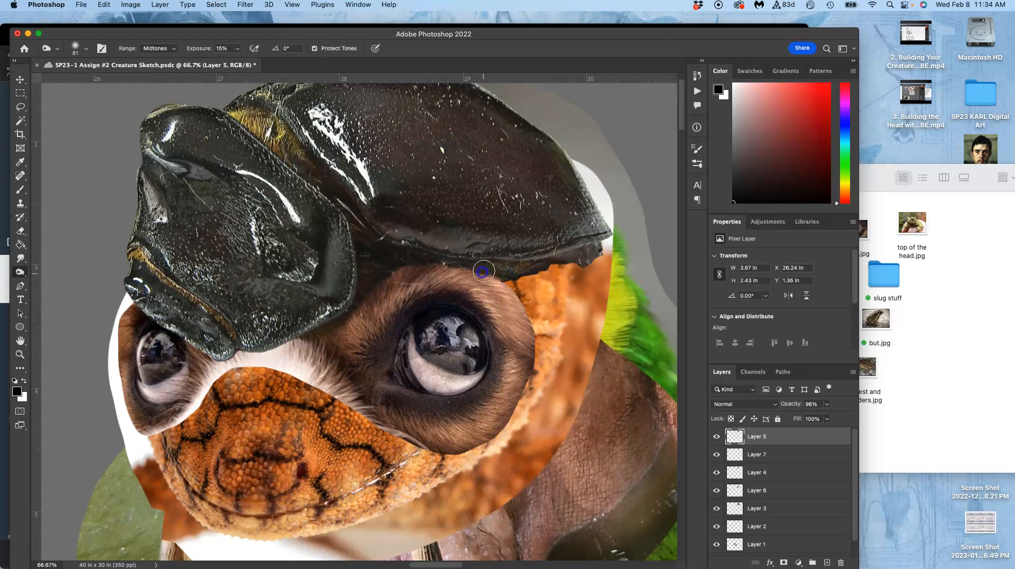
On the furry eyes layer, Layer 7, burn the fur just under the beetle shell's edge between the eyes.
{"action": "left_click", "coordinate": [759, 455]}
{"action": "left_click", "coordinate": [716, 454]}
{"action": "left_click", "coordinate": [716, 454]}
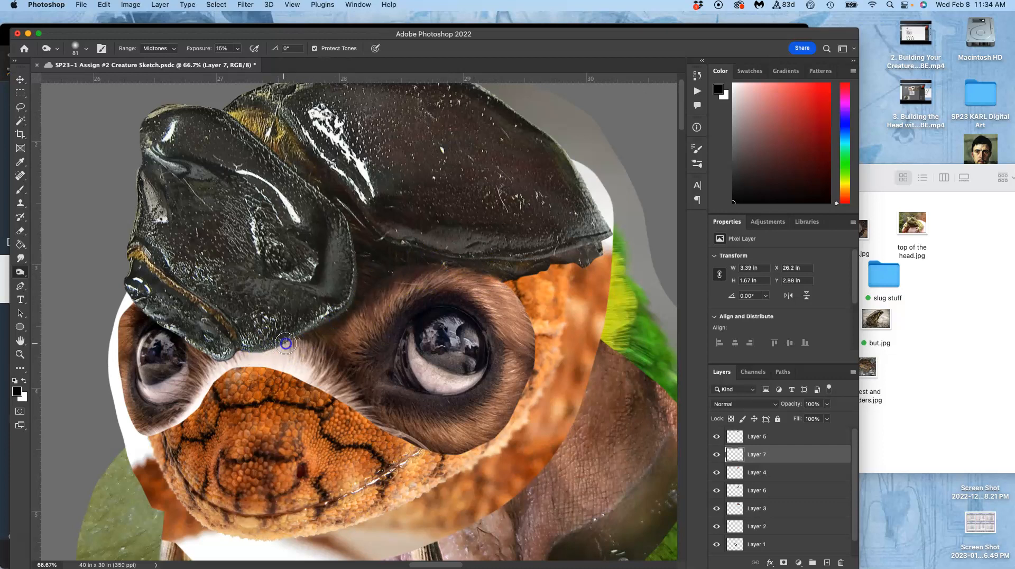
{"action": "mouse_move", "coordinate": [266, 307]}
{"action": "left_mouse_down"}
{"action": "mouse_move", "coordinate": [213, 315]}
{"action": "mouse_move", "coordinate": [205, 347]}
{"action": "left_mouse_up"}
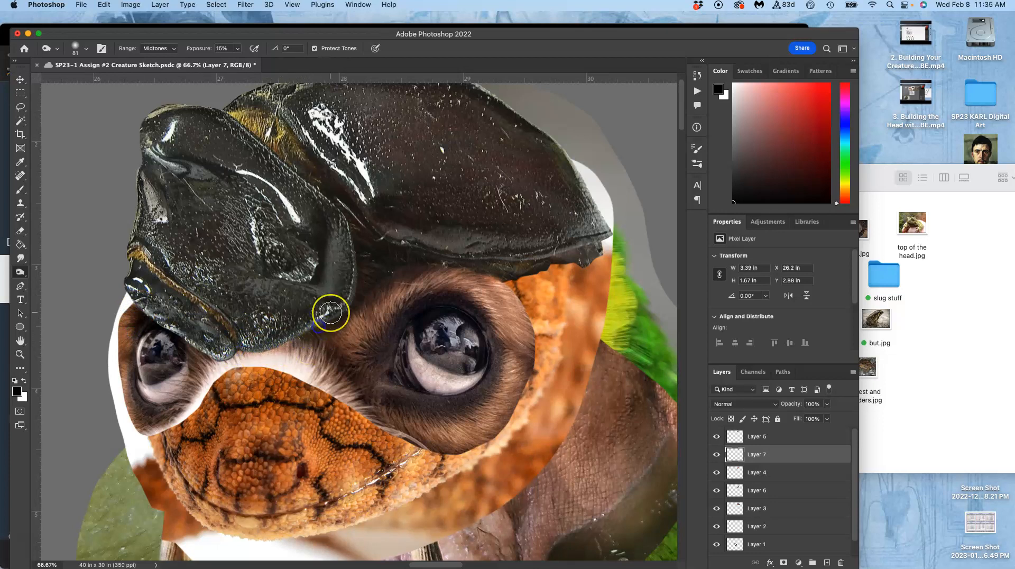
Burn the fur on Layer 7 along the shell's rim on the inner side of the large eye to deepen the shadow.
{"action": "key", "text": "super+plus"}
{"action": "key", "text": "super+plus"}
{"action": "key", "text": "super+plus"}
{"action": "left_click_drag", "start_coordinate": [275, 319], "coordinate": [508, 219]}
{"action": "mouse_move", "coordinate": [340, 302]}
{"action": "left_mouse_down"}
{"action": "mouse_move", "coordinate": [355, 278]}
{"action": "mouse_move", "coordinate": [481, 245]}
{"action": "mouse_move", "coordinate": [455, 263]}
{"action": "left_mouse_up"}
{"action": "mouse_move", "coordinate": [437, 229]}
{"action": "left_mouse_down"}
{"action": "mouse_move", "coordinate": [469, 246]}
{"action": "mouse_move", "coordinate": [454, 232]}
{"action": "mouse_move", "coordinate": [375, 291]}
{"action": "mouse_move", "coordinate": [362, 324]}
{"action": "mouse_move", "coordinate": [288, 294]}
{"action": "mouse_move", "coordinate": [208, 299]}
{"action": "mouse_move", "coordinate": [376, 311]}
{"action": "mouse_move", "coordinate": [555, 250]}
{"action": "mouse_move", "coordinate": [584, 193]}
{"action": "mouse_move", "coordinate": [597, 211]}
{"action": "mouse_move", "coordinate": [611, 257]}
{"action": "mouse_move", "coordinate": [412, 328]}
{"action": "left_mouse_up"}
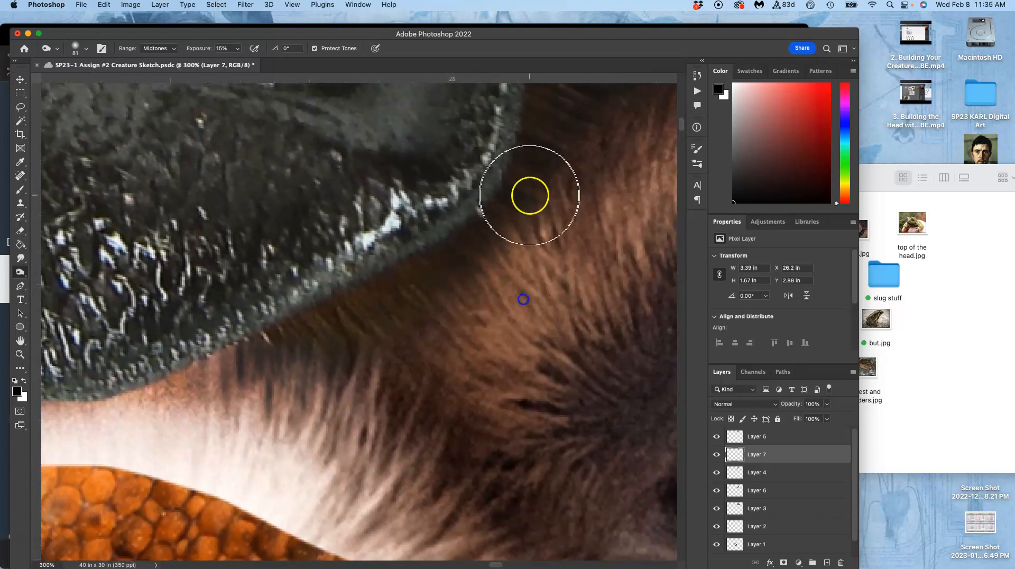
{"action": "mouse_move", "coordinate": [567, 154]}
{"action": "left_mouse_down"}
{"action": "mouse_move", "coordinate": [604, 115]}
{"action": "mouse_move", "coordinate": [616, 121]}
{"action": "mouse_move", "coordinate": [589, 174]}
{"action": "left_mouse_up"}
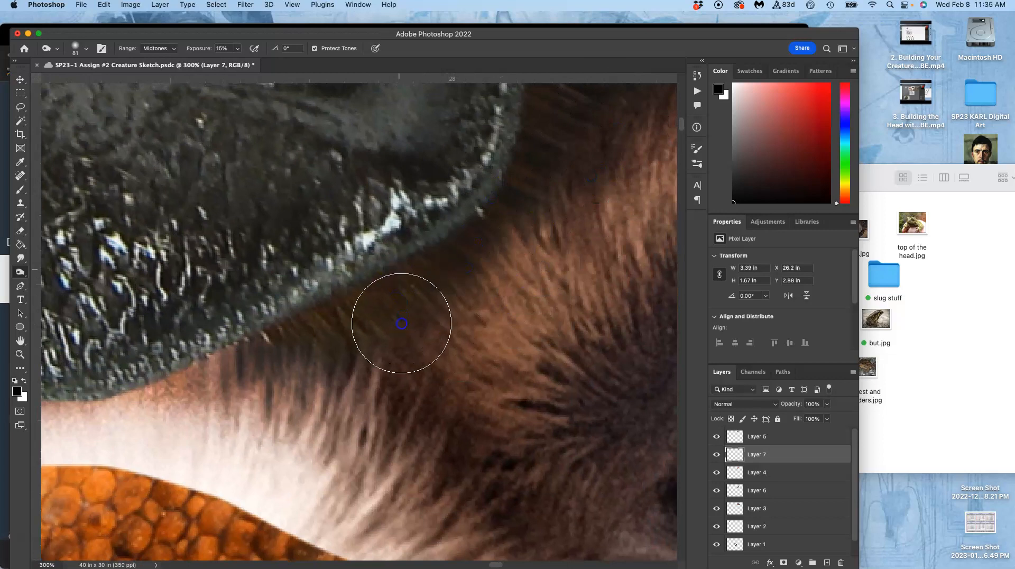
{"action": "mouse_move", "coordinate": [312, 317]}
{"action": "left_mouse_down"}
{"action": "mouse_move", "coordinate": [299, 342]}
{"action": "mouse_move", "coordinate": [312, 345]}
{"action": "left_mouse_up"}
{"action": "mouse_move", "coordinate": [486, 227]}
{"action": "left_mouse_down"}
{"action": "mouse_move", "coordinate": [333, 362]}
{"action": "mouse_move", "coordinate": [428, 260]}
{"action": "left_mouse_up"}
{"action": "mouse_move", "coordinate": [509, 184]}
{"action": "left_mouse_down"}
{"action": "mouse_move", "coordinate": [483, 227]}
{"action": "mouse_move", "coordinate": [559, 211]}
{"action": "left_mouse_up"}
Burn the top edge of the fur on Layer 7 over the large eye and around its outer brow.
{"action": "mouse_move", "coordinate": [660, 160]}
{"action": "left_mouse_down"}
{"action": "mouse_move", "coordinate": [546, 172]}
{"action": "mouse_move", "coordinate": [428, 217]}
{"action": "mouse_move", "coordinate": [444, 208]}
{"action": "left_mouse_up"}
{"action": "mouse_move", "coordinate": [608, 168]}
{"action": "left_mouse_down"}
{"action": "mouse_move", "coordinate": [503, 211]}
{"action": "mouse_move", "coordinate": [474, 267]}
{"action": "left_mouse_up"}
{"action": "mouse_move", "coordinate": [638, 261]}
{"action": "left_mouse_down"}
{"action": "mouse_move", "coordinate": [680, 274]}
{"action": "mouse_move", "coordinate": [450, 253]}
{"action": "left_mouse_up"}
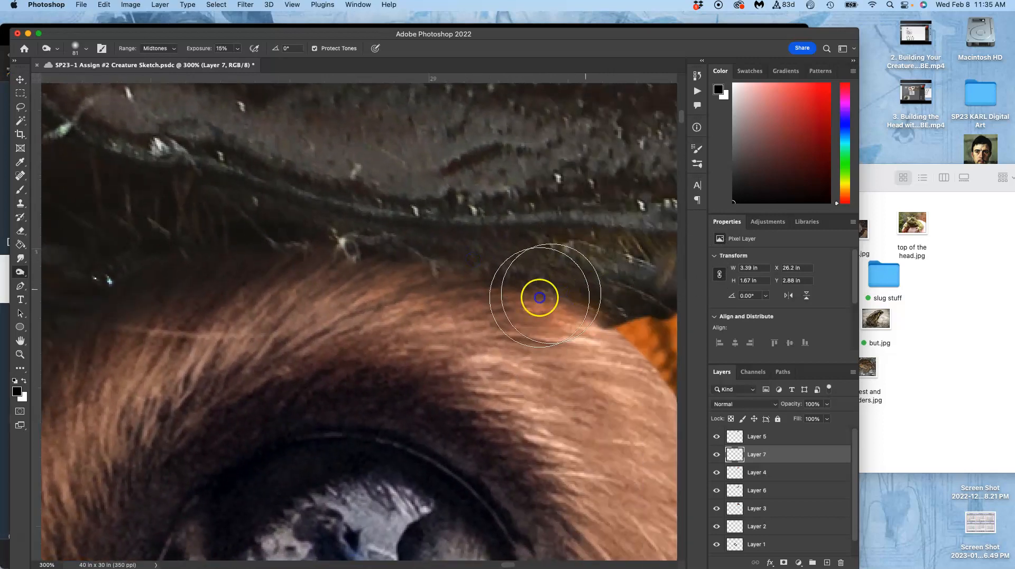
{"action": "mouse_move", "coordinate": [539, 313]}
{"action": "left_mouse_down"}
{"action": "mouse_move", "coordinate": [625, 352]}
{"action": "mouse_move", "coordinate": [617, 359]}
{"action": "mouse_move", "coordinate": [662, 386]}
{"action": "mouse_move", "coordinate": [664, 412]}
{"action": "left_mouse_up"}
{"action": "mouse_move", "coordinate": [589, 334]}
{"action": "left_mouse_down"}
{"action": "mouse_move", "coordinate": [465, 212]}
{"action": "mouse_move", "coordinate": [500, 235]}
{"action": "mouse_move", "coordinate": [514, 270]}
{"action": "mouse_move", "coordinate": [468, 226]}
{"action": "mouse_move", "coordinate": [465, 198]}
{"action": "mouse_move", "coordinate": [438, 189]}
{"action": "mouse_move", "coordinate": [534, 308]}
{"action": "mouse_move", "coordinate": [433, 209]}
{"action": "mouse_move", "coordinate": [523, 264]}
{"action": "mouse_move", "coordinate": [483, 243]}
{"action": "mouse_move", "coordinate": [502, 256]}
{"action": "mouse_move", "coordinate": [483, 262]}
{"action": "mouse_move", "coordinate": [580, 312]}
{"action": "mouse_move", "coordinate": [616, 299]}
{"action": "left_mouse_up"}
{"action": "left_click_drag", "start_coordinate": [444, 303], "coordinate": [380, 281]}
Set up the Sponge tool in Desaturate mode with 17% flow and a 62 px brush.
{"action": "left_click", "coordinate": [21, 272]}
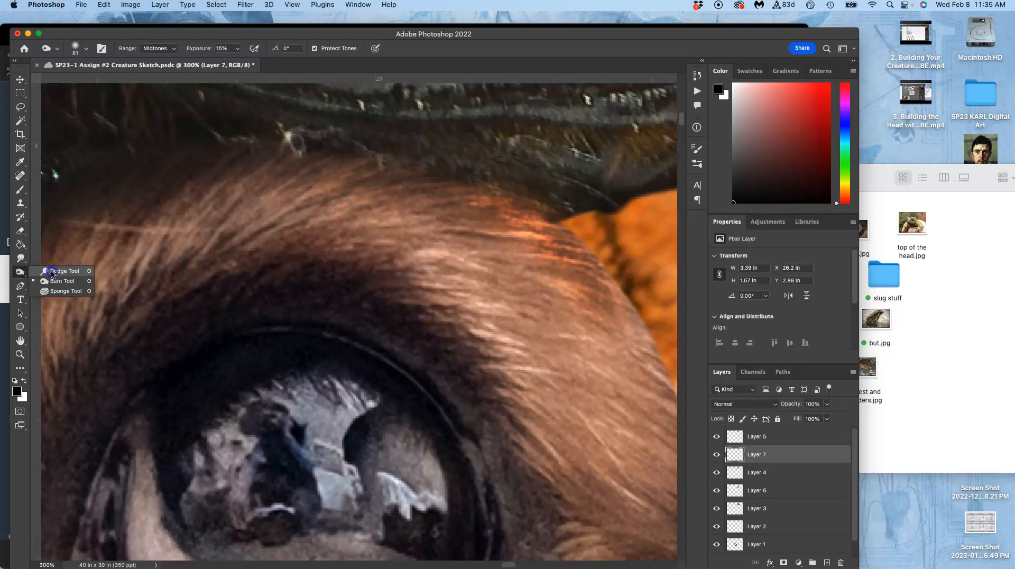
{"action": "left_click", "coordinate": [53, 293]}
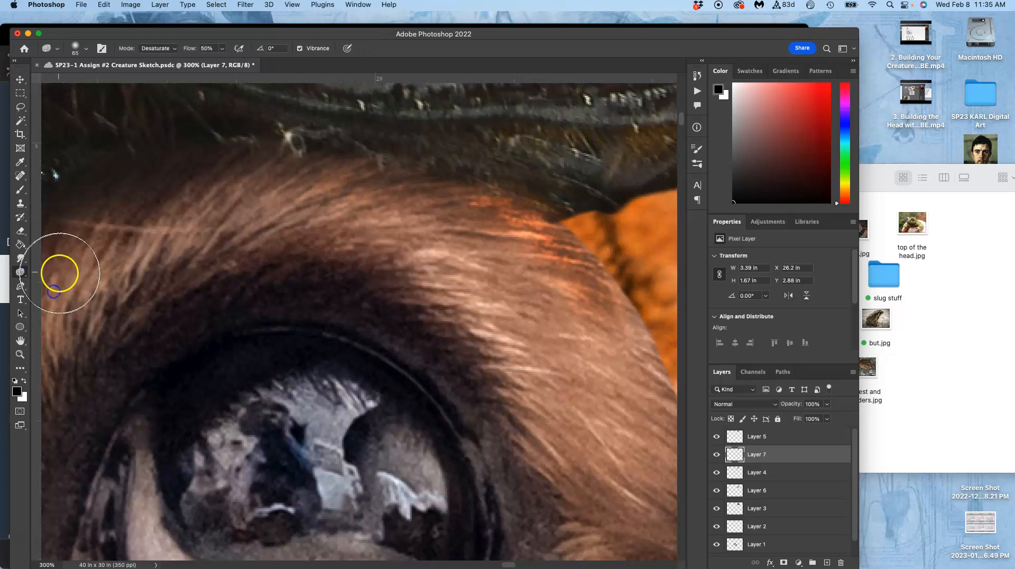
{"action": "left_click", "coordinate": [160, 46]}
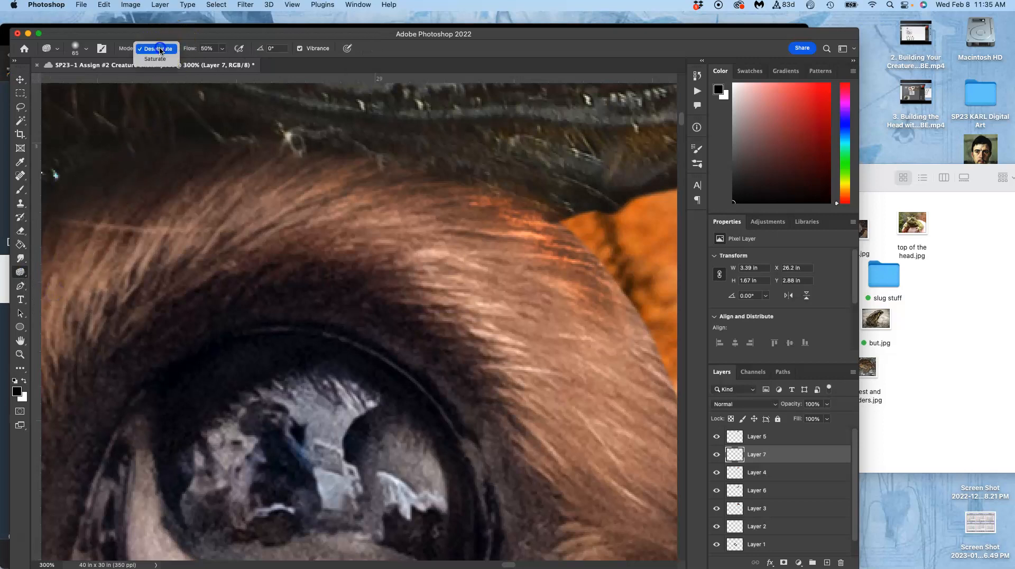
{"action": "left_click", "coordinate": [161, 49]}
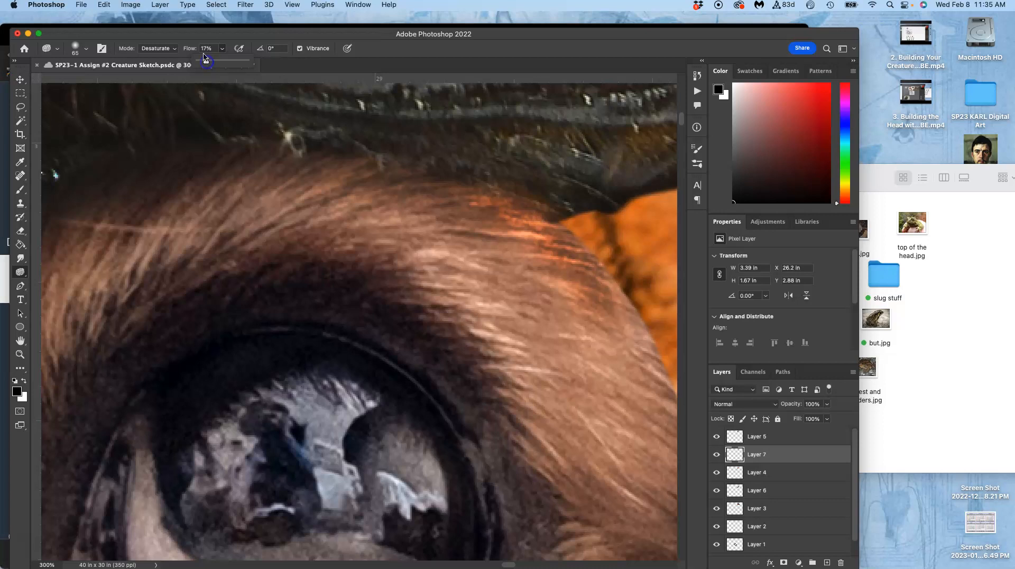
{"action": "left_click", "coordinate": [87, 49]}
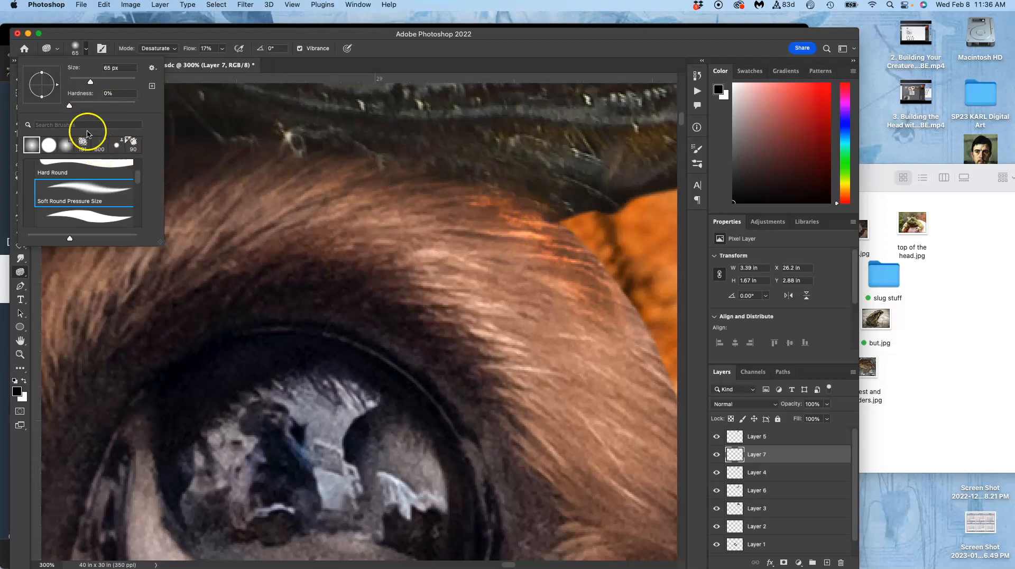
{"action": "left_click_drag", "start_coordinate": [86, 83], "coordinate": [86, 81]}
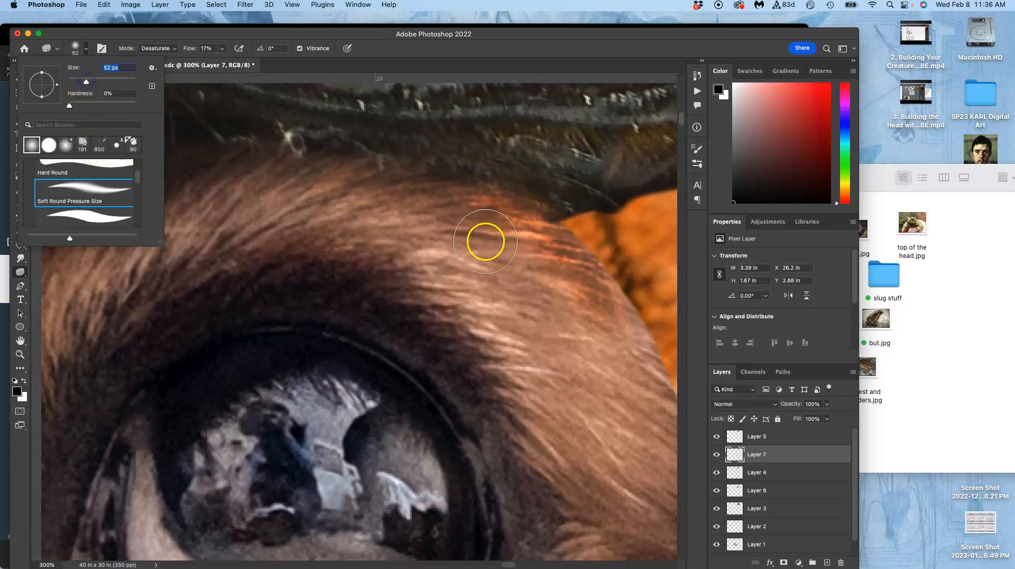
Desaturate the orange-tinted fur on Layer 7 along the outer brow of the large eye.
{"action": "left_click", "coordinate": [505, 219]}
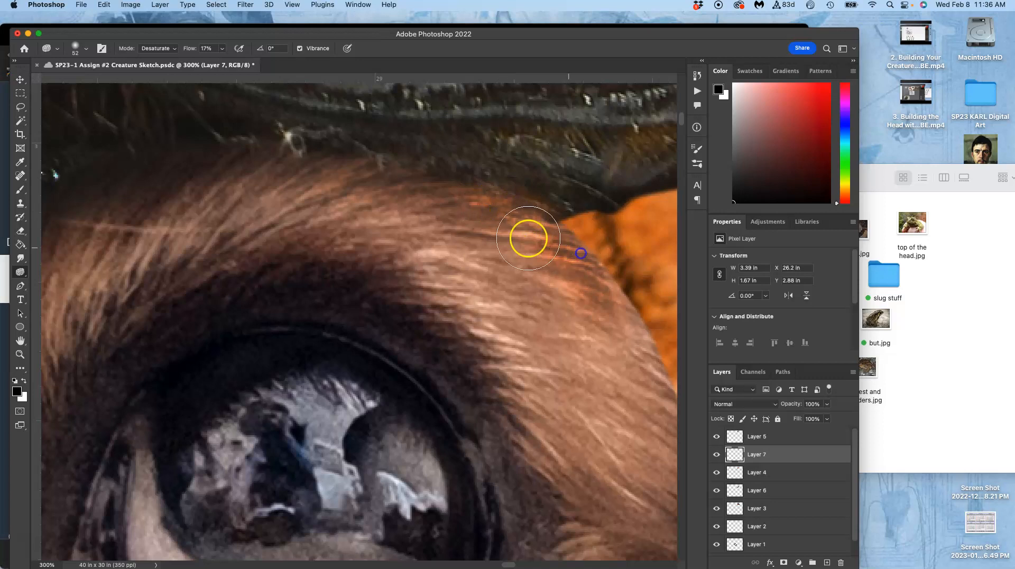
{"action": "left_click_drag", "start_coordinate": [586, 295], "coordinate": [518, 223]}
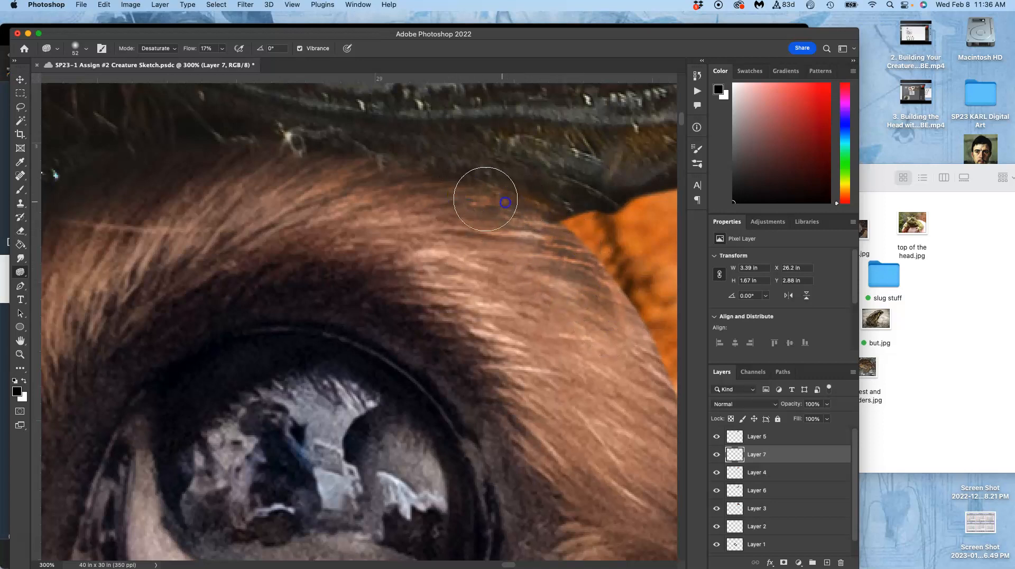
{"action": "mouse_move", "coordinate": [632, 298]}
{"action": "left_mouse_down"}
{"action": "mouse_move", "coordinate": [652, 351]}
{"action": "mouse_move", "coordinate": [636, 356]}
{"action": "left_mouse_up"}
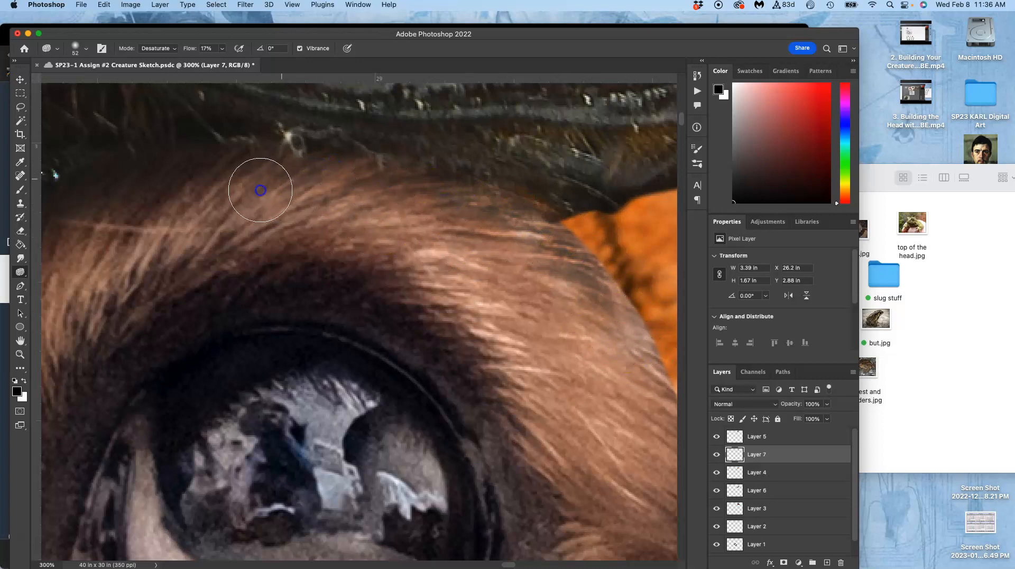
Desaturate the reddish fur on Layer 7 on the inner side of the large eye, next to the shell's rim.
{"action": "left_click_drag", "start_coordinate": [306, 201], "coordinate": [596, 189]}
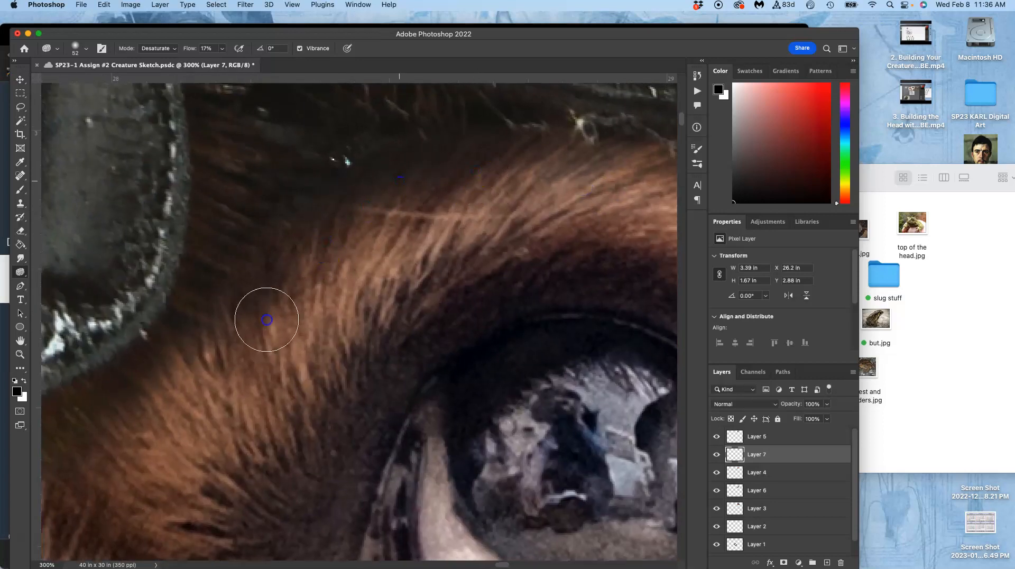
{"action": "left_click_drag", "start_coordinate": [218, 316], "coordinate": [539, 168]}
{"action": "mouse_move", "coordinate": [375, 287]}
{"action": "left_mouse_down"}
{"action": "mouse_move", "coordinate": [307, 299]}
{"action": "mouse_move", "coordinate": [341, 278]}
{"action": "mouse_move", "coordinate": [304, 290]}
{"action": "left_mouse_up"}
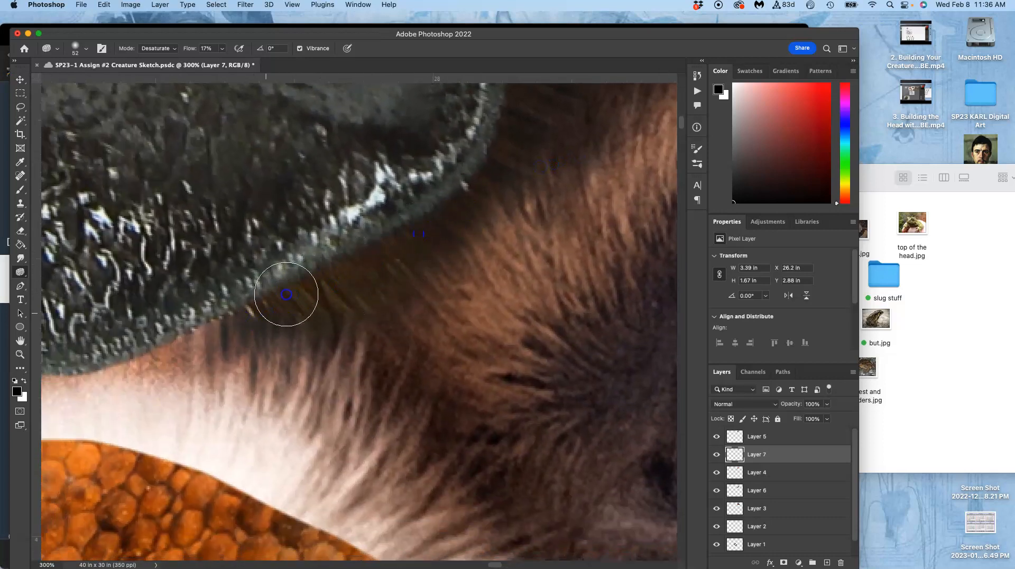
{"action": "left_click_drag", "start_coordinate": [245, 312], "coordinate": [413, 287]}
On the beetle shell layer, Layer 5, desaturate the brownish hair strip along the shell's rim beside the large eye.
{"action": "left_click", "coordinate": [751, 442]}
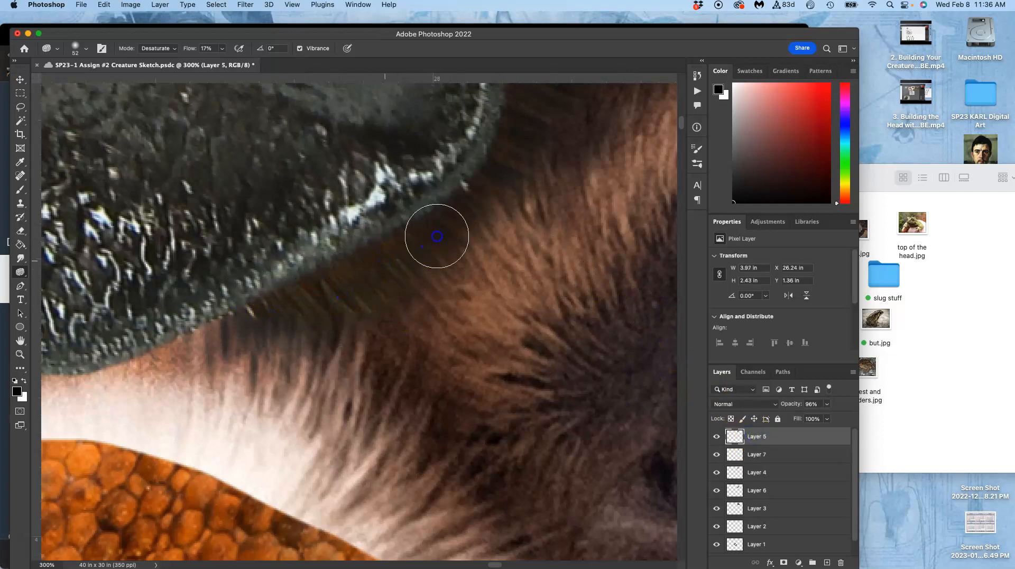
{"action": "mouse_move", "coordinate": [345, 271]}
{"action": "left_mouse_down"}
{"action": "mouse_move", "coordinate": [325, 280]}
{"action": "mouse_move", "coordinate": [355, 282]}
{"action": "left_mouse_up"}
{"action": "mouse_move", "coordinate": [486, 178]}
{"action": "left_mouse_down"}
{"action": "mouse_move", "coordinate": [399, 257]}
{"action": "mouse_move", "coordinate": [316, 276]}
{"action": "mouse_move", "coordinate": [290, 301]}
{"action": "left_mouse_up"}
{"action": "mouse_move", "coordinate": [455, 253]}
{"action": "left_mouse_down"}
{"action": "mouse_move", "coordinate": [359, 363]}
{"action": "mouse_move", "coordinate": [359, 340]}
{"action": "mouse_move", "coordinate": [255, 450]}
{"action": "left_mouse_up"}
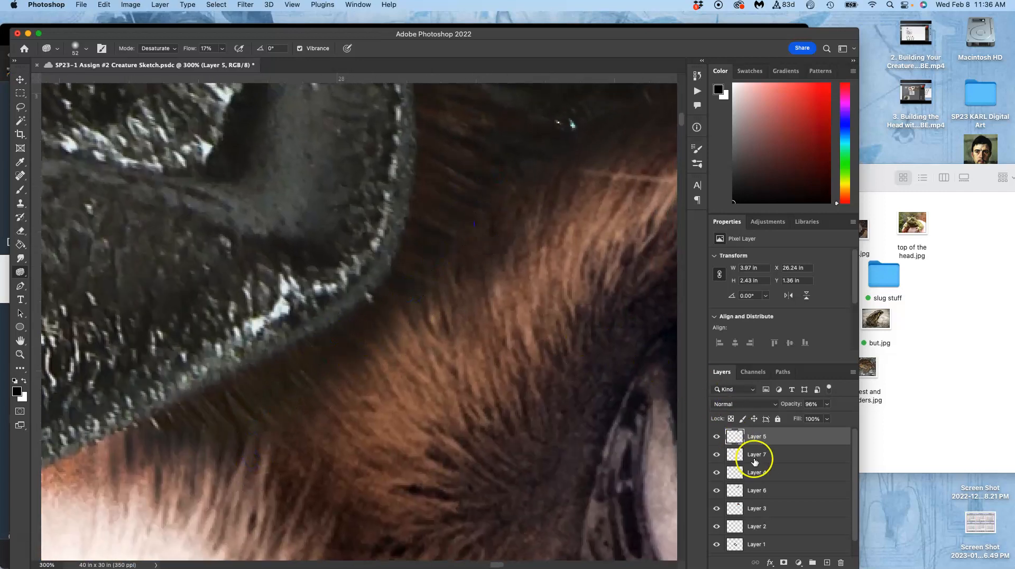
On Layer 7, desaturate the orange-tinted pale fur under the shell's edge between the two eyes.
{"action": "left_click", "coordinate": [757, 456]}
{"action": "left_click_drag", "start_coordinate": [384, 448], "coordinate": [641, 238]}
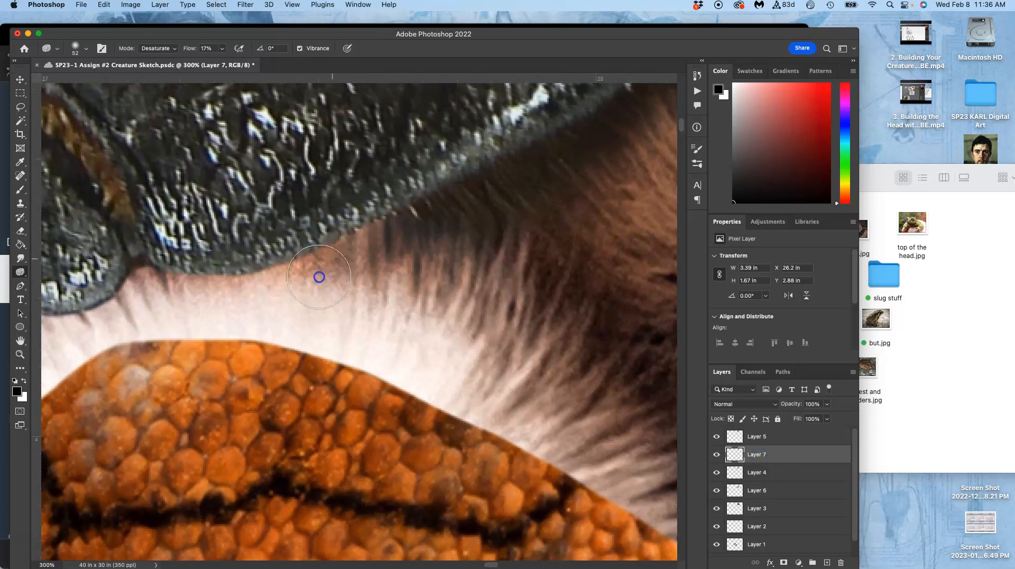
{"action": "mouse_move", "coordinate": [414, 238]}
{"action": "left_mouse_down"}
{"action": "mouse_move", "coordinate": [263, 279]}
{"action": "mouse_move", "coordinate": [233, 267]}
{"action": "left_mouse_up"}
{"action": "mouse_move", "coordinate": [416, 242]}
{"action": "left_mouse_down"}
{"action": "mouse_move", "coordinate": [429, 205]}
{"action": "mouse_move", "coordinate": [253, 278]}
{"action": "mouse_move", "coordinate": [304, 254]}
{"action": "mouse_move", "coordinate": [215, 283]}
{"action": "mouse_move", "coordinate": [163, 283]}
{"action": "mouse_move", "coordinate": [443, 260]}
{"action": "mouse_move", "coordinate": [391, 262]}
{"action": "left_mouse_up"}
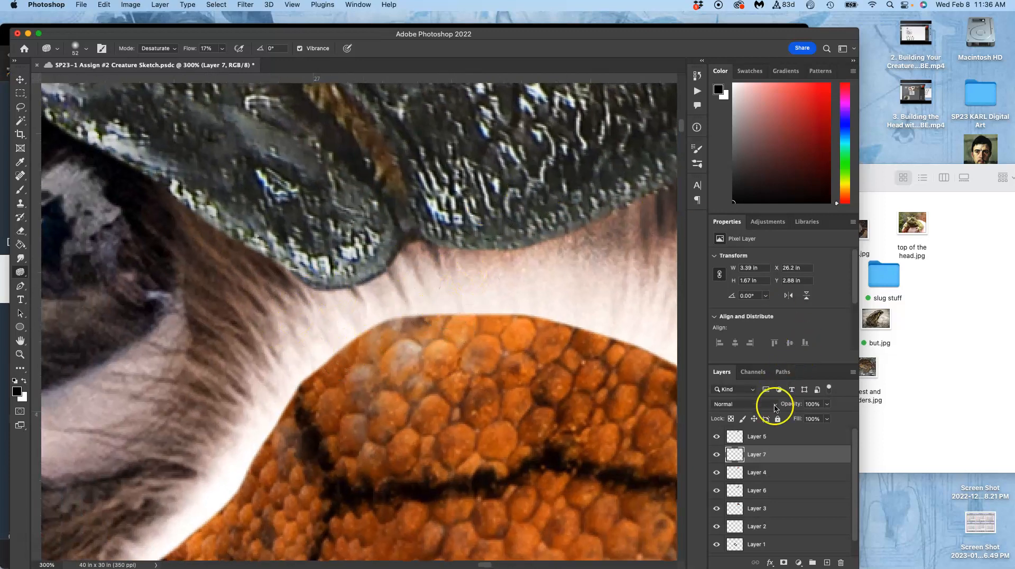
On Layer 5, lasso and remove the thin lower edge of the beetle shell's lobe between the two eyes.
{"action": "left_click", "coordinate": [763, 439]}
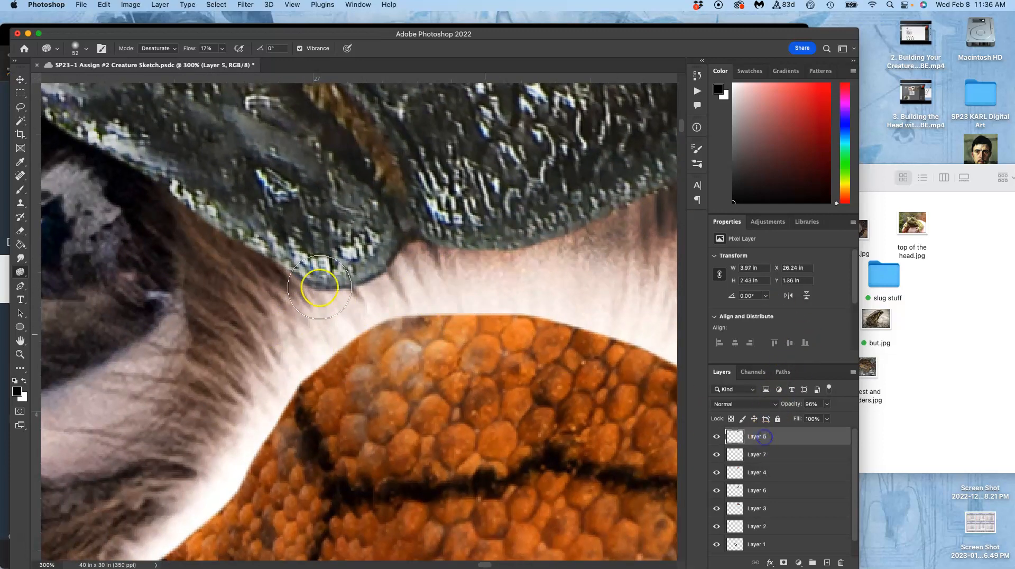
{"action": "left_click", "coordinate": [20, 107]}
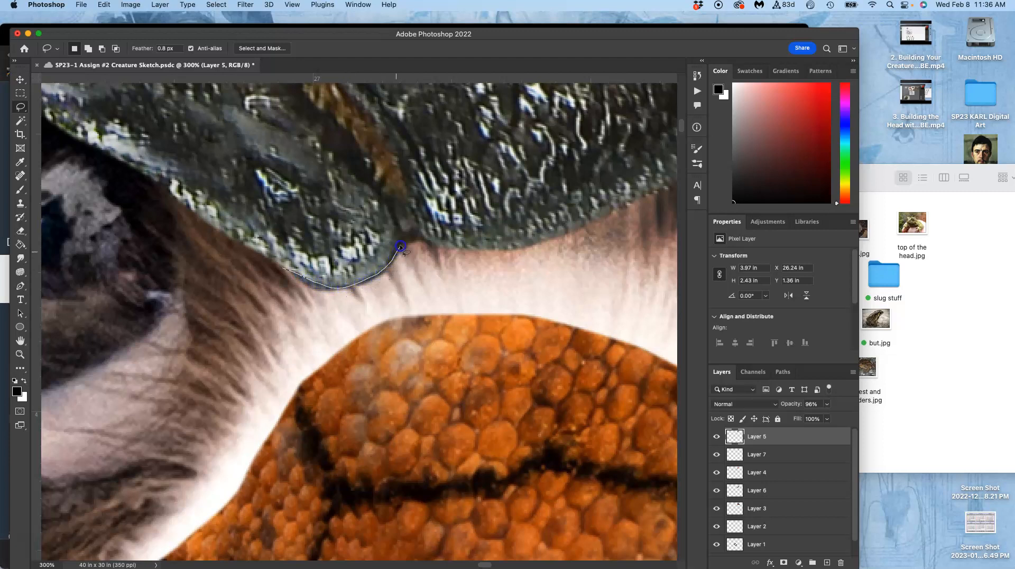
{"action": "left_click_drag", "start_coordinate": [257, 272], "coordinate": [263, 265]}
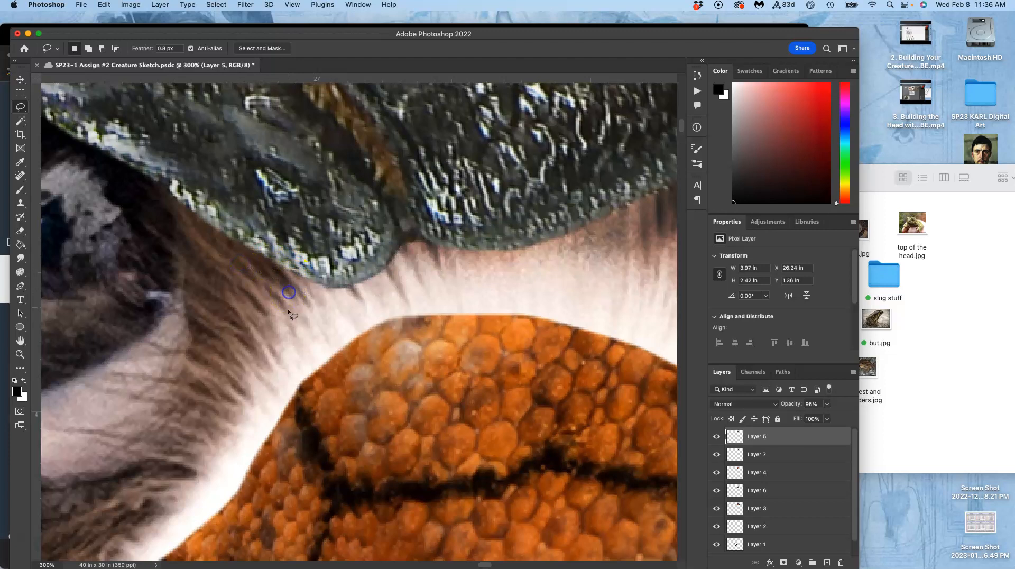
{"action": "left_click_drag", "start_coordinate": [331, 320], "coordinate": [301, 389]}
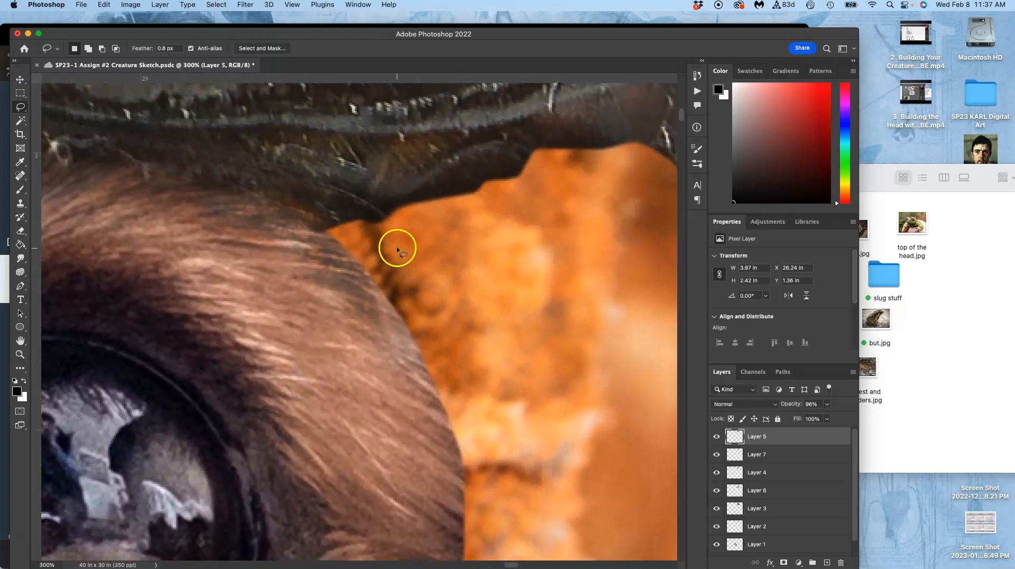
Hide and reshow Layer 4 and Layer 7 to identify the furry eyes layer, and make Layer 7 active.
{"action": "key", "text": "super+minus"}
{"action": "key", "text": "super+minus"}
{"action": "key", "text": "super+minus"}
{"action": "key", "text": "super+minus"}
{"action": "key", "text": "super+minus"}
{"action": "left_click_drag", "start_coordinate": [339, 342], "coordinate": [406, 270]}
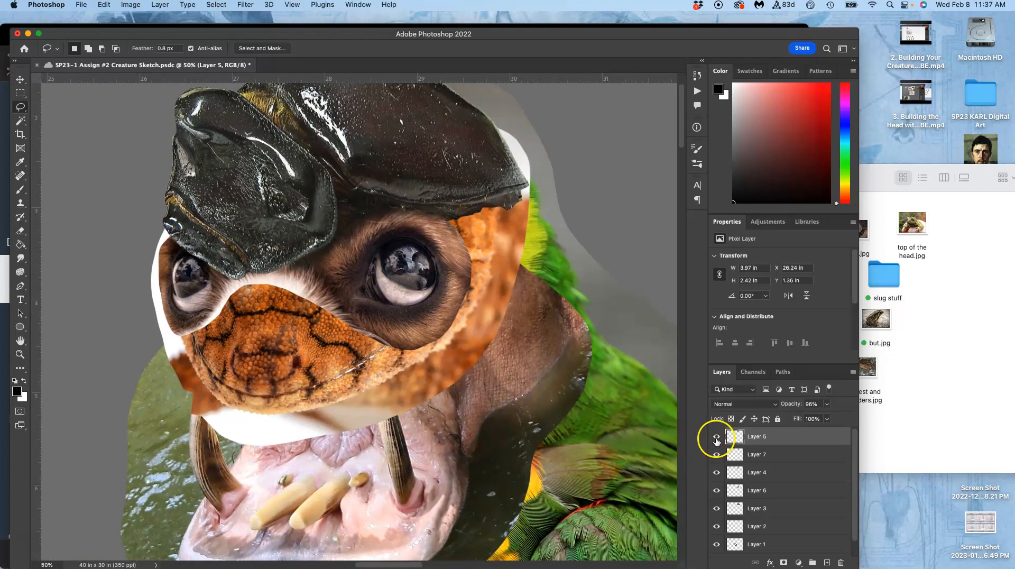
{"action": "left_click", "coordinate": [717, 472]}
{"action": "left_click", "coordinate": [716, 472]}
{"action": "left_click", "coordinate": [717, 455]}
{"action": "left_click", "coordinate": [717, 455]}
{"action": "left_click", "coordinate": [751, 455]}
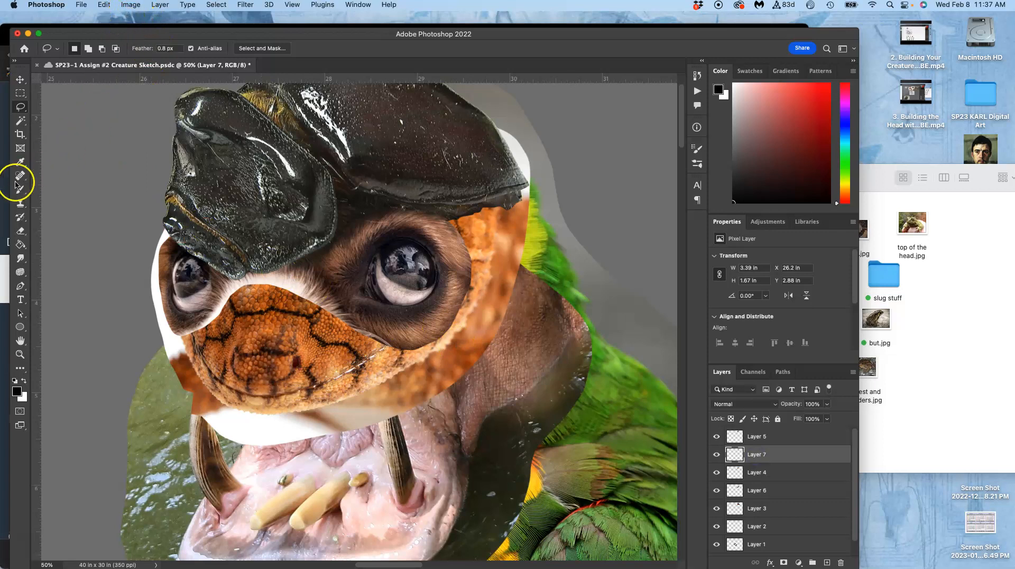
{"action": "left_click", "coordinate": [20, 203]}
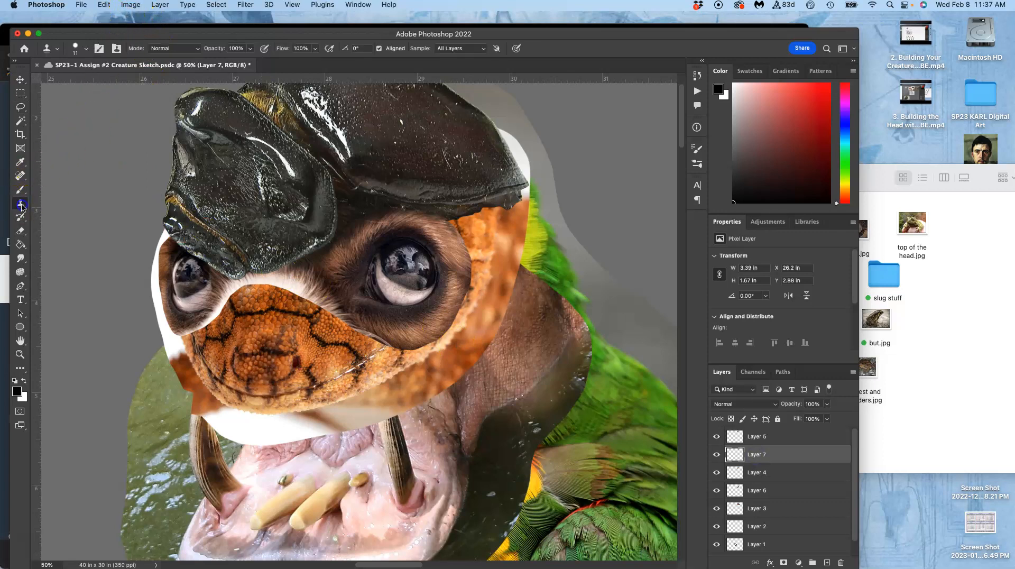
{"action": "left_click", "coordinate": [87, 50]}
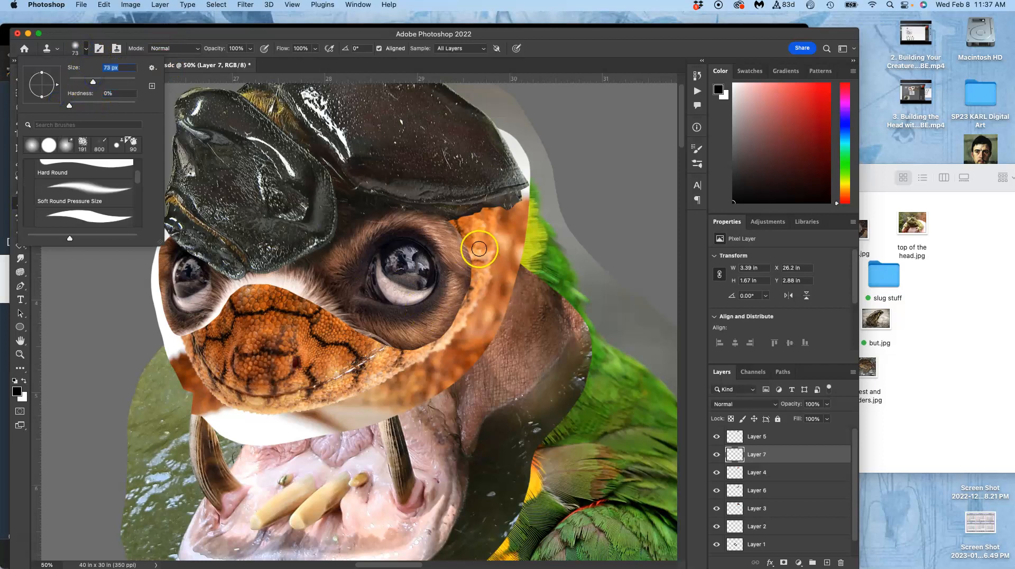
{"action": "key", "text": "super+plus"}
{"action": "key", "text": "super+plus"}
{"action": "key", "text": "super+plus"}
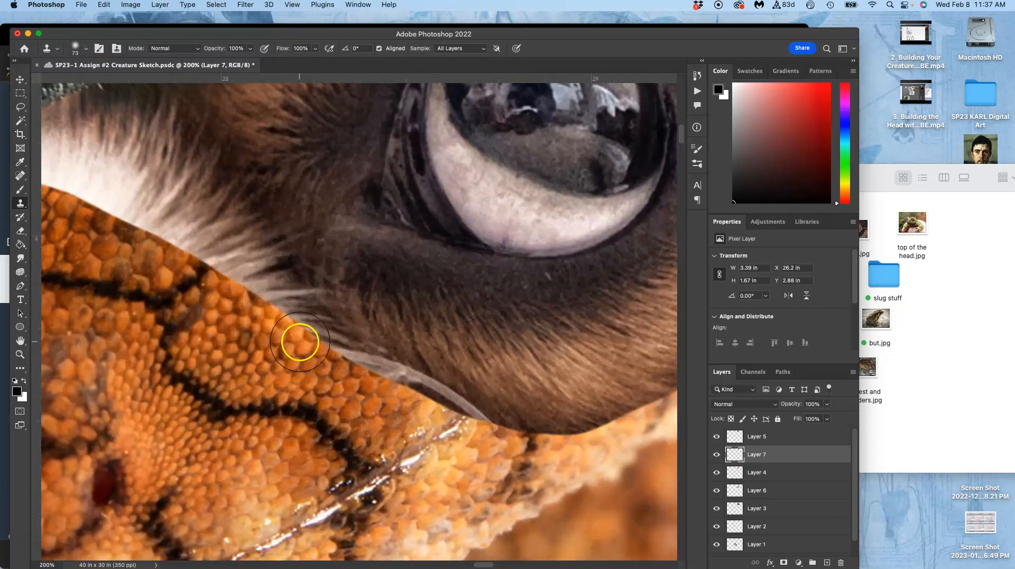
{"action": "left_click", "coordinate": [280, 319]}
{"action": "left_click", "coordinate": [479, 225]}
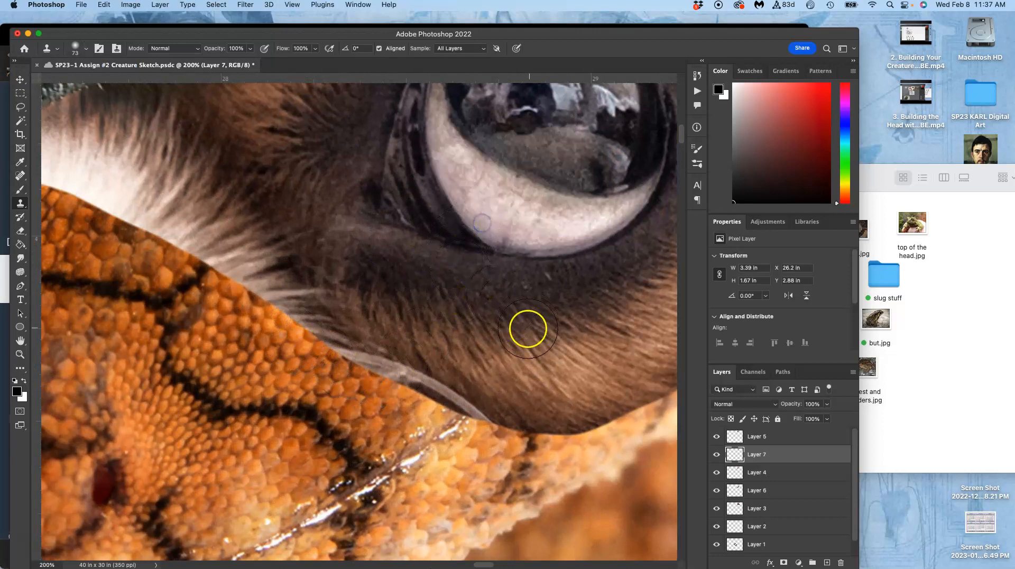
{"action": "left_click", "coordinate": [258, 284]}
{"action": "left_click", "coordinate": [525, 232]}
{"action": "left_click", "coordinate": [197, 253]}
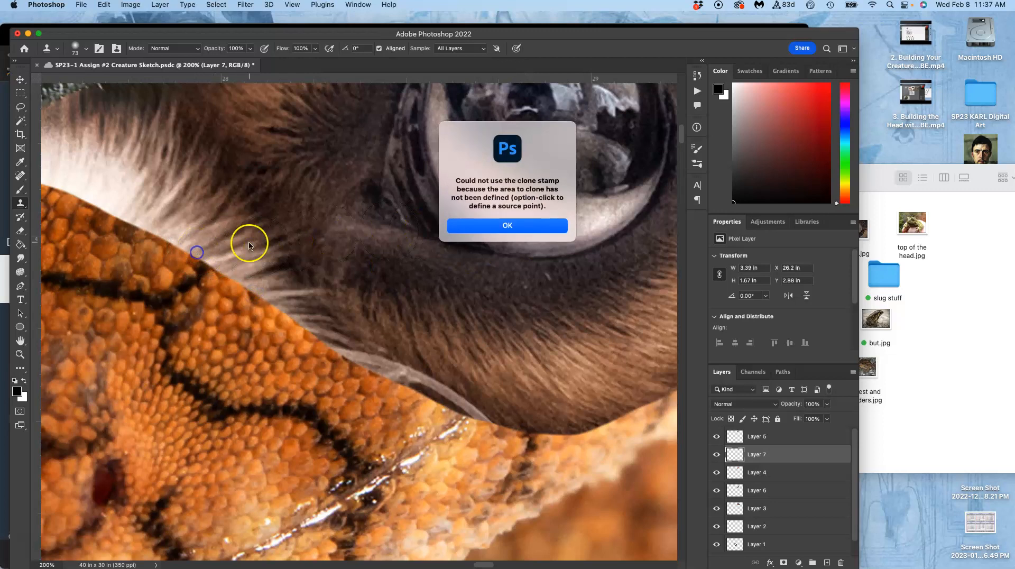
{"action": "left_click", "coordinate": [504, 227]}
{"action": "left_click", "coordinate": [42, 216]}
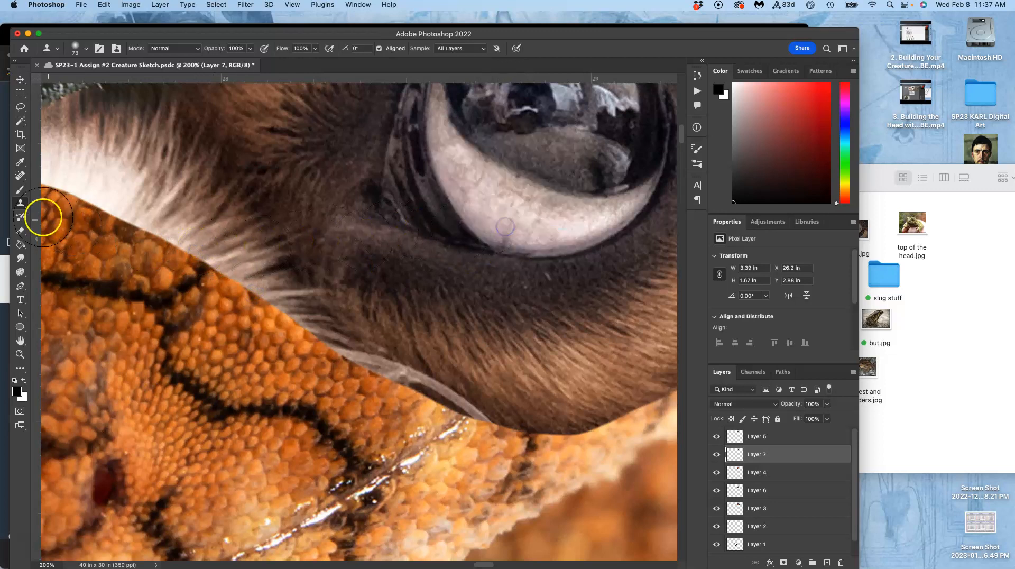
With a soft 87 px Eraser on Layer 7, fade the hard fur edge below the large eye and across the bridge above the scales.
{"action": "left_click", "coordinate": [23, 229]}
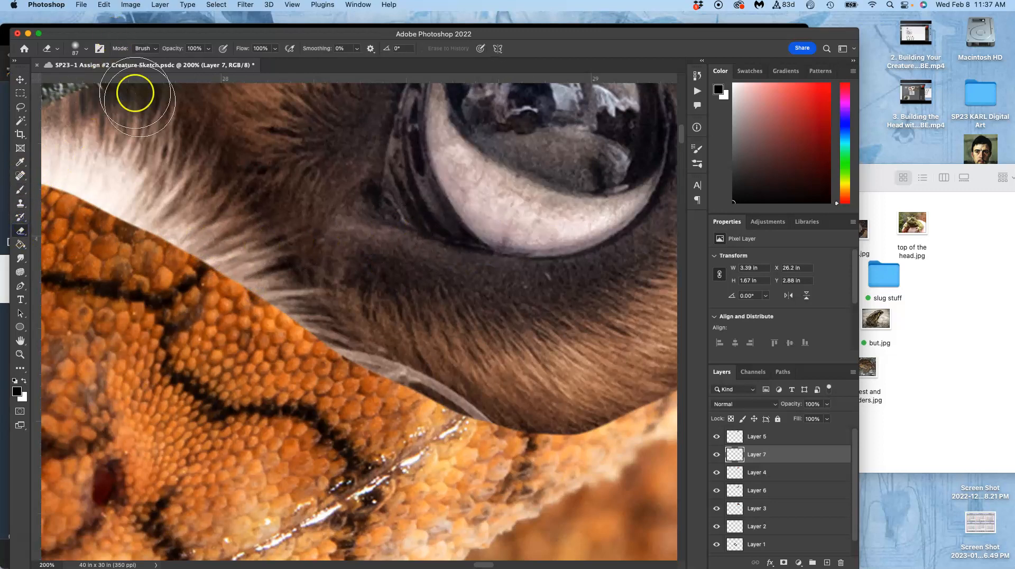
{"action": "mouse_move", "coordinate": [214, 287]}
{"action": "left_mouse_down"}
{"action": "mouse_move", "coordinate": [249, 305]}
{"action": "mouse_move", "coordinate": [289, 353]}
{"action": "mouse_move", "coordinate": [296, 342]}
{"action": "mouse_move", "coordinate": [301, 373]}
{"action": "mouse_move", "coordinate": [347, 372]}
{"action": "mouse_move", "coordinate": [350, 382]}
{"action": "mouse_move", "coordinate": [333, 384]}
{"action": "mouse_move", "coordinate": [355, 368]}
{"action": "mouse_move", "coordinate": [417, 413]}
{"action": "mouse_move", "coordinate": [462, 417]}
{"action": "mouse_move", "coordinate": [504, 442]}
{"action": "mouse_move", "coordinate": [616, 436]}
{"action": "mouse_move", "coordinate": [664, 417]}
{"action": "mouse_move", "coordinate": [514, 412]}
{"action": "mouse_move", "coordinate": [233, 313]}
{"action": "mouse_move", "coordinate": [277, 322]}
{"action": "left_mouse_up"}
{"action": "scroll", "coordinate": [301, 303], "scroll_direction": "left", "scroll_amount": 10}
{"action": "scroll", "coordinate": [301, 304], "scroll_direction": "up", "scroll_amount": 2}
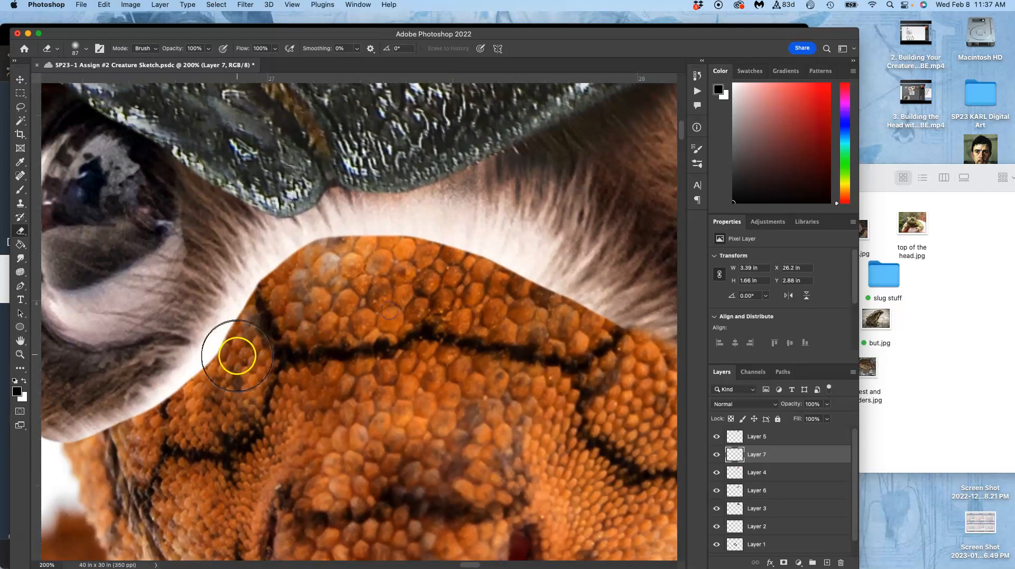
{"action": "mouse_move", "coordinate": [237, 356]}
{"action": "left_mouse_down"}
{"action": "mouse_move", "coordinate": [296, 273]}
{"action": "mouse_move", "coordinate": [351, 265]}
{"action": "mouse_move", "coordinate": [353, 285]}
{"action": "mouse_move", "coordinate": [388, 291]}
{"action": "mouse_move", "coordinate": [396, 283]}
{"action": "mouse_move", "coordinate": [402, 298]}
{"action": "mouse_move", "coordinate": [392, 280]}
{"action": "mouse_move", "coordinate": [447, 290]}
{"action": "mouse_move", "coordinate": [456, 270]}
{"action": "mouse_move", "coordinate": [424, 272]}
{"action": "mouse_move", "coordinate": [526, 286]}
{"action": "mouse_move", "coordinate": [547, 325]}
{"action": "mouse_move", "coordinate": [586, 329]}
{"action": "mouse_move", "coordinate": [574, 337]}
{"action": "mouse_move", "coordinate": [604, 344]}
{"action": "left_mouse_up"}
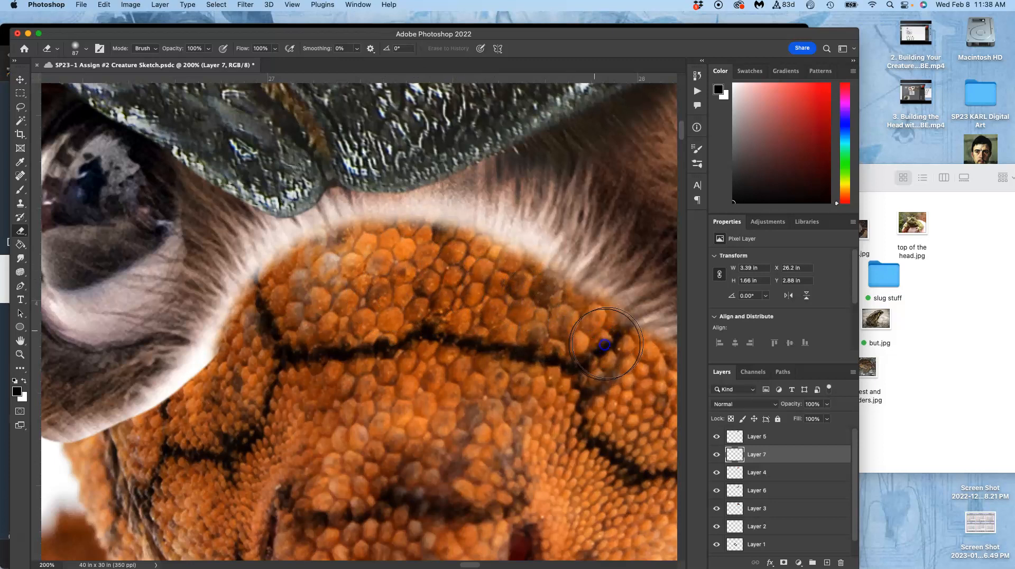
Erase the hard fur edge on Layer 7 around the large eye's outer side, from its lower corner up to the shell.
{"action": "mouse_move", "coordinate": [572, 398]}
{"action": "left_mouse_down"}
{"action": "mouse_move", "coordinate": [521, 374]}
{"action": "mouse_move", "coordinate": [449, 372]}
{"action": "mouse_move", "coordinate": [410, 391]}
{"action": "mouse_move", "coordinate": [302, 408]}
{"action": "mouse_move", "coordinate": [209, 381]}
{"action": "left_mouse_up"}
{"action": "left_click_drag", "start_coordinate": [370, 400], "coordinate": [259, 382]}
{"action": "mouse_move", "coordinate": [539, 420]}
{"action": "left_mouse_down"}
{"action": "mouse_move", "coordinate": [651, 333]}
{"action": "mouse_move", "coordinate": [642, 315]}
{"action": "mouse_move", "coordinate": [671, 290]}
{"action": "left_mouse_up"}
{"action": "mouse_move", "coordinate": [573, 325]}
{"action": "left_mouse_down"}
{"action": "mouse_move", "coordinate": [443, 365]}
{"action": "mouse_move", "coordinate": [434, 378]}
{"action": "left_mouse_up"}
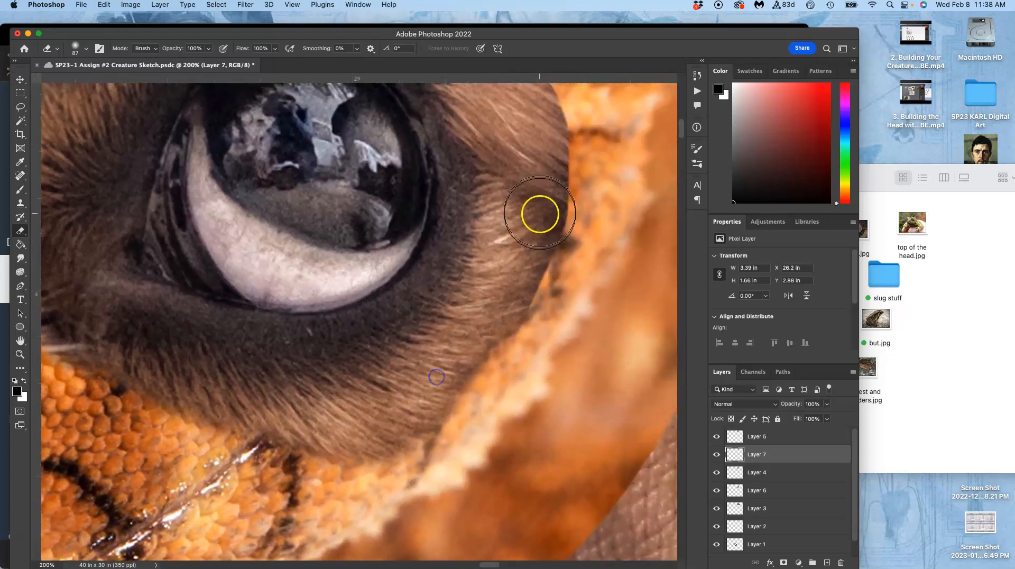
{"action": "mouse_move", "coordinate": [568, 232]}
{"action": "left_mouse_down"}
{"action": "mouse_move", "coordinate": [545, 335]}
{"action": "mouse_move", "coordinate": [521, 353]}
{"action": "left_mouse_up"}
{"action": "left_click_drag", "start_coordinate": [489, 405], "coordinate": [475, 421]}
{"action": "left_click_drag", "start_coordinate": [575, 320], "coordinate": [481, 421]}
{"action": "left_click_drag", "start_coordinate": [522, 191], "coordinate": [516, 300]}
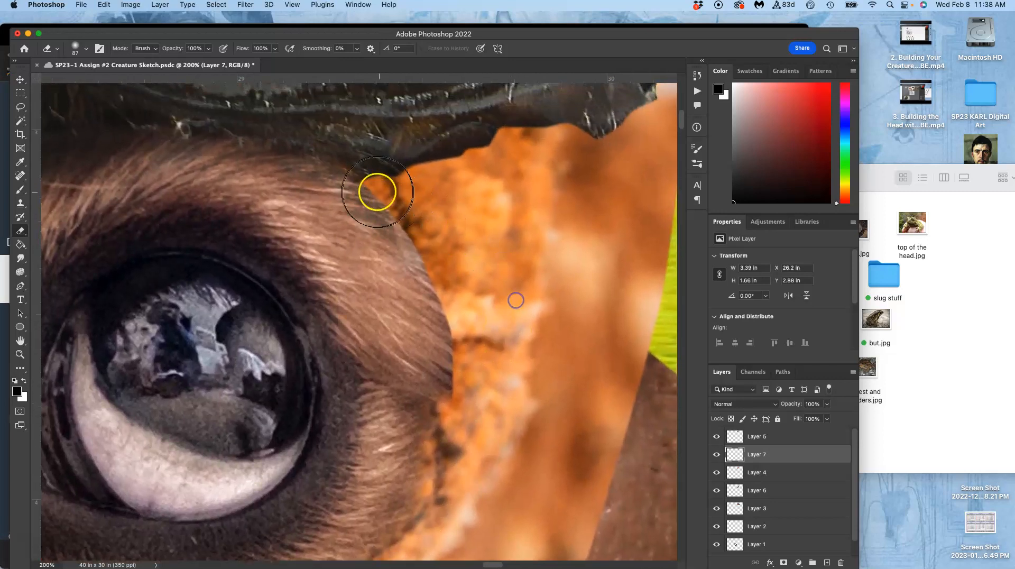
{"action": "mouse_move", "coordinate": [400, 211]}
{"action": "left_mouse_down"}
{"action": "mouse_move", "coordinate": [452, 267]}
{"action": "mouse_move", "coordinate": [472, 322]}
{"action": "mouse_move", "coordinate": [471, 404]}
{"action": "mouse_move", "coordinate": [482, 335]}
{"action": "mouse_move", "coordinate": [464, 396]}
{"action": "mouse_move", "coordinate": [530, 330]}
{"action": "left_mouse_up"}
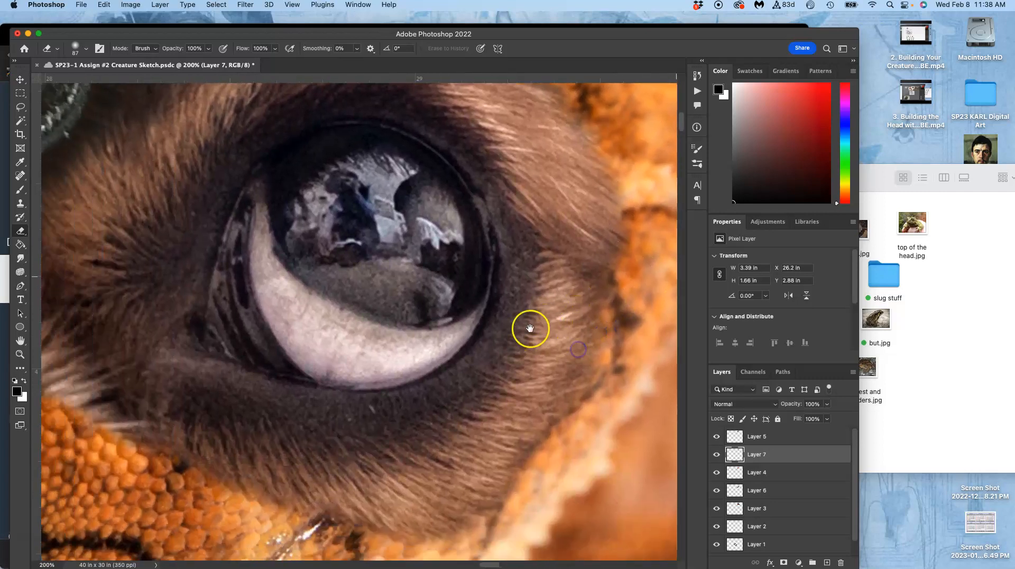
Erase the hard lower fur edge of the small eye on Layer 7 where it overlaps the orange scales.
{"action": "left_click_drag", "start_coordinate": [363, 425], "coordinate": [486, 392]}
{"action": "left_click_drag", "start_coordinate": [442, 347], "coordinate": [565, 392]}
{"action": "left_click_drag", "start_coordinate": [514, 322], "coordinate": [561, 320]}
{"action": "left_click_drag", "start_coordinate": [394, 242], "coordinate": [623, 246]}
{"action": "left_click_drag", "start_coordinate": [448, 277], "coordinate": [444, 213]}
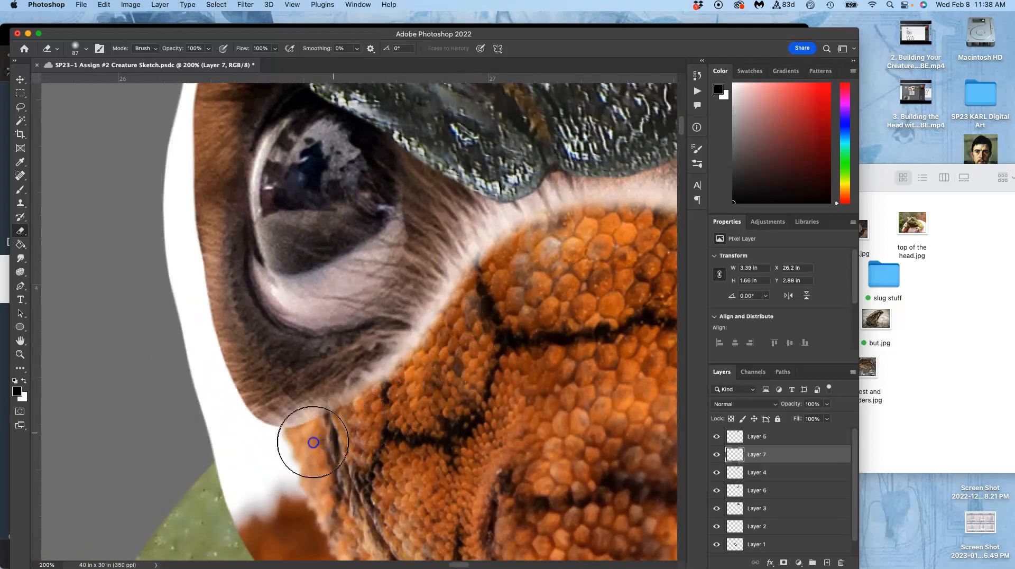
{"action": "mouse_move", "coordinate": [303, 445]}
{"action": "left_mouse_down"}
{"action": "mouse_move", "coordinate": [317, 430]}
{"action": "mouse_move", "coordinate": [375, 434]}
{"action": "left_mouse_up"}
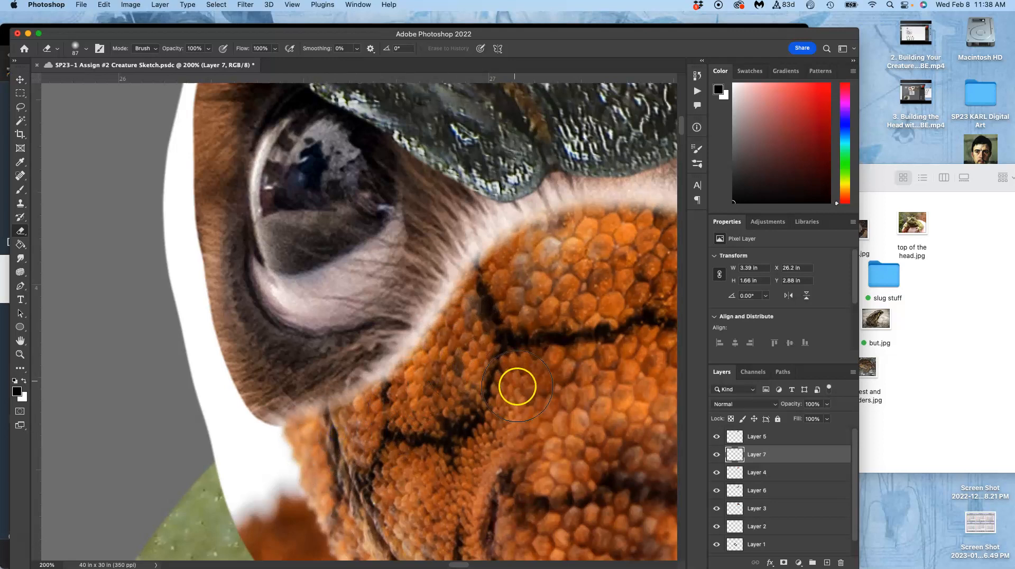
{"action": "left_click_drag", "start_coordinate": [517, 386], "coordinate": [423, 424]}
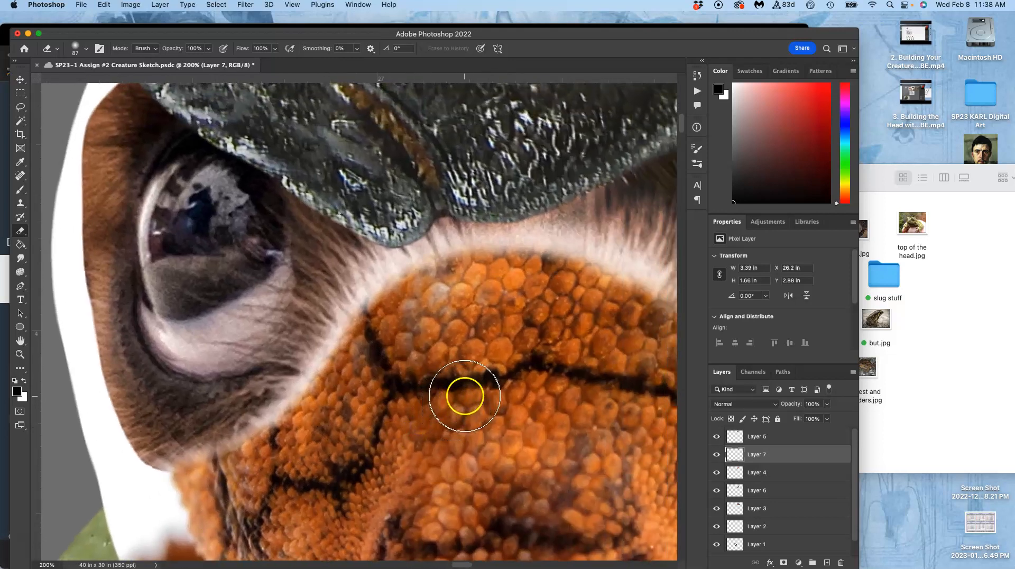
Examine how the fur around both eyes blends into the shell and the orange scales.
{"action": "key", "text": "super+minus"}
{"action": "key", "text": "super+minus"}
{"action": "key", "text": "super+minus"}
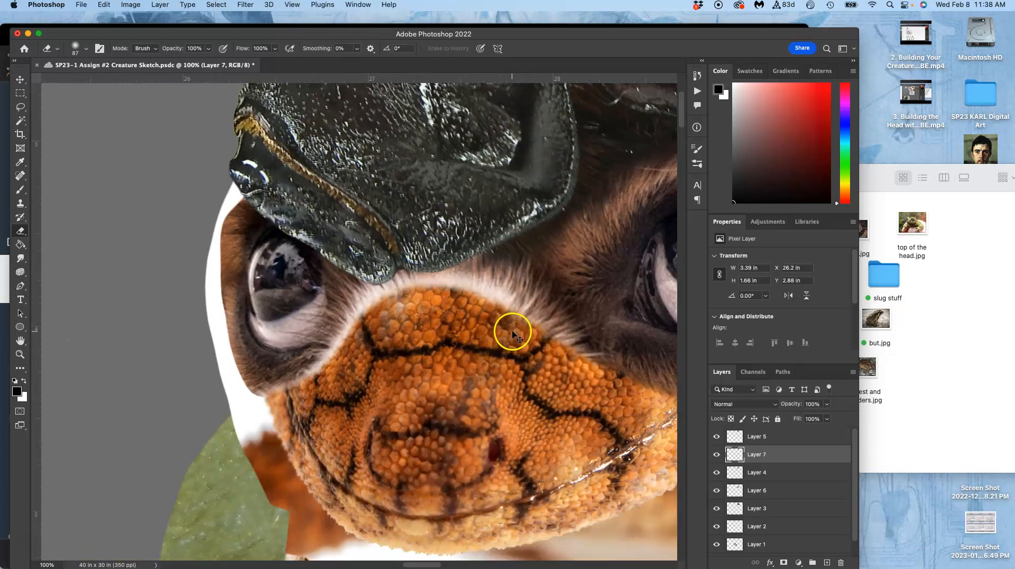
{"action": "left_click_drag", "start_coordinate": [519, 317], "coordinate": [481, 367]}
{"action": "left_click_drag", "start_coordinate": [513, 305], "coordinate": [480, 348]}
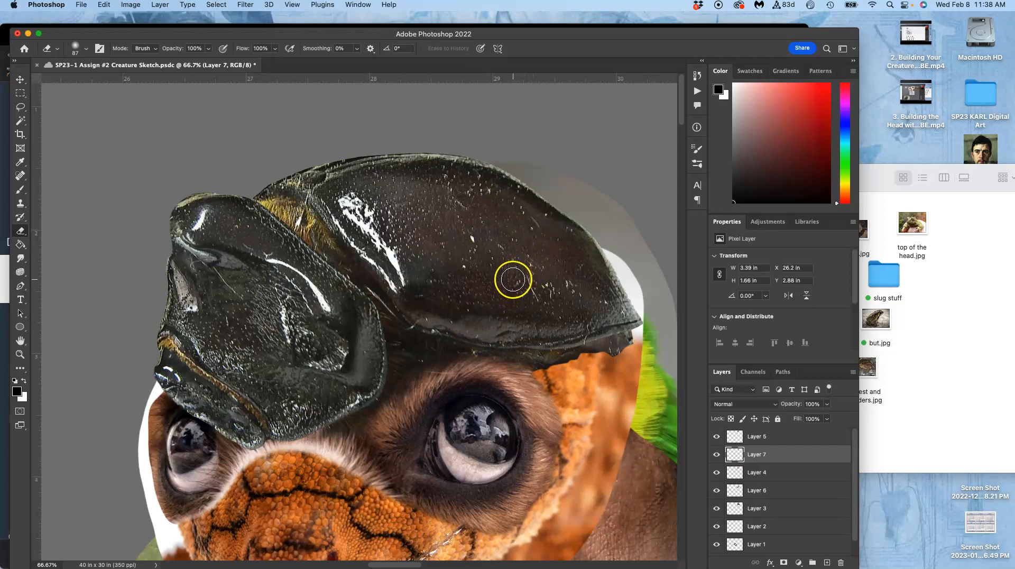
{"action": "scroll", "coordinate": [493, 295], "scroll_direction": "down", "scroll_amount": 5}
{"action": "scroll", "coordinate": [493, 295], "scroll_direction": "left", "scroll_amount": 2}
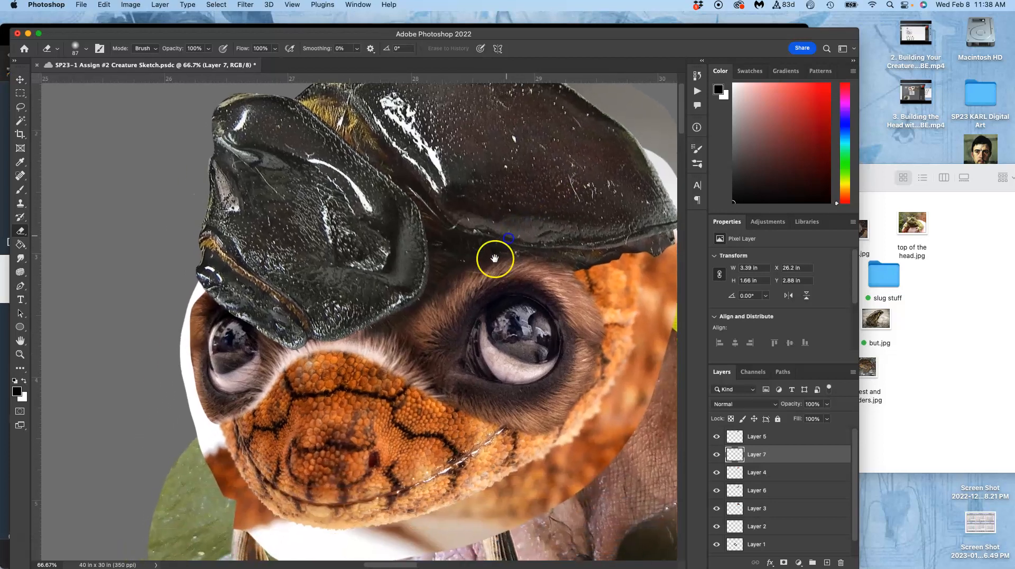
{"action": "scroll", "coordinate": [353, 351], "scroll_direction": "right", "scroll_amount": 3}
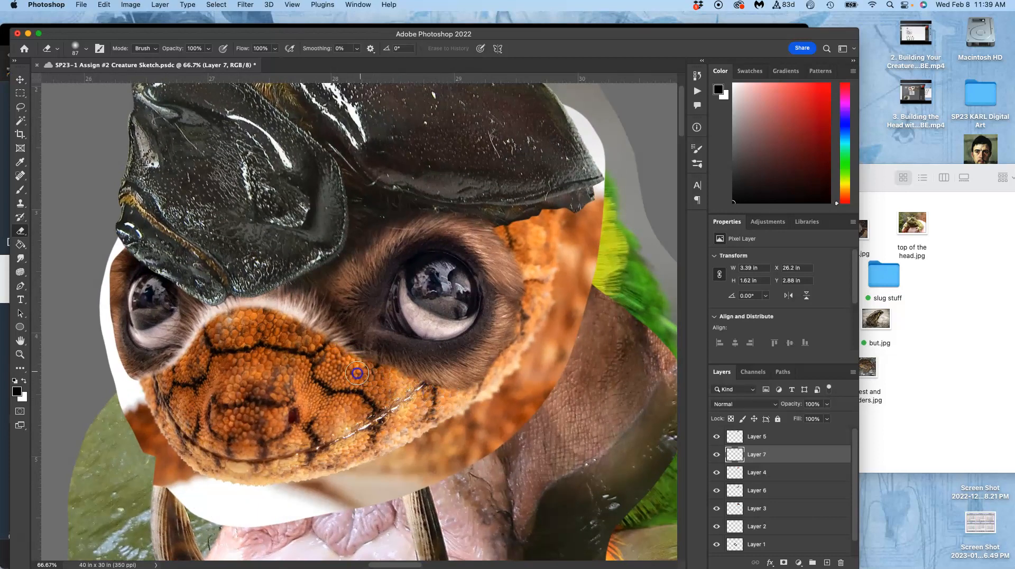
Erase more of the fur's edge on Layer 7 beneath and along the outer side of the large eye to refine its blend.
{"action": "key", "text": "super+plus"}
{"action": "key", "text": "super+plus"}
{"action": "left_click_drag", "start_coordinate": [411, 381], "coordinate": [273, 262]}
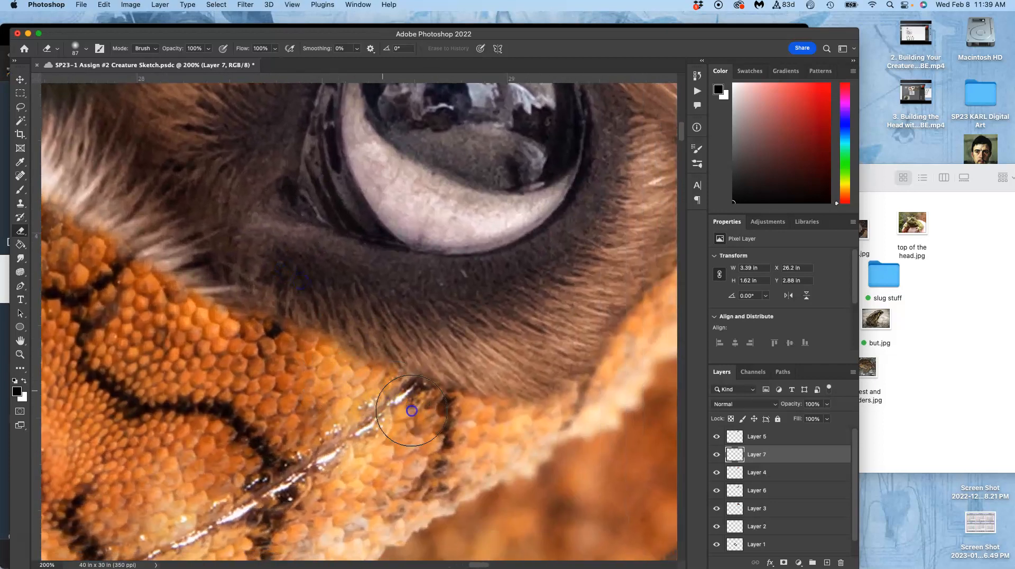
{"action": "left_click_drag", "start_coordinate": [553, 438], "coordinate": [432, 475]}
{"action": "left_click_drag", "start_coordinate": [586, 391], "coordinate": [474, 484]}
{"action": "left_click_drag", "start_coordinate": [514, 320], "coordinate": [500, 426]}
{"action": "mouse_move", "coordinate": [516, 299]}
{"action": "left_mouse_down"}
{"action": "mouse_move", "coordinate": [523, 326]}
{"action": "mouse_move", "coordinate": [511, 317]}
{"action": "left_mouse_up"}
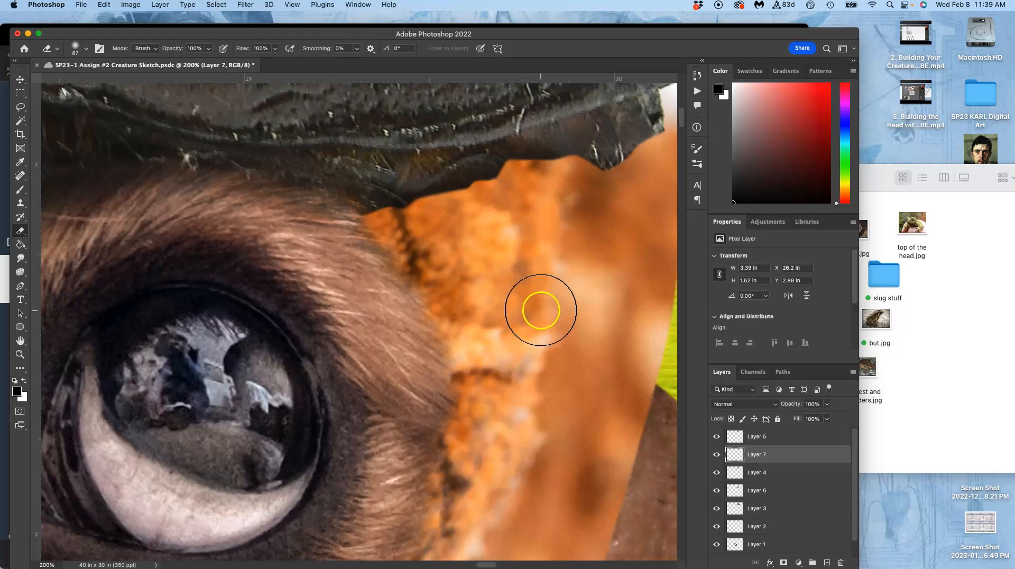
{"action": "left_click_drag", "start_coordinate": [516, 341], "coordinate": [626, 240]}
{"action": "left_click_drag", "start_coordinate": [529, 294], "coordinate": [553, 273]}
{"action": "key", "text": "super+minus"}
{"action": "key", "text": "super+minus"}
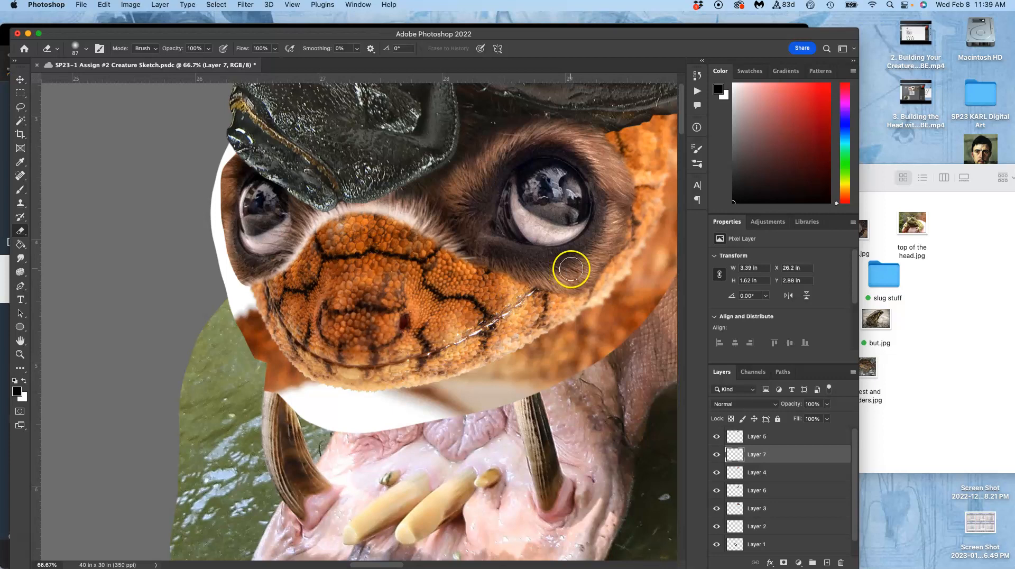
{"action": "left_click_drag", "start_coordinate": [577, 272], "coordinate": [561, 315]}
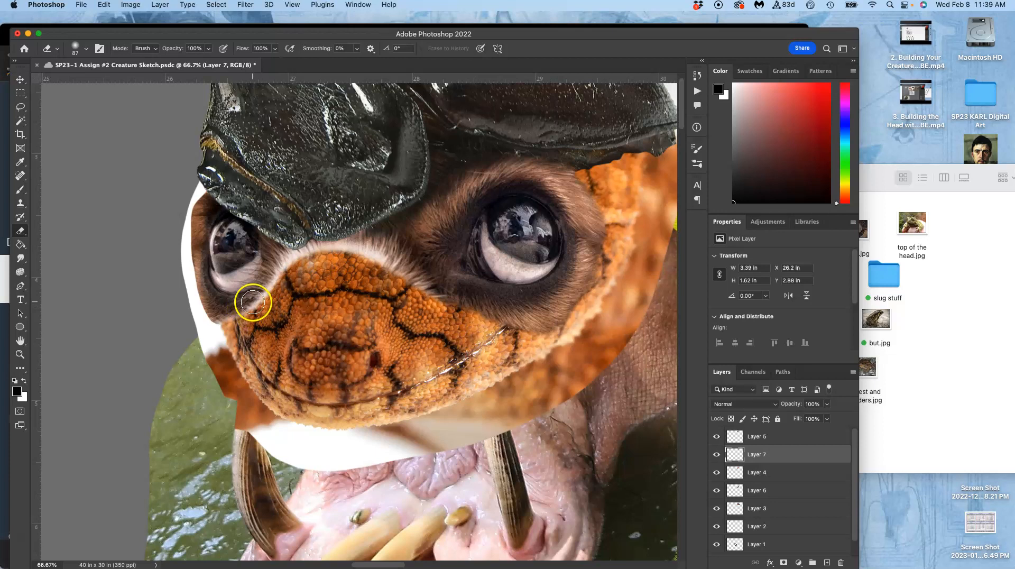
Erase the pale fringe on Layer 7 along the small eye's inner lower edge, next to the orange scales.
{"action": "key", "text": "super+equal"}
{"action": "key", "text": "super+equal"}
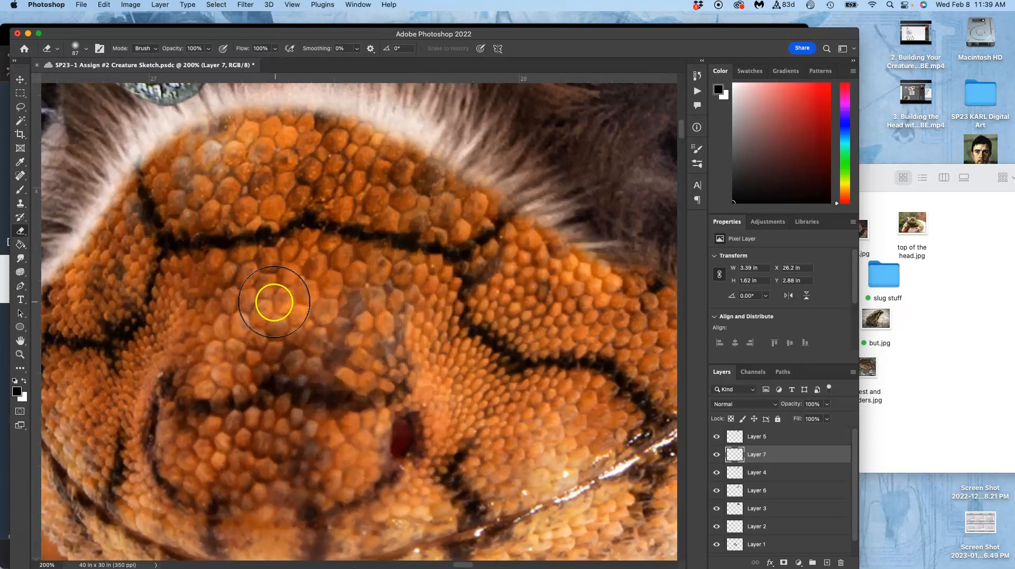
{"action": "left_click_drag", "start_coordinate": [272, 298], "coordinate": [434, 342]}
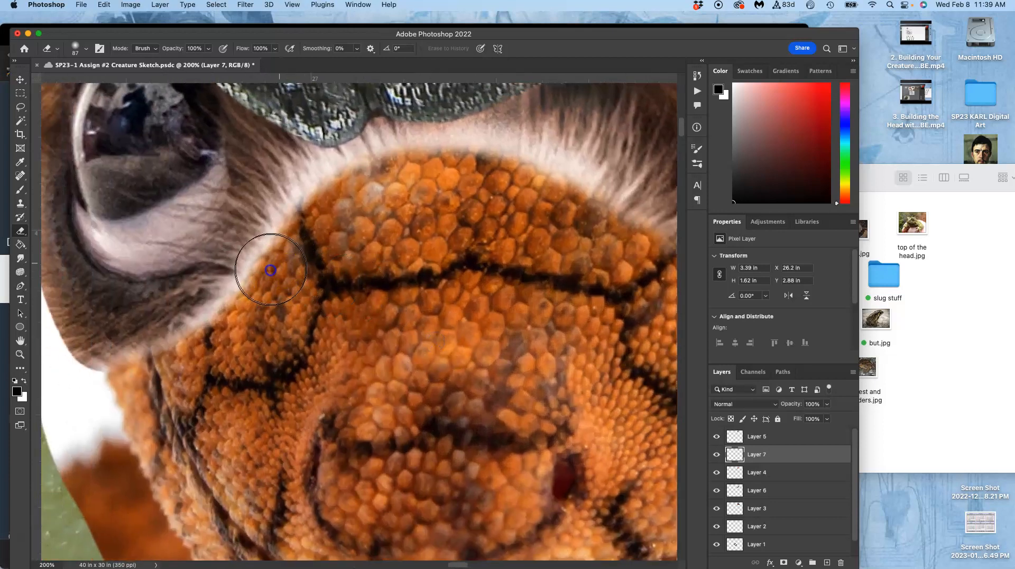
{"action": "mouse_move", "coordinate": [254, 289]}
{"action": "left_mouse_down"}
{"action": "mouse_move", "coordinate": [113, 374]}
{"action": "mouse_move", "coordinate": [143, 389]}
{"action": "mouse_move", "coordinate": [211, 360]}
{"action": "mouse_move", "coordinate": [258, 292]}
{"action": "mouse_move", "coordinate": [237, 305]}
{"action": "left_mouse_up"}
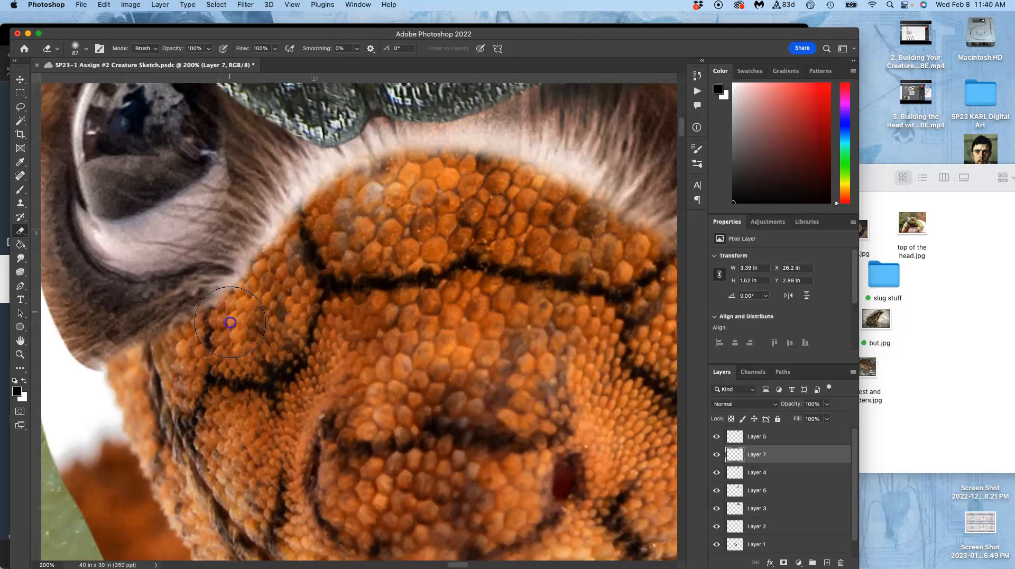
{"action": "key", "text": "super+minus"}
{"action": "key", "text": "super+minus"}
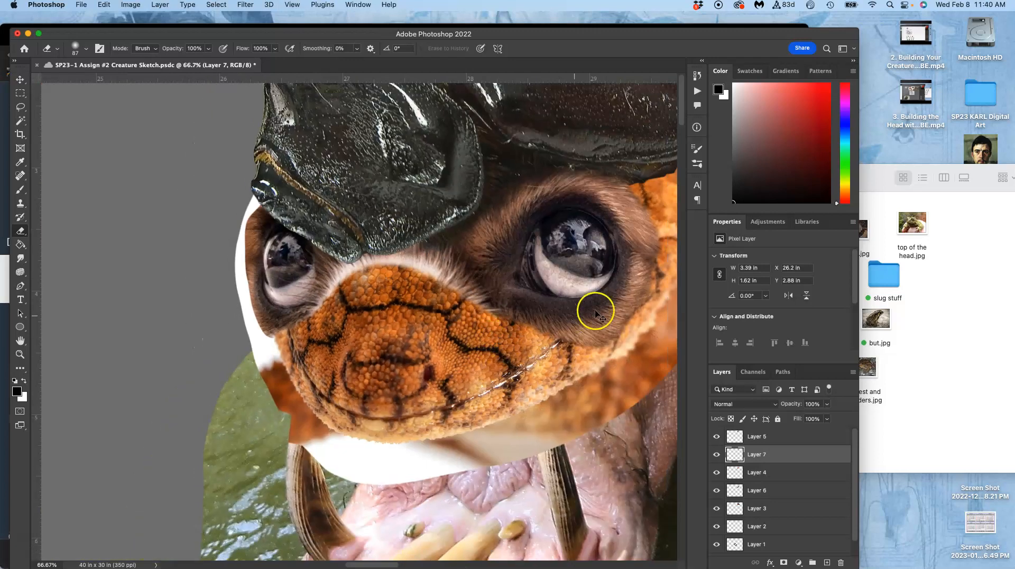
{"action": "key", "text": "super+minus"}
{"action": "mouse_move", "coordinate": [610, 297]}
{"action": "left_mouse_down"}
{"action": "mouse_move", "coordinate": [528, 356]}
{"action": "mouse_move", "coordinate": [548, 335]}
{"action": "left_mouse_up"}
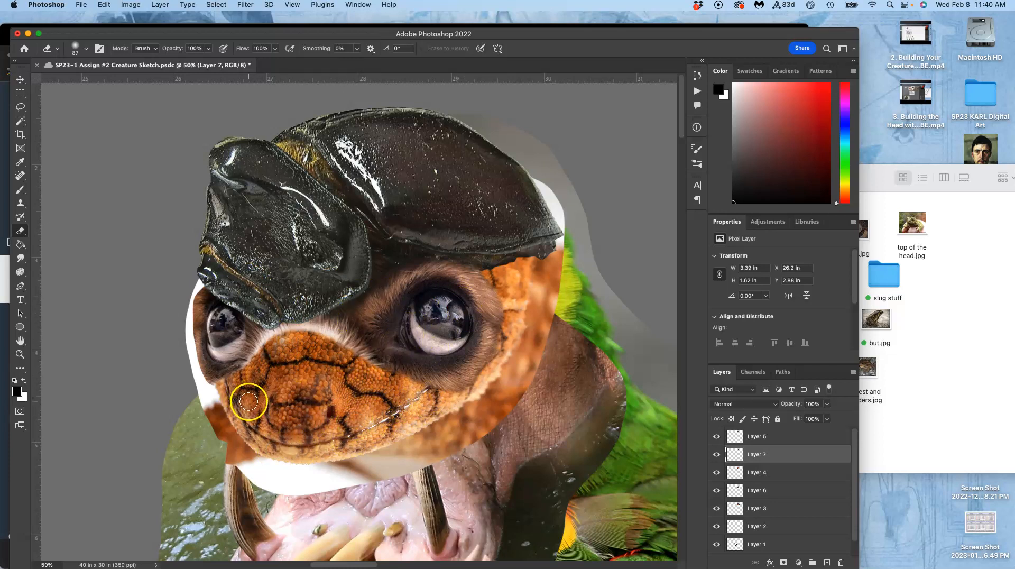
Erase along the outer fur edge of the small eye on Layer 7 with the 87 px soft eraser.
{"action": "key", "text": "super+plus"}
{"action": "key", "text": "super+plus"}
{"action": "left_click_drag", "start_coordinate": [247, 386], "coordinate": [444, 315]}
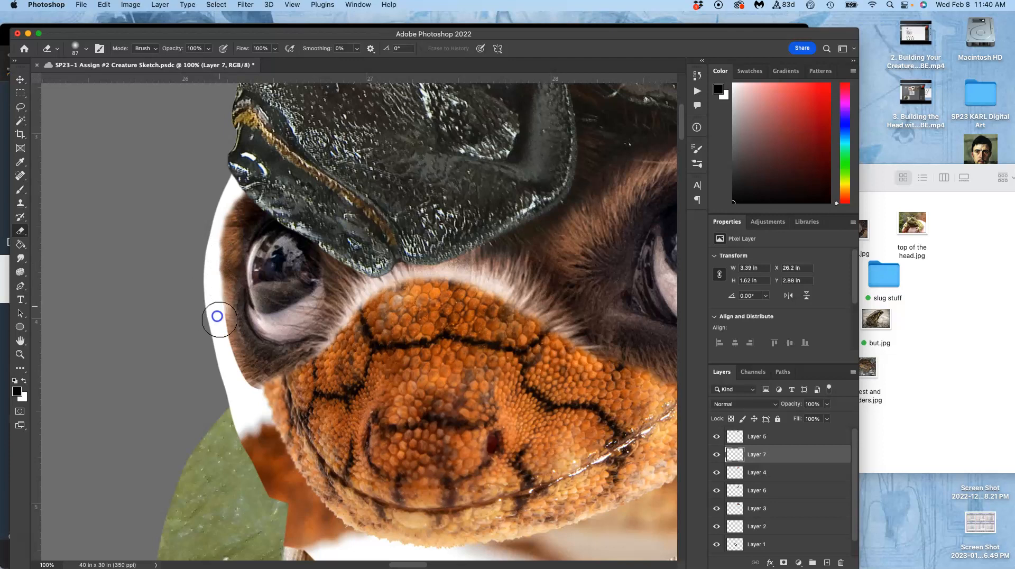
{"action": "key", "text": "super+plus"}
{"action": "key", "text": "super+plus"}
{"action": "mouse_move", "coordinate": [234, 289]}
{"action": "left_mouse_down"}
{"action": "mouse_move", "coordinate": [467, 319]}
{"action": "mouse_move", "coordinate": [545, 362]}
{"action": "mouse_move", "coordinate": [552, 396]}
{"action": "left_mouse_up"}
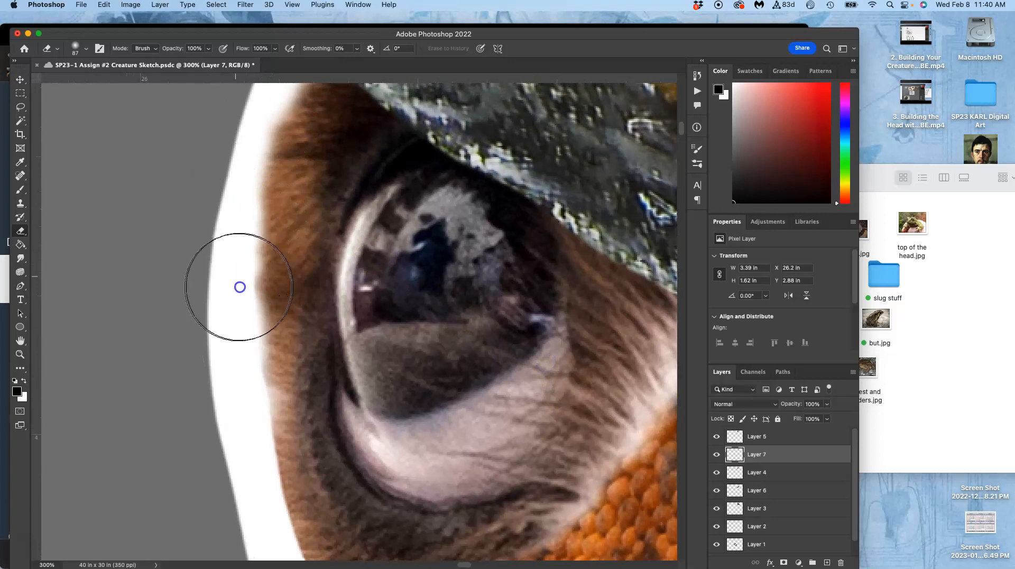
{"action": "left_click_drag", "start_coordinate": [241, 307], "coordinate": [237, 319]}
{"action": "left_click_drag", "start_coordinate": [241, 355], "coordinate": [256, 462]}
{"action": "left_click_drag", "start_coordinate": [338, 330], "coordinate": [319, 186]}
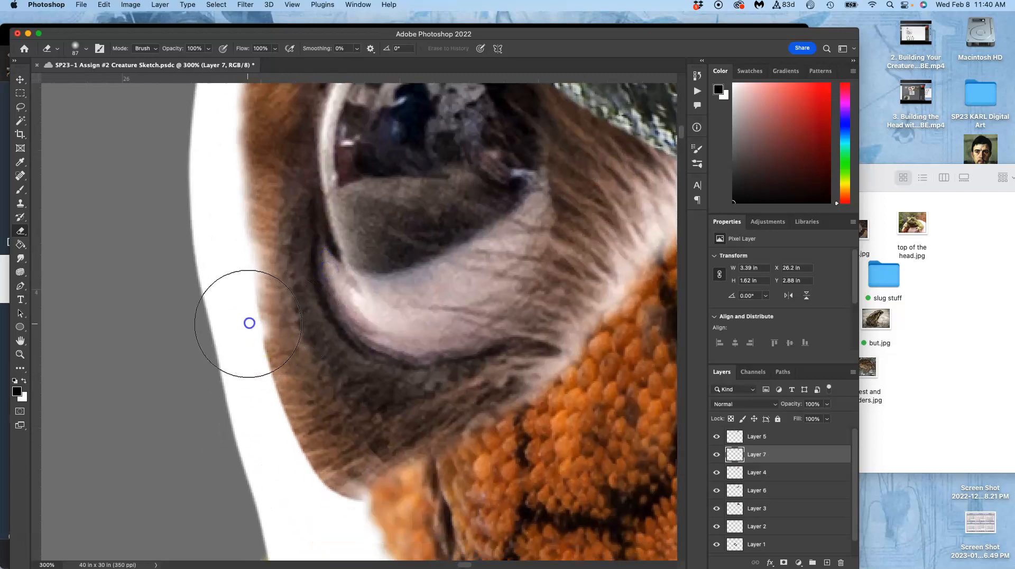
{"action": "left_click_drag", "start_coordinate": [249, 319], "coordinate": [249, 291]}
Set the eraser size to 46 px and roughen the small eye's outer fur edge on Layer 7, from its lower corner up to the shell.
{"action": "left_click", "coordinate": [86, 49]}
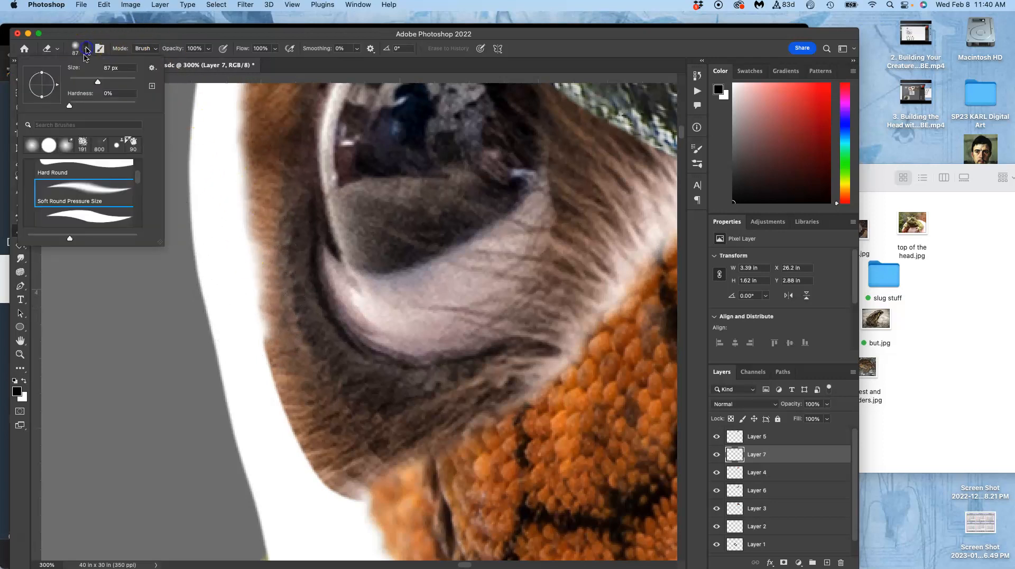
{"action": "left_click", "coordinate": [249, 335]}
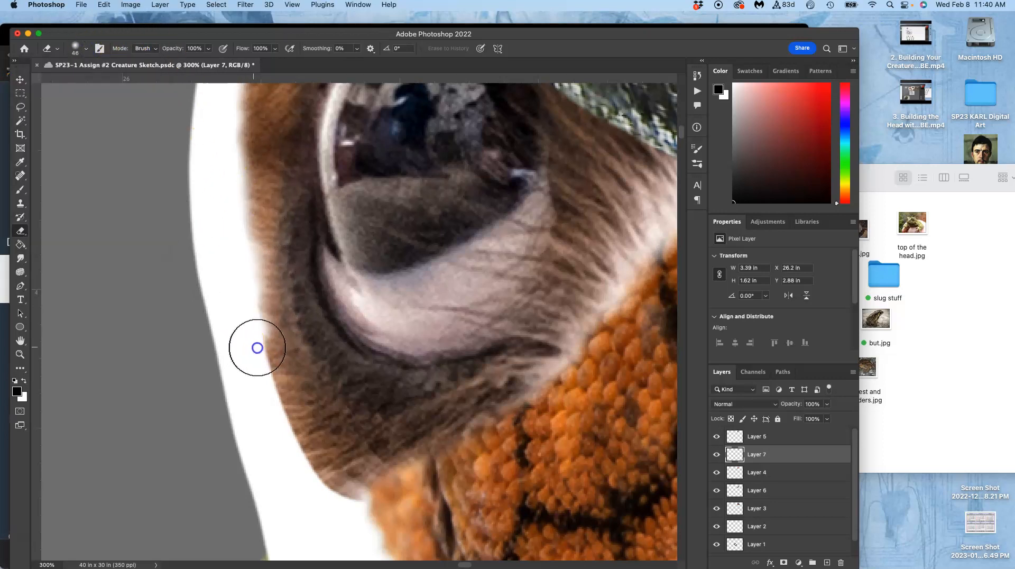
{"action": "mouse_move", "coordinate": [257, 346]}
{"action": "left_mouse_down"}
{"action": "mouse_move", "coordinate": [290, 440]}
{"action": "mouse_move", "coordinate": [353, 513]}
{"action": "mouse_move", "coordinate": [332, 509]}
{"action": "mouse_move", "coordinate": [355, 512]}
{"action": "mouse_move", "coordinate": [345, 514]}
{"action": "mouse_move", "coordinate": [238, 406]}
{"action": "left_mouse_up"}
{"action": "mouse_move", "coordinate": [224, 228]}
{"action": "left_mouse_down"}
{"action": "mouse_move", "coordinate": [244, 165]}
{"action": "mouse_move", "coordinate": [236, 121]}
{"action": "left_mouse_up"}
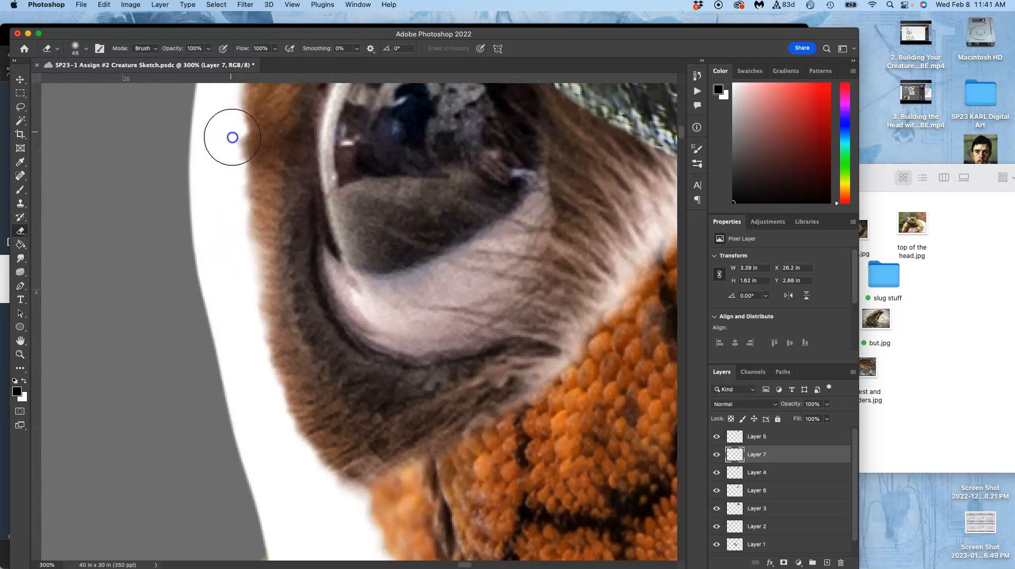
{"action": "left_click_drag", "start_coordinate": [249, 170], "coordinate": [256, 253]}
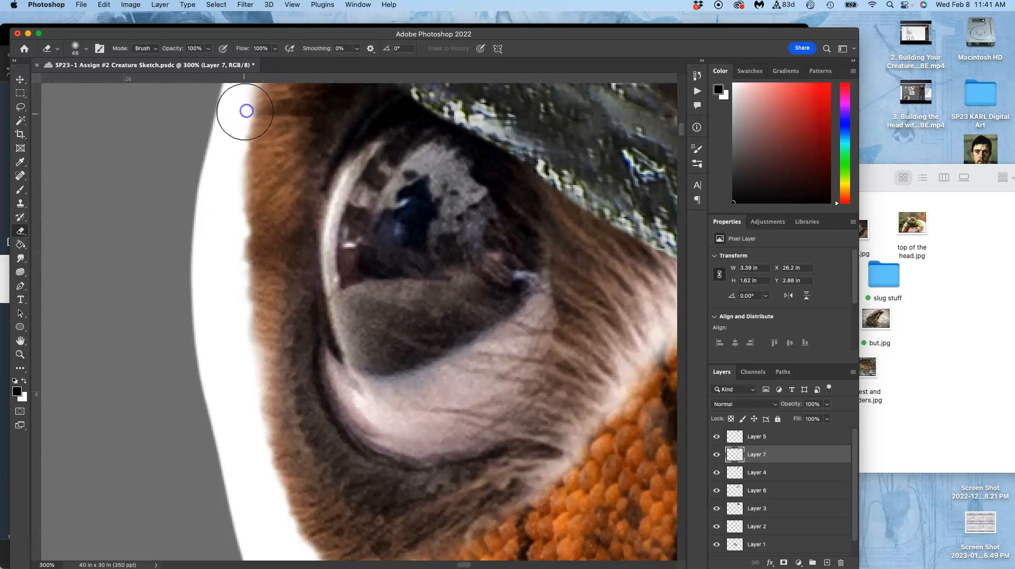
{"action": "left_click_drag", "start_coordinate": [245, 109], "coordinate": [238, 208]}
{"action": "left_click_drag", "start_coordinate": [255, 149], "coordinate": [249, 170]}
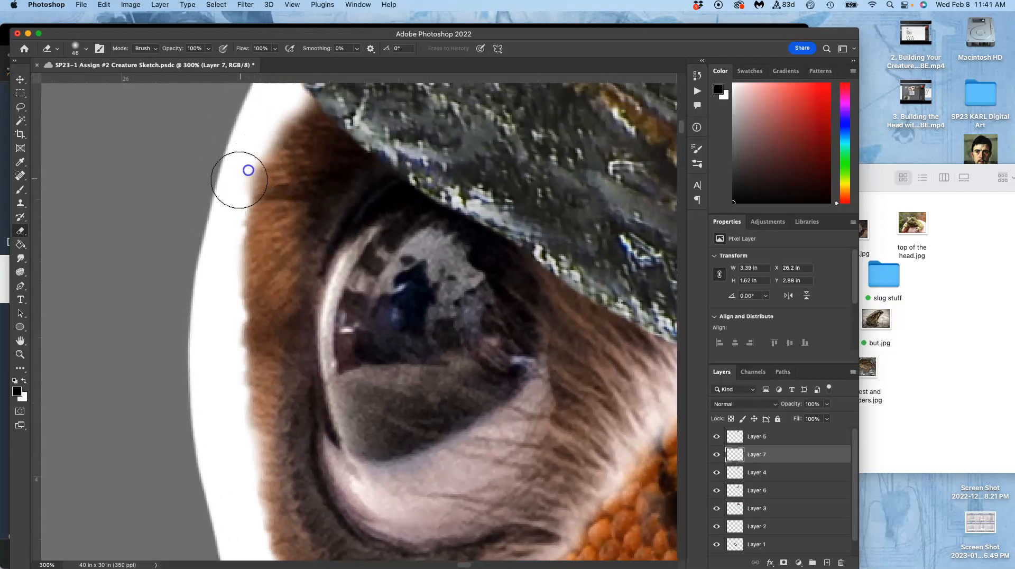
Select the white area outside the small eye on Layer 4 with the Magic Wand at tolerance 32, delete it and deselect.
{"action": "key", "text": "super+minus"}
{"action": "key", "text": "super+minus"}
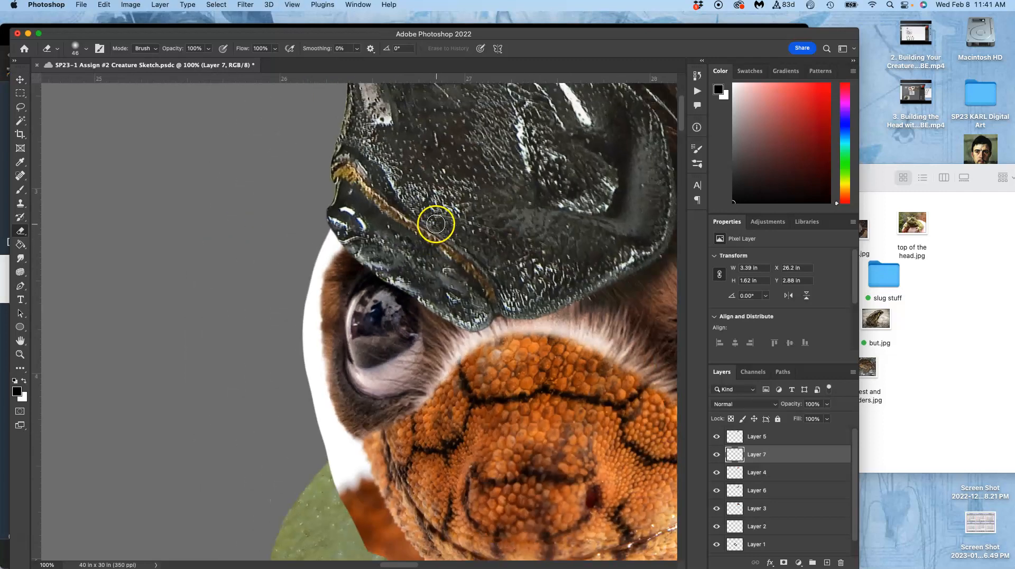
{"action": "mouse_move", "coordinate": [446, 302]}
{"action": "left_mouse_down"}
{"action": "mouse_move", "coordinate": [325, 274]}
{"action": "mouse_move", "coordinate": [297, 284]}
{"action": "left_mouse_up"}
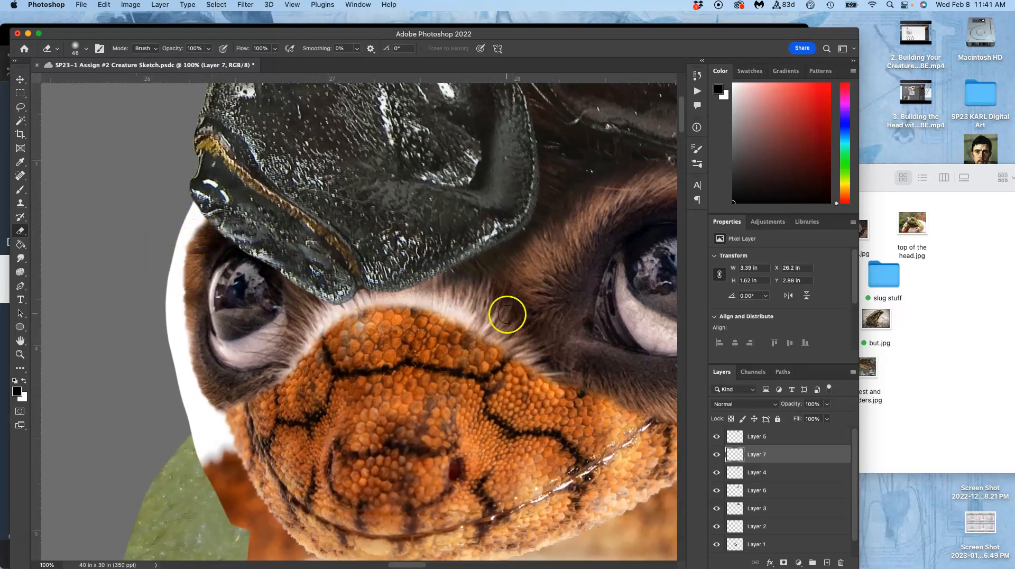
{"action": "left_click", "coordinate": [21, 79]}
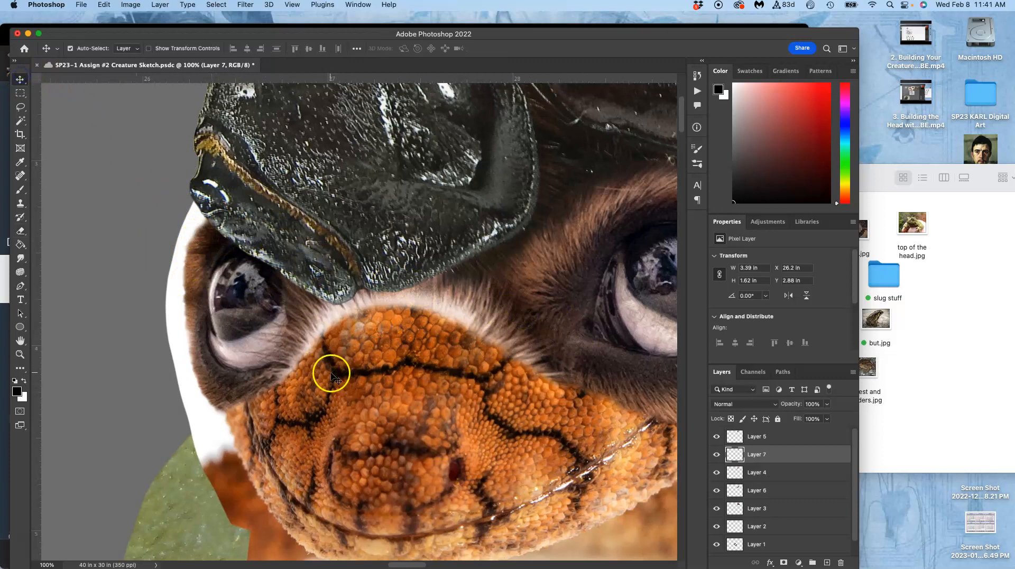
{"action": "left_click", "coordinate": [364, 374]}
{"action": "left_click", "coordinate": [716, 473]}
{"action": "left_click", "coordinate": [714, 472]}
{"action": "left_click", "coordinate": [20, 120]}
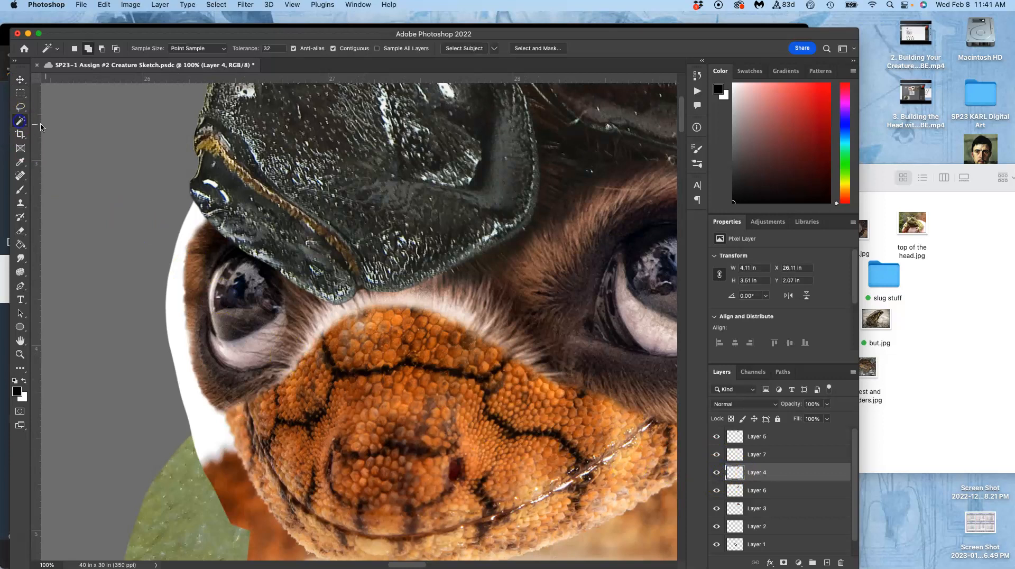
{"action": "left_click", "coordinate": [193, 224]}
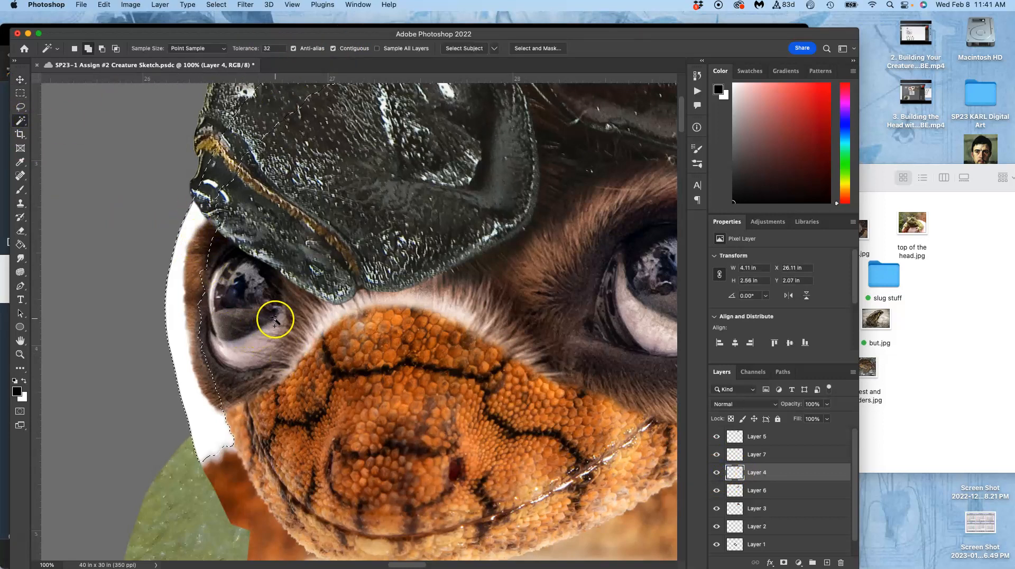
{"action": "key", "text": "Delete"}
{"action": "key", "text": "super+d"}
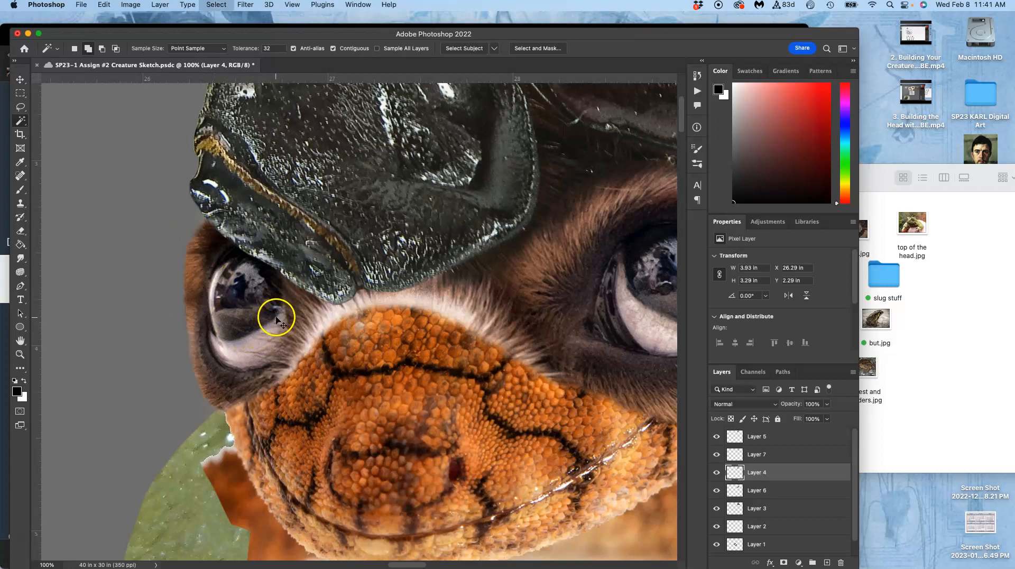
Examine the outline around the small eye and down the orange scaly face for leftover background.
{"action": "left_click_drag", "start_coordinate": [305, 294], "coordinate": [264, 386]}
{"action": "left_click_drag", "start_coordinate": [264, 262], "coordinate": [266, 326]}
{"action": "left_click_drag", "start_coordinate": [190, 250], "coordinate": [160, 389]}
{"action": "left_click_drag", "start_coordinate": [214, 335], "coordinate": [88, 206]}
{"action": "left_click_drag", "start_coordinate": [317, 234], "coordinate": [216, 246]}
{"action": "left_click_drag", "start_coordinate": [343, 139], "coordinate": [365, 197]}
{"action": "scroll", "coordinate": [365, 198], "scroll_direction": "down", "scroll_amount": 5}
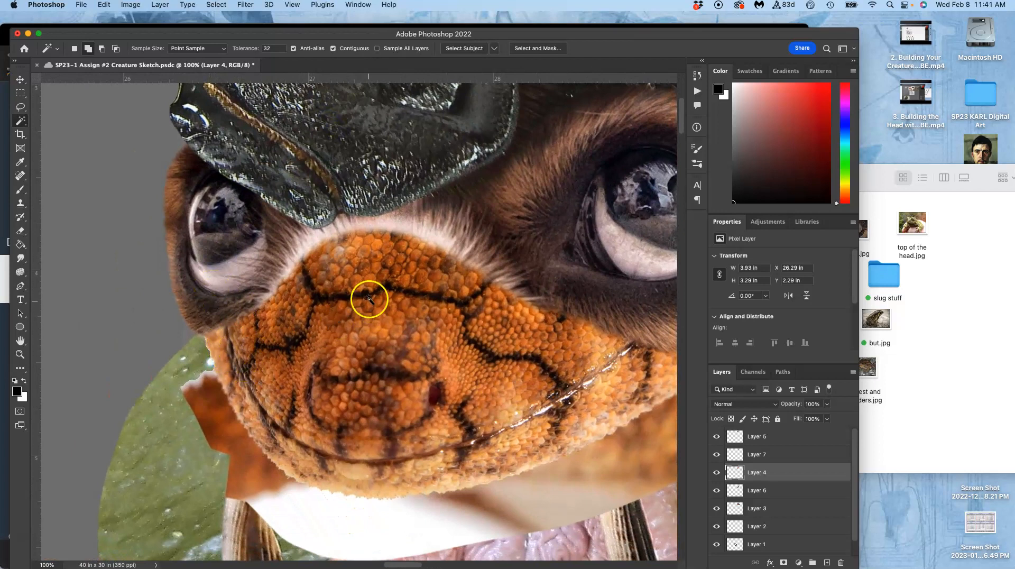
Distort Layer 4, moving the orange face slightly down and stretching its upper corner behind the large eye outward and up.
{"action": "key", "text": "super+minus"}
{"action": "key", "text": "super+minus"}
{"action": "key", "text": "super+minus"}
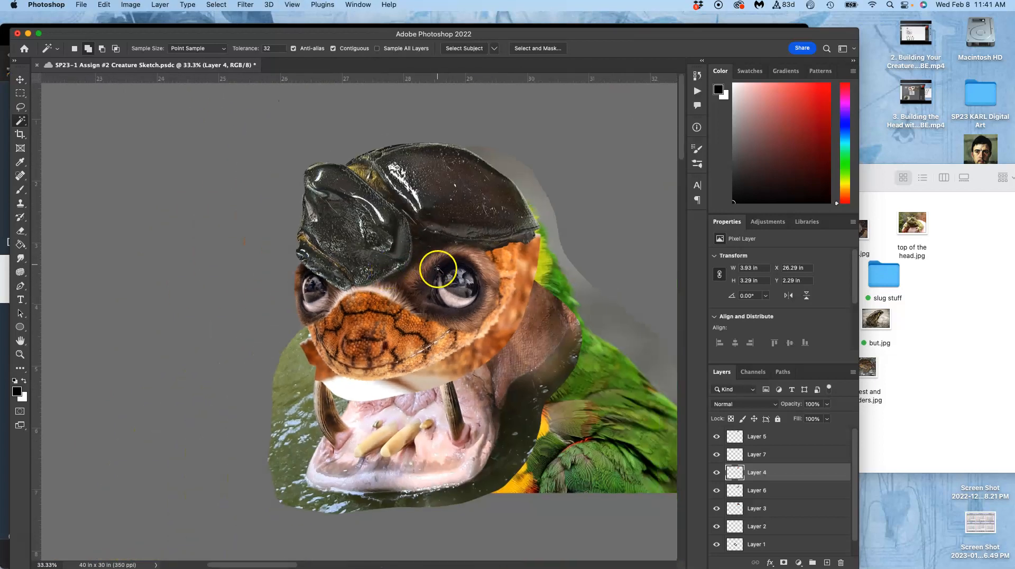
{"action": "key", "text": "super+t"}
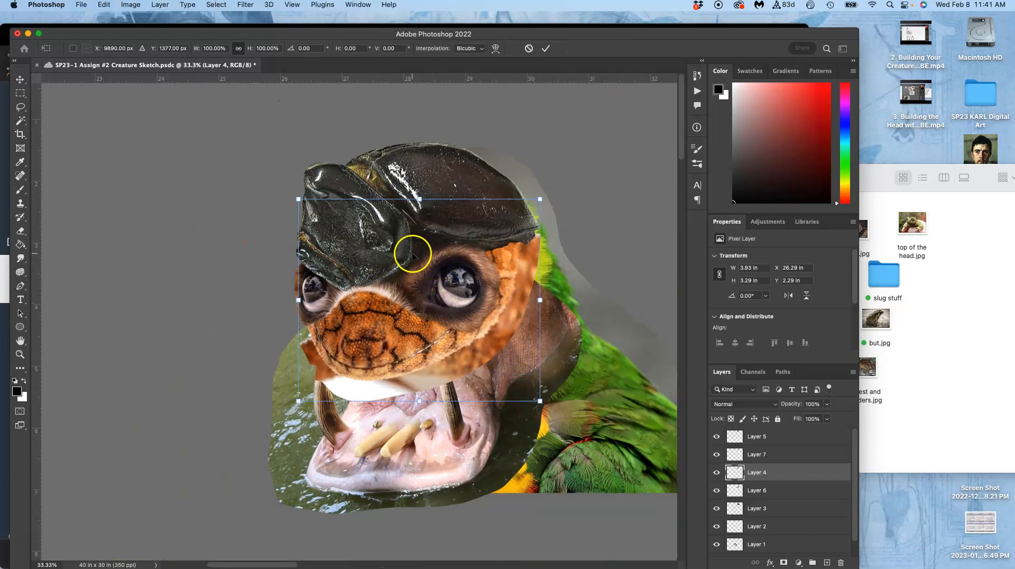
{"action": "right_click", "coordinate": [369, 306]}
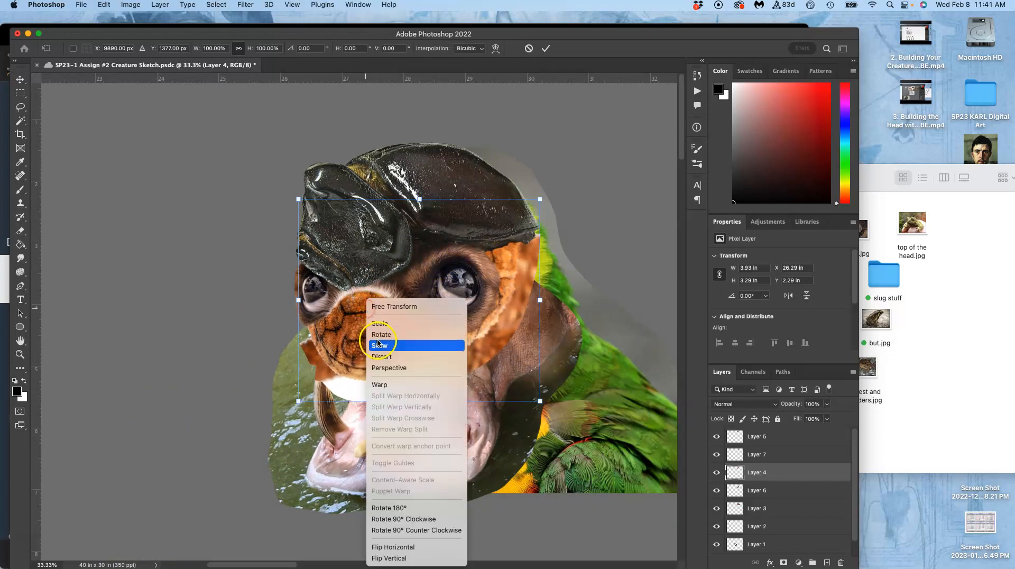
{"action": "left_click", "coordinate": [377, 358]}
{"action": "left_click_drag", "start_coordinate": [318, 356], "coordinate": [319, 364]}
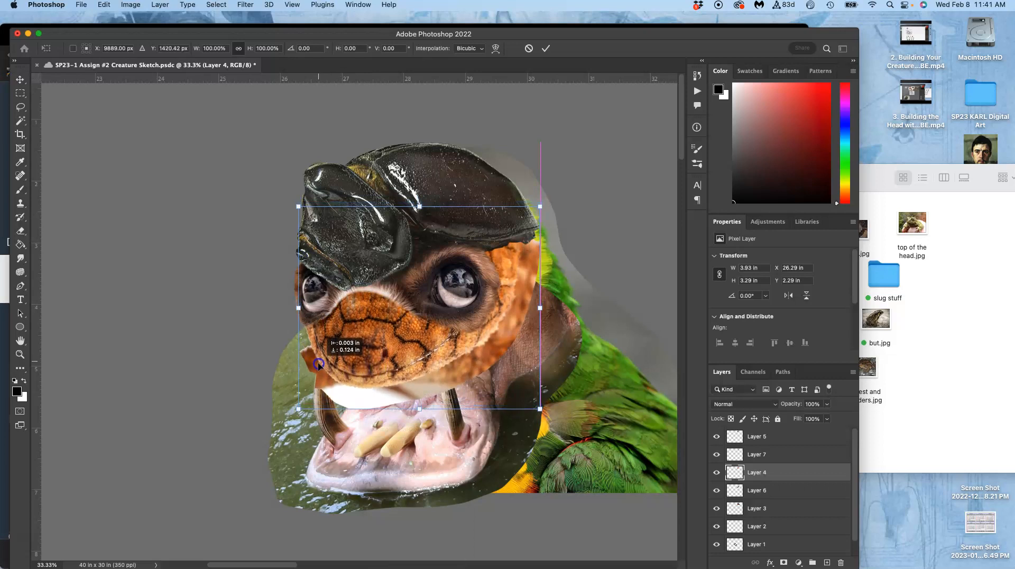
{"action": "left_click", "coordinate": [443, 305]}
{"action": "left_click_drag", "start_coordinate": [535, 244], "coordinate": [534, 243]}
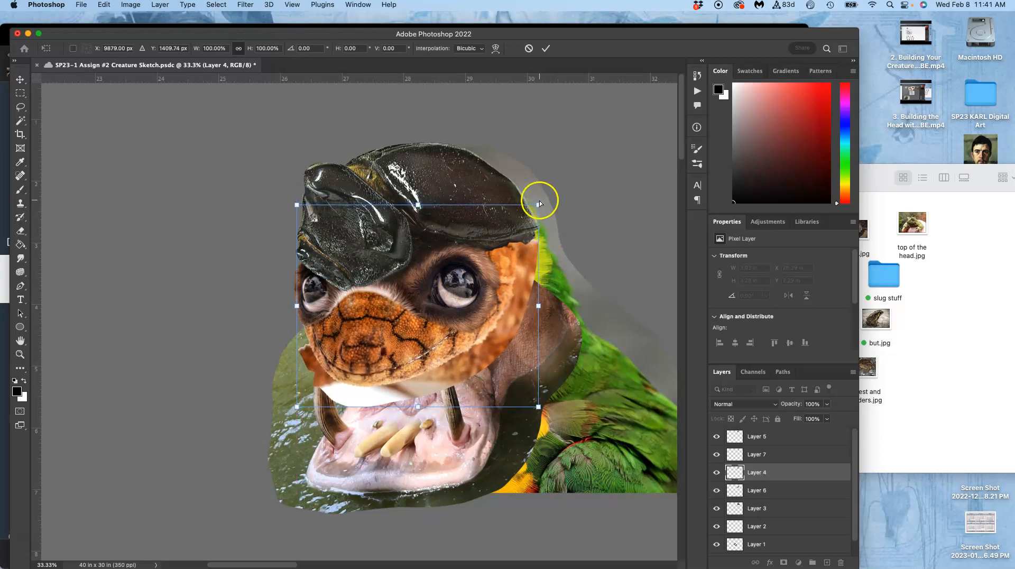
{"action": "left_click_drag", "start_coordinate": [537, 203], "coordinate": [557, 191]}
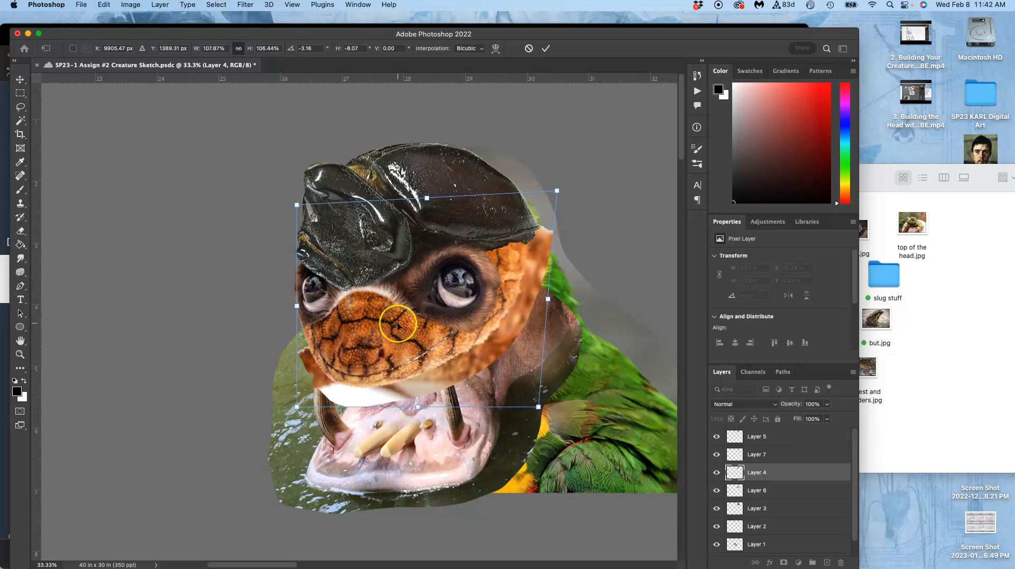
{"action": "key", "text": "w"}
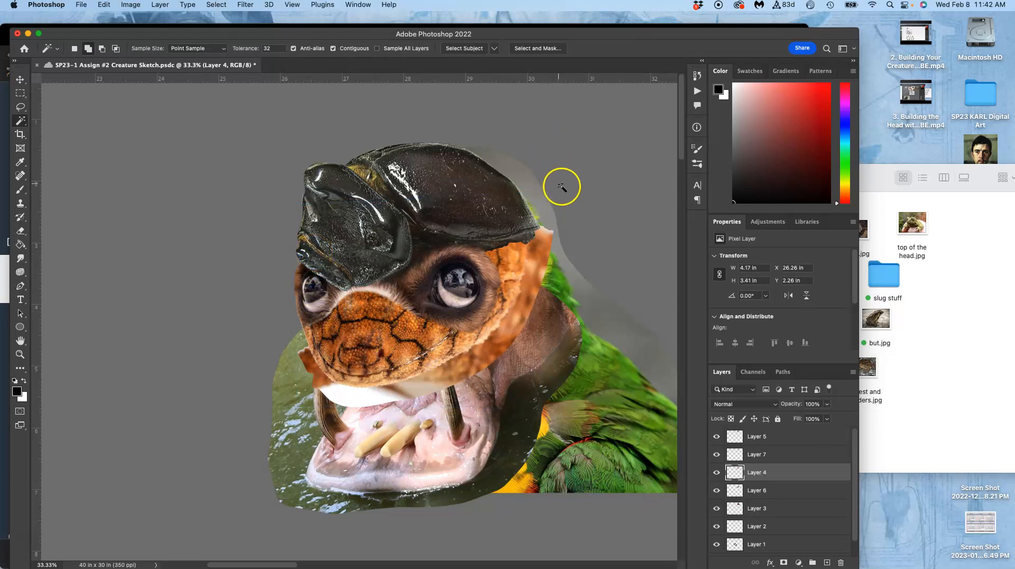
Set the eraser size to 143 px and erase Layer 4's blurry outer edge from the shell's rear tip down to the jaw.
{"action": "key", "text": "super+equal"}
{"action": "scroll", "coordinate": [571, 239], "scroll_direction": "right", "scroll_amount": 5}
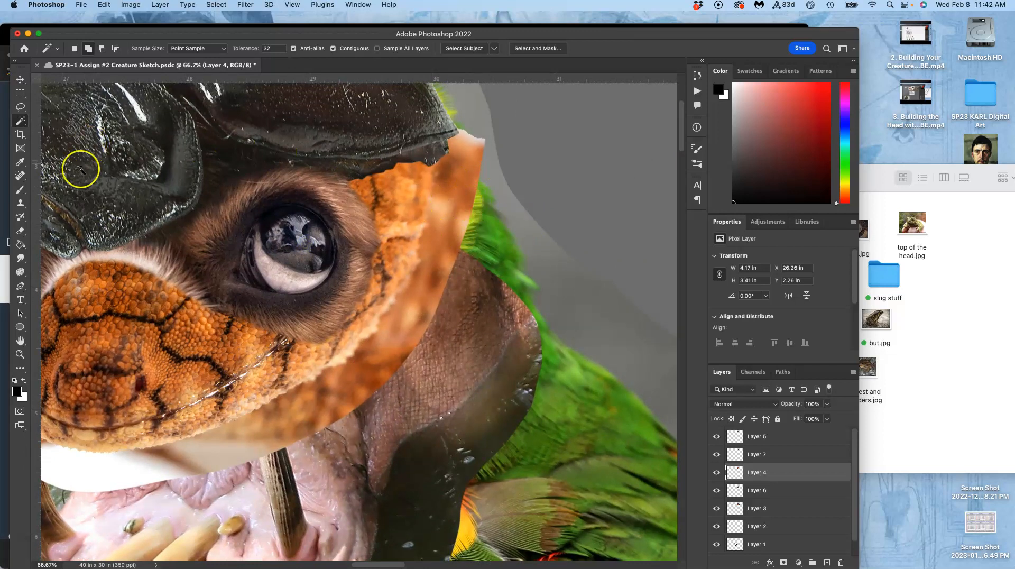
{"action": "left_click", "coordinate": [20, 230]}
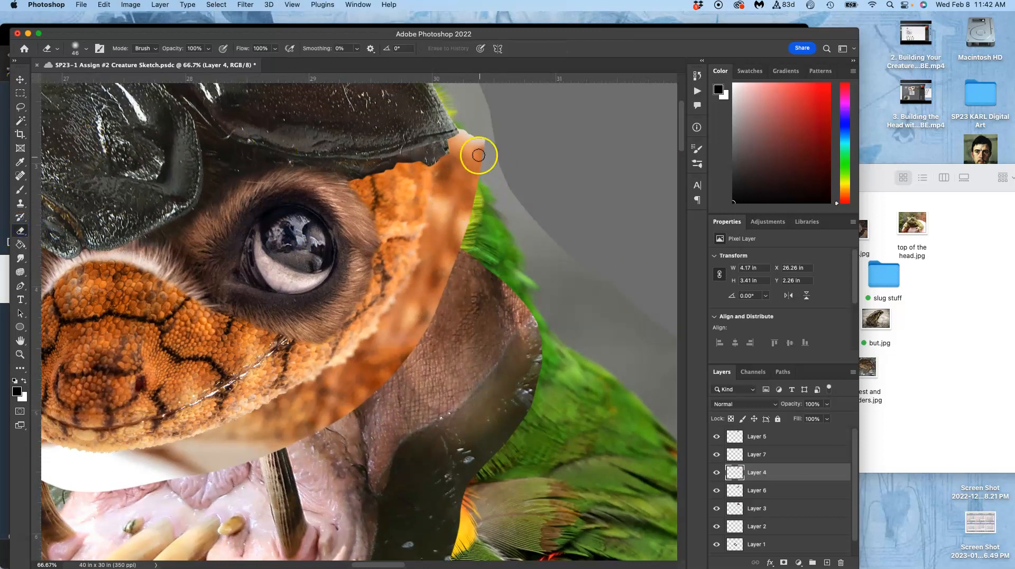
{"action": "left_click", "coordinate": [85, 50]}
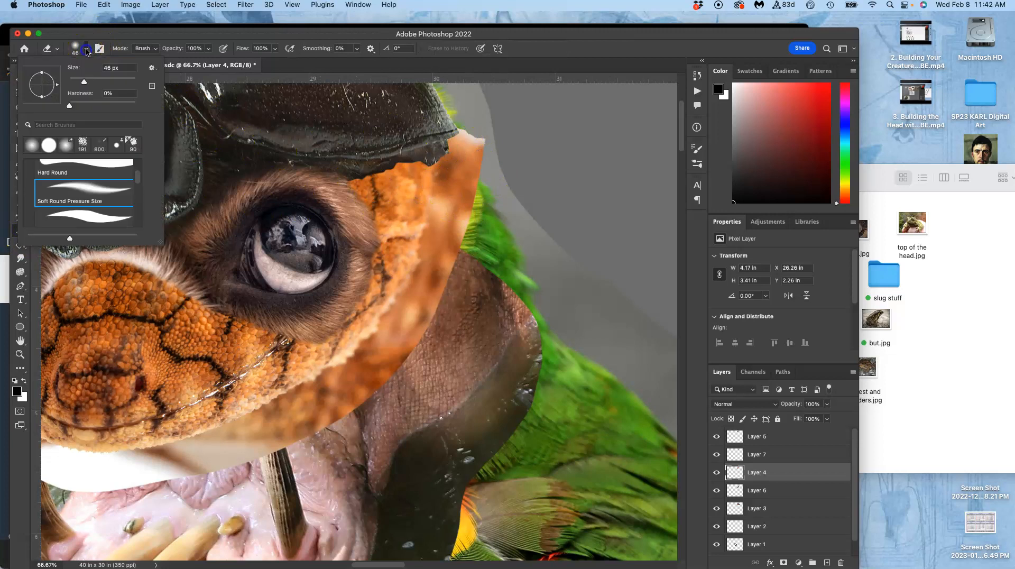
{"action": "mouse_move", "coordinate": [470, 124]}
{"action": "left_mouse_down"}
{"action": "mouse_move", "coordinate": [481, 149]}
{"action": "mouse_move", "coordinate": [470, 179]}
{"action": "mouse_move", "coordinate": [484, 179]}
{"action": "mouse_move", "coordinate": [462, 267]}
{"action": "mouse_move", "coordinate": [430, 330]}
{"action": "mouse_move", "coordinate": [318, 437]}
{"action": "mouse_move", "coordinate": [197, 475]}
{"action": "mouse_move", "coordinate": [363, 407]}
{"action": "left_mouse_up"}
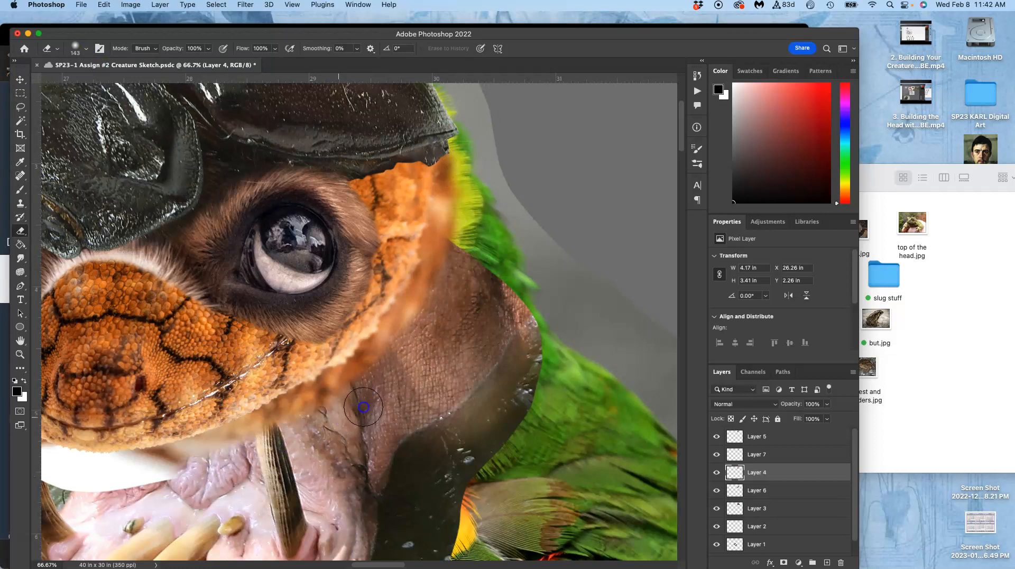
{"action": "mouse_move", "coordinate": [448, 263]}
{"action": "left_mouse_down"}
{"action": "mouse_move", "coordinate": [476, 182]}
{"action": "mouse_move", "coordinate": [474, 136]}
{"action": "mouse_move", "coordinate": [456, 102]}
{"action": "mouse_move", "coordinate": [478, 192]}
{"action": "mouse_move", "coordinate": [464, 216]}
{"action": "left_mouse_up"}
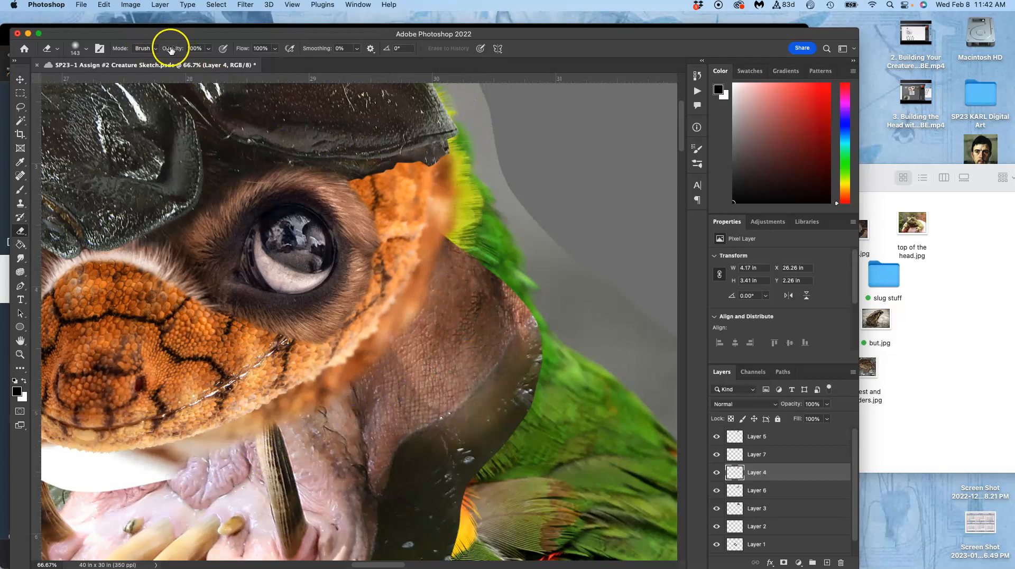
Lower the eraser opacity to 40% and soften Layer 4's orange edge behind the large eye.
{"action": "left_click", "coordinate": [208, 48]}
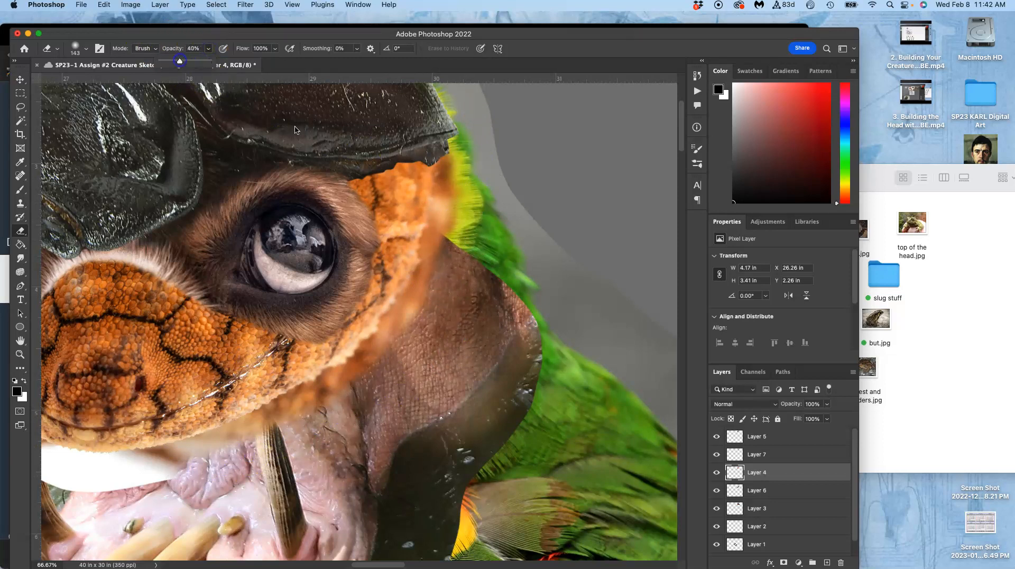
{"action": "left_click", "coordinate": [454, 164]}
{"action": "mouse_move", "coordinate": [454, 163]}
{"action": "left_mouse_down"}
{"action": "mouse_move", "coordinate": [457, 189]}
{"action": "mouse_move", "coordinate": [445, 218]}
{"action": "mouse_move", "coordinate": [433, 163]}
{"action": "mouse_move", "coordinate": [448, 237]}
{"action": "mouse_move", "coordinate": [452, 224]}
{"action": "mouse_move", "coordinate": [417, 276]}
{"action": "mouse_move", "coordinate": [406, 328]}
{"action": "mouse_move", "coordinate": [426, 264]}
{"action": "left_mouse_up"}
{"action": "mouse_move", "coordinate": [418, 304]}
{"action": "left_mouse_down"}
{"action": "mouse_move", "coordinate": [462, 240]}
{"action": "mouse_move", "coordinate": [516, 206]}
{"action": "mouse_move", "coordinate": [502, 212]}
{"action": "left_mouse_up"}
Identify the open-mouth layer by toggling the lower layers' visibility, and hide Layer 6 to expose the feathers beneath.
{"action": "key", "text": "space"}
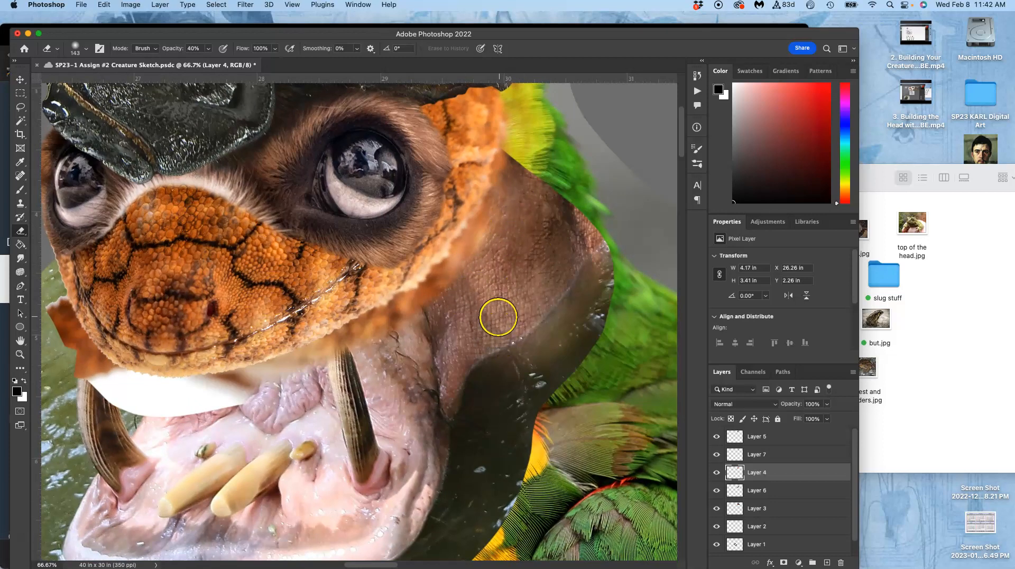
{"action": "left_click", "coordinate": [717, 508]}
{"action": "left_click", "coordinate": [717, 511]}
{"action": "left_click", "coordinate": [718, 528]}
{"action": "left_click", "coordinate": [715, 545]}
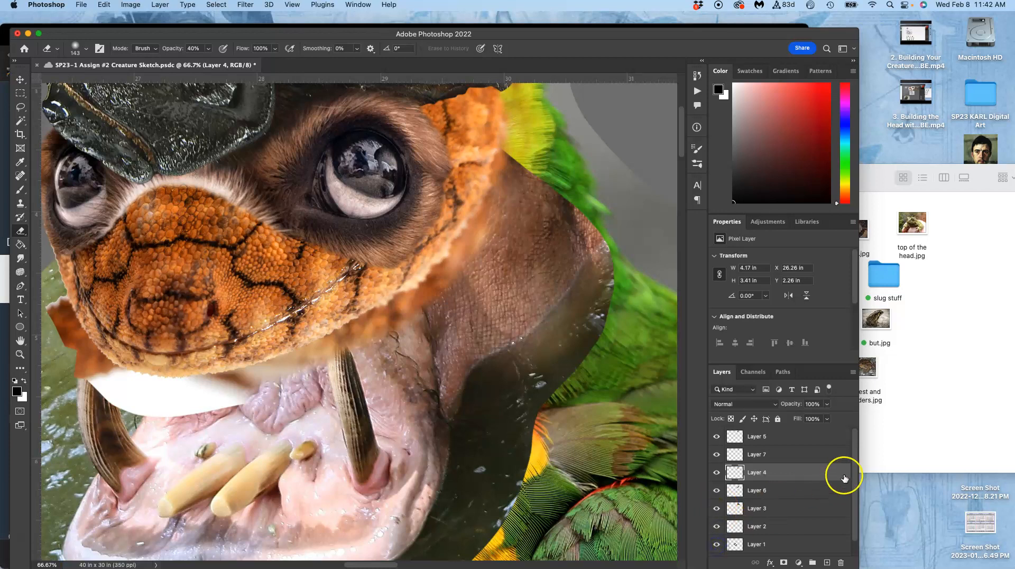
{"action": "left_click_drag", "start_coordinate": [855, 485], "coordinate": [856, 499]}
{"action": "left_click", "coordinate": [716, 529]}
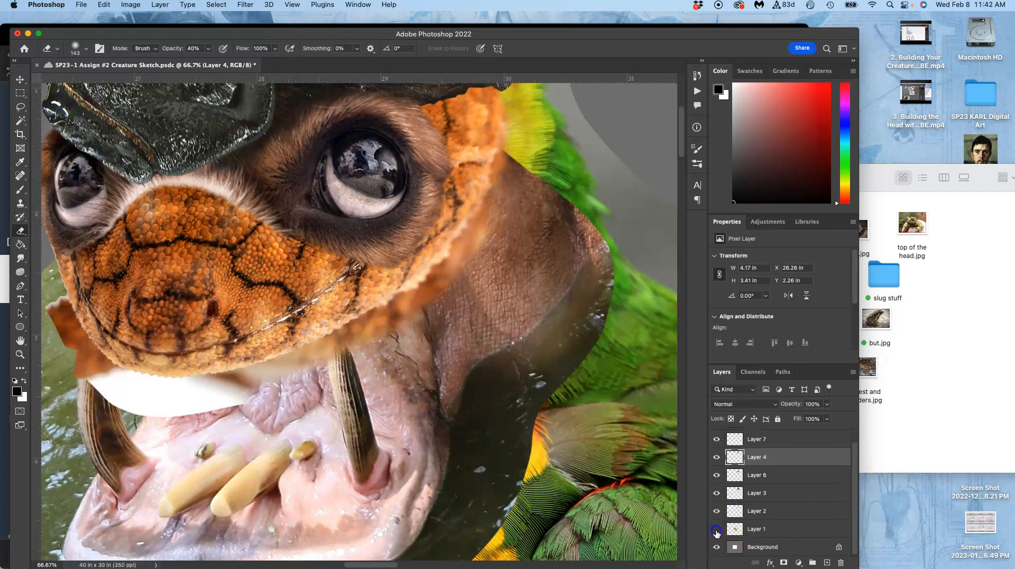
{"action": "left_click", "coordinate": [716, 493]}
{"action": "left_click", "coordinate": [715, 493]}
{"action": "left_click", "coordinate": [716, 475]}
{"action": "left_click", "coordinate": [716, 475]}
{"action": "left_click", "coordinate": [716, 475]}
Erase Layer 4's blurry orange fringe at 40% opacity where the cheek and jaw meet the yellow and blue feathers.
{"action": "left_click_drag", "start_coordinate": [559, 323], "coordinate": [492, 396]}
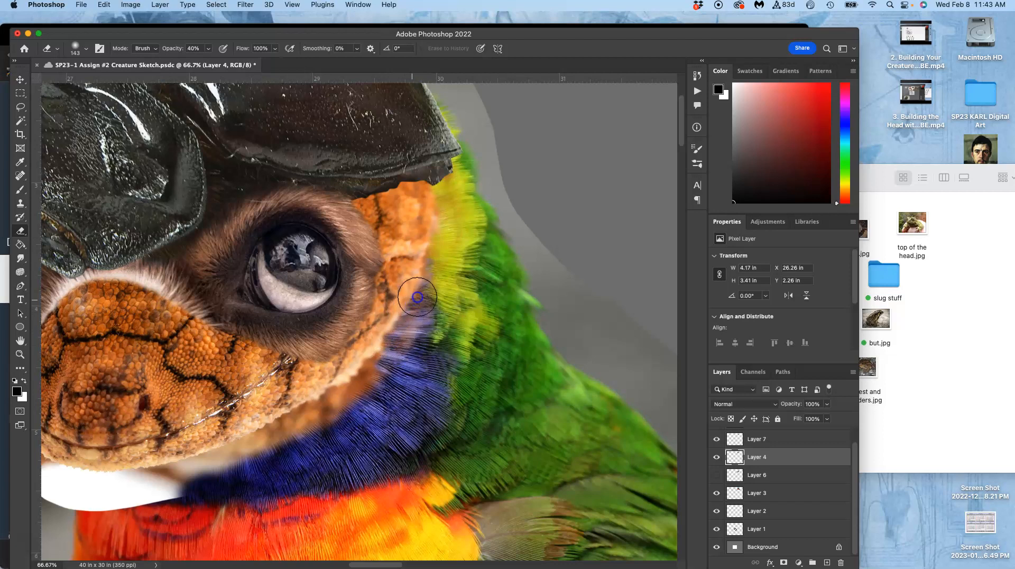
{"action": "left_click_drag", "start_coordinate": [434, 262], "coordinate": [413, 334]}
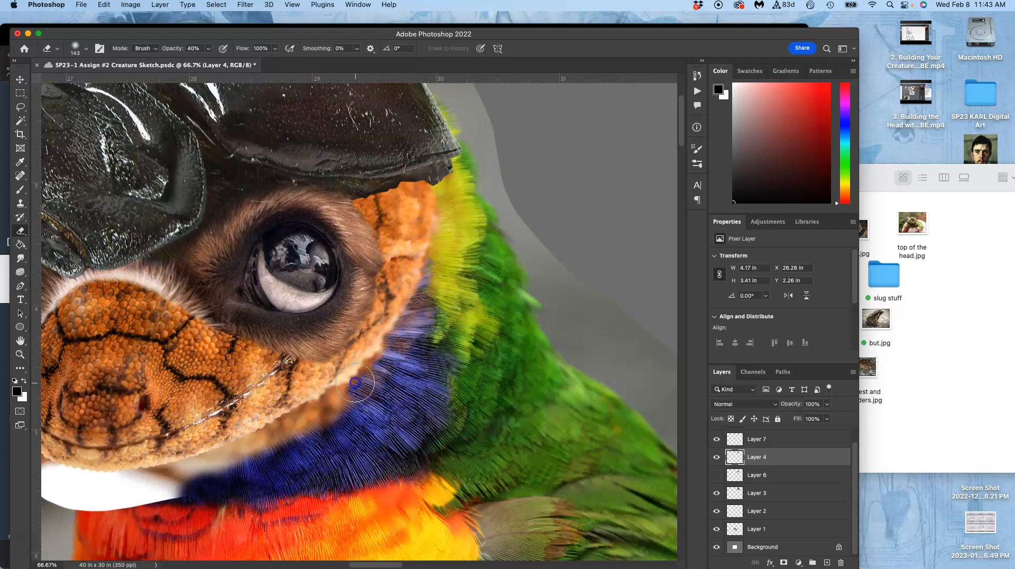
{"action": "left_click_drag", "start_coordinate": [333, 415], "coordinate": [198, 476]}
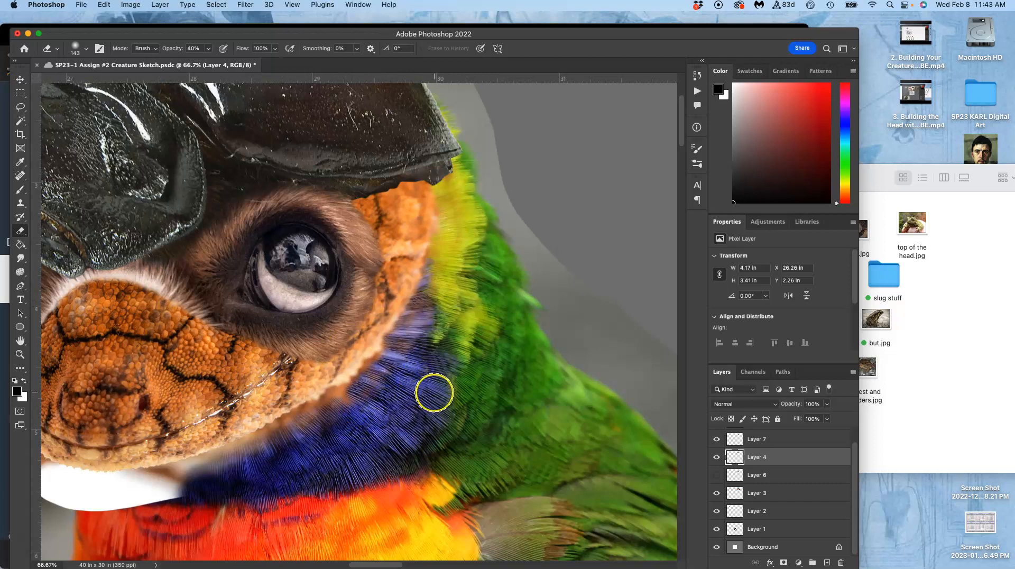
{"action": "mouse_move", "coordinate": [369, 376]}
{"action": "left_mouse_down"}
{"action": "mouse_move", "coordinate": [389, 423]}
{"action": "mouse_move", "coordinate": [463, 385]}
{"action": "mouse_move", "coordinate": [494, 335]}
{"action": "mouse_move", "coordinate": [480, 333]}
{"action": "left_mouse_up"}
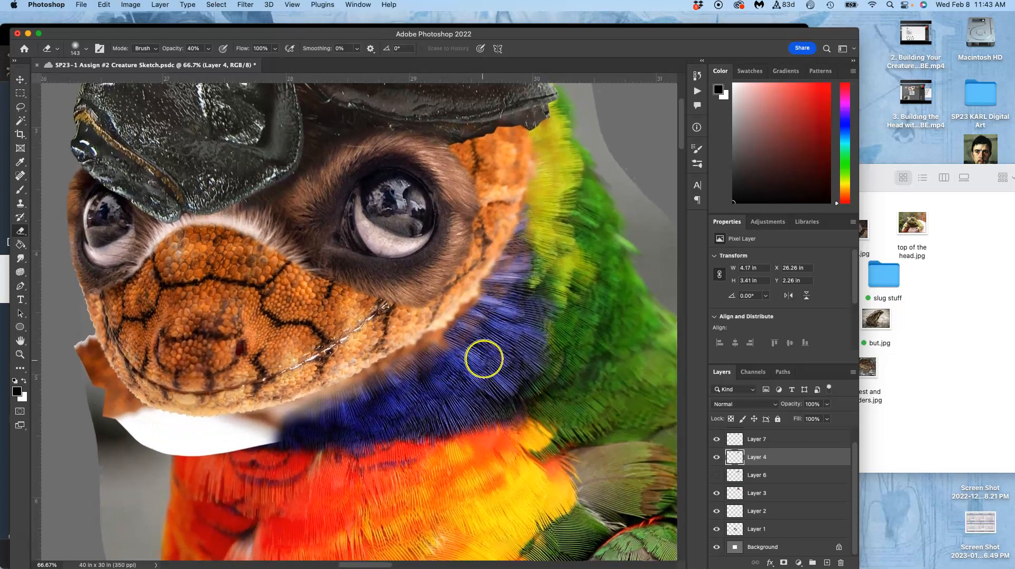
Check Layer 4's extent by hiding and showing it, and activate the Lasso tool with a 0.8 px feather.
{"action": "left_click", "coordinate": [717, 459]}
{"action": "left_click", "coordinate": [717, 459]}
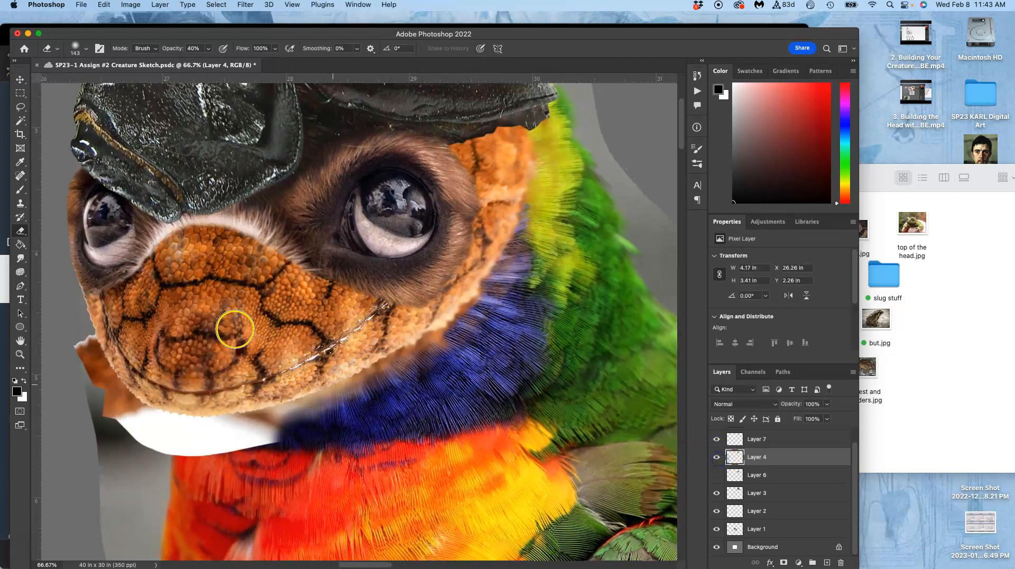
{"action": "left_click", "coordinate": [26, 109]}
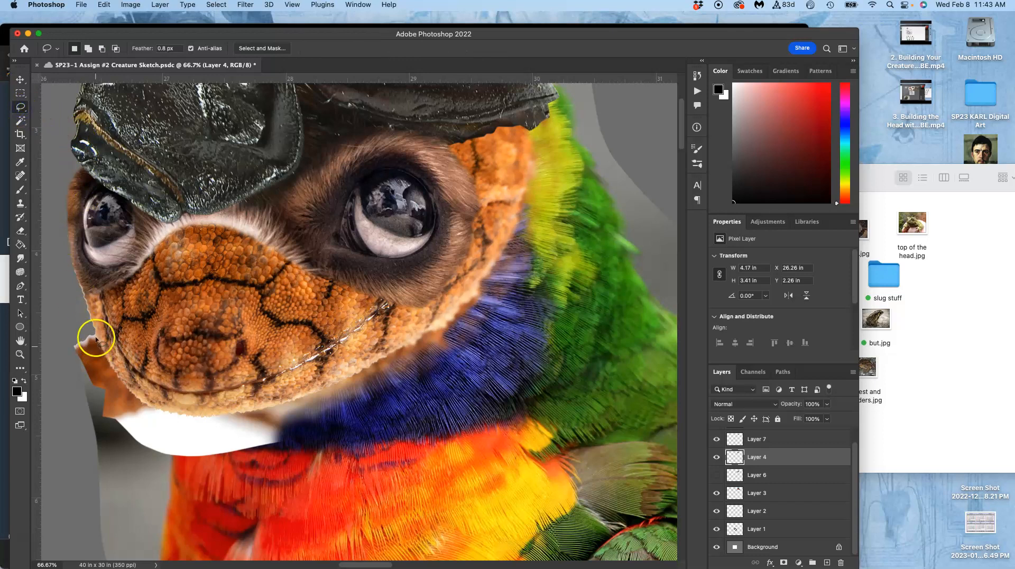